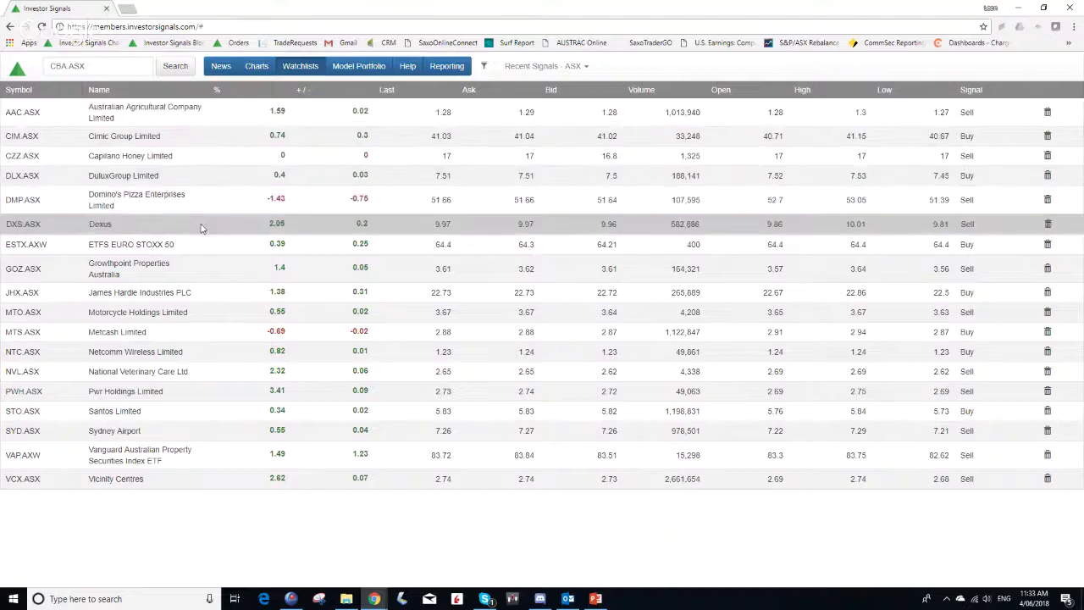
# Step: Sort the Recent Signals - ASX watchlist by signal so Buy entries come first, and open the Netcomm Wireless chart
pyautogui.click(227, 92)
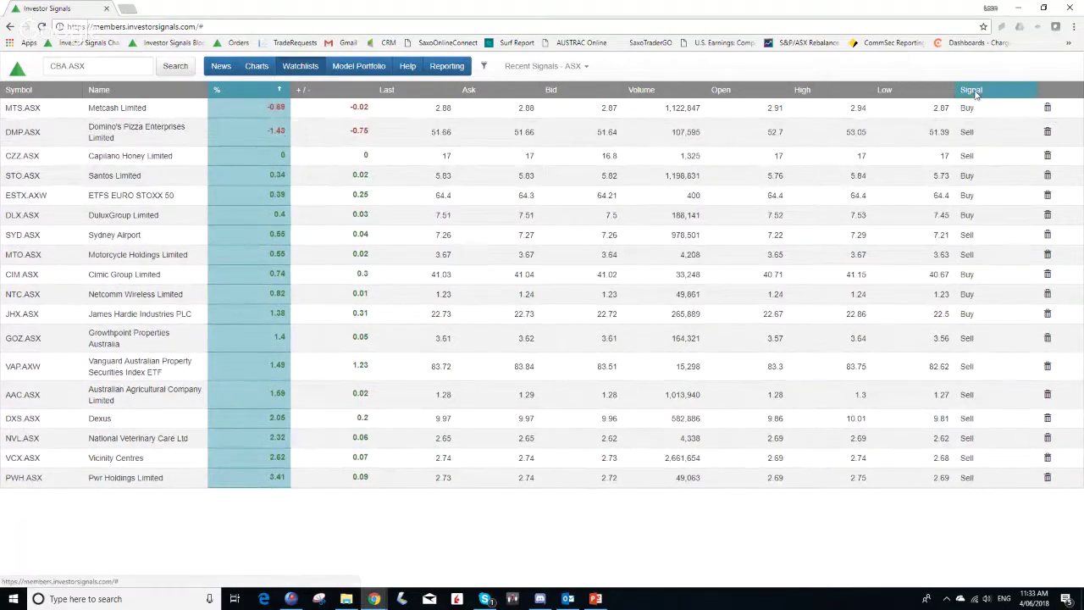
pyautogui.click(972, 90)
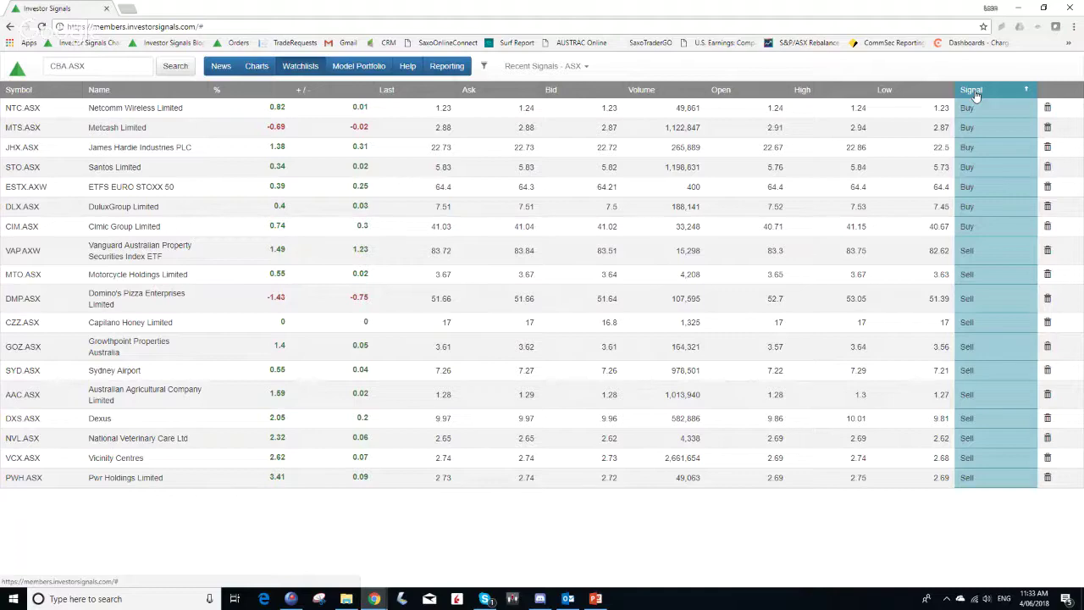
pyautogui.click(22, 109)
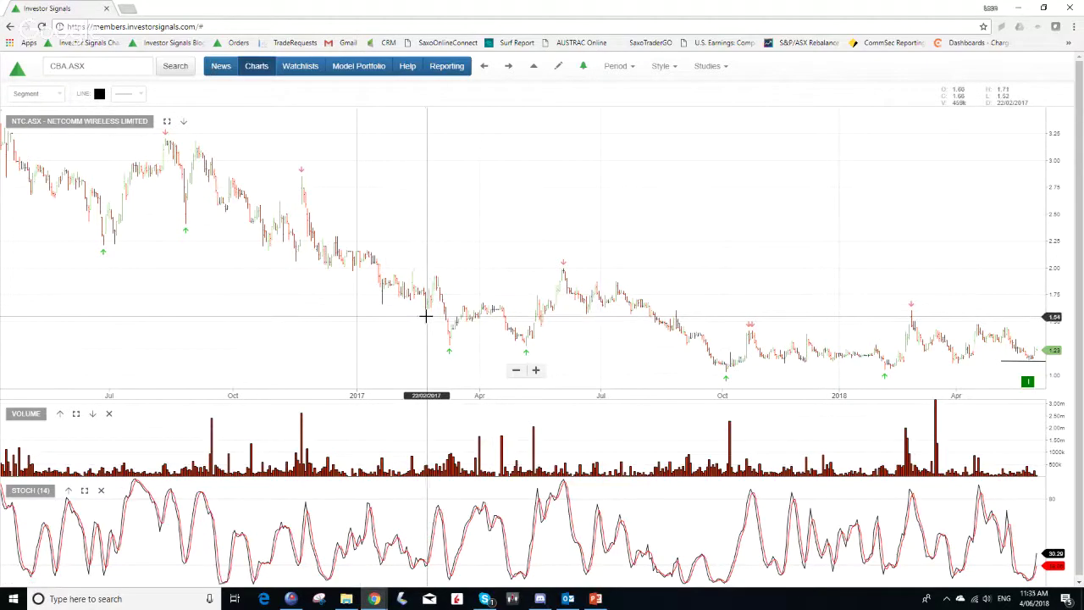
# Step: Switch the watchlist to Custom List and open the NASDAQ Composite chart
pyautogui.click(302, 67)
pyautogui.click(548, 66)
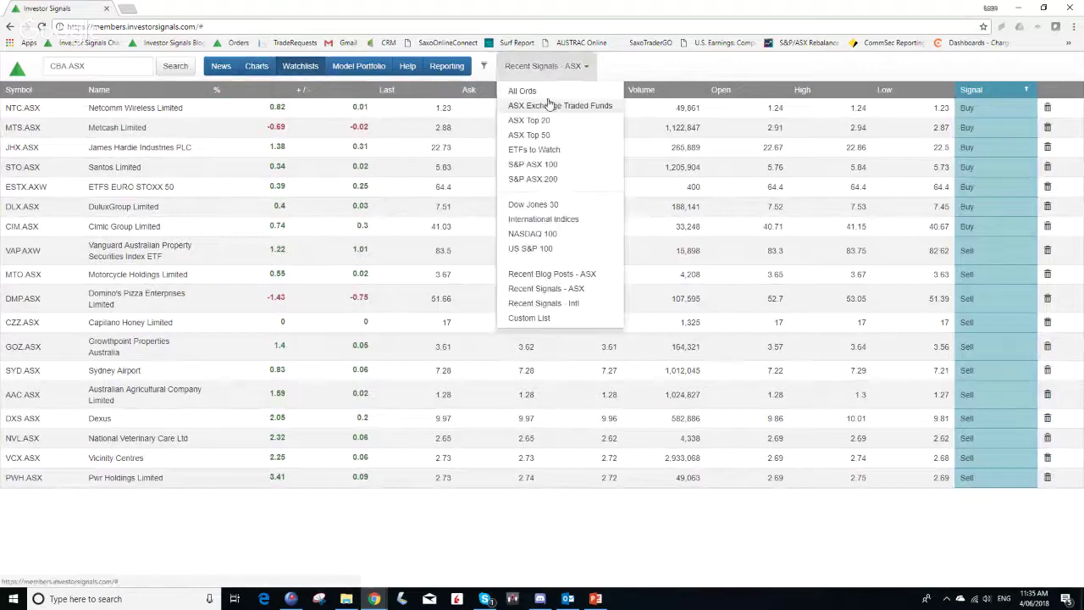
pyautogui.click(552, 317)
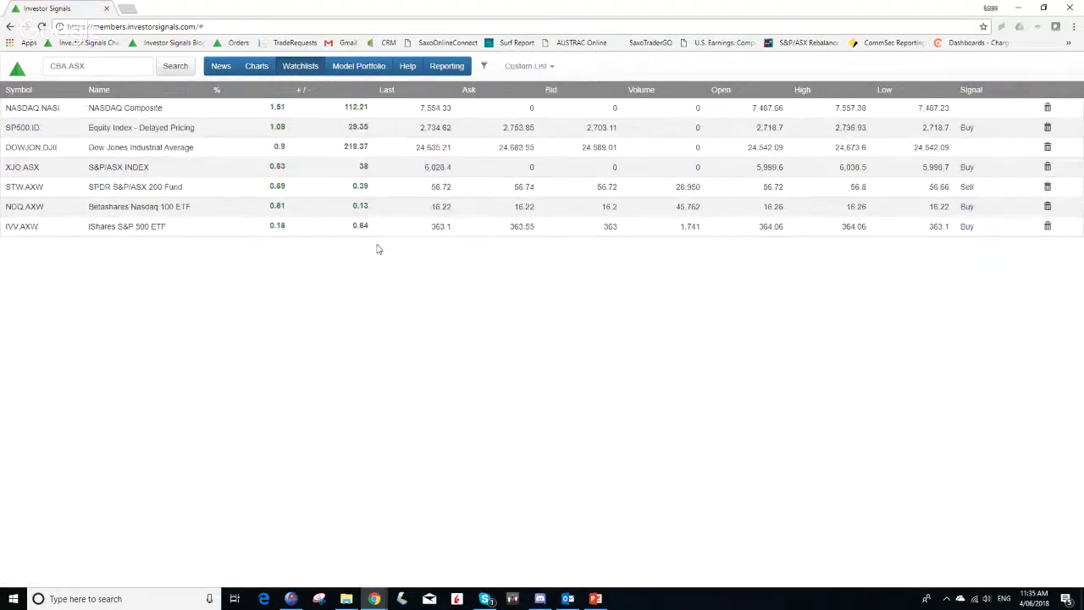
pyautogui.click(33, 110)
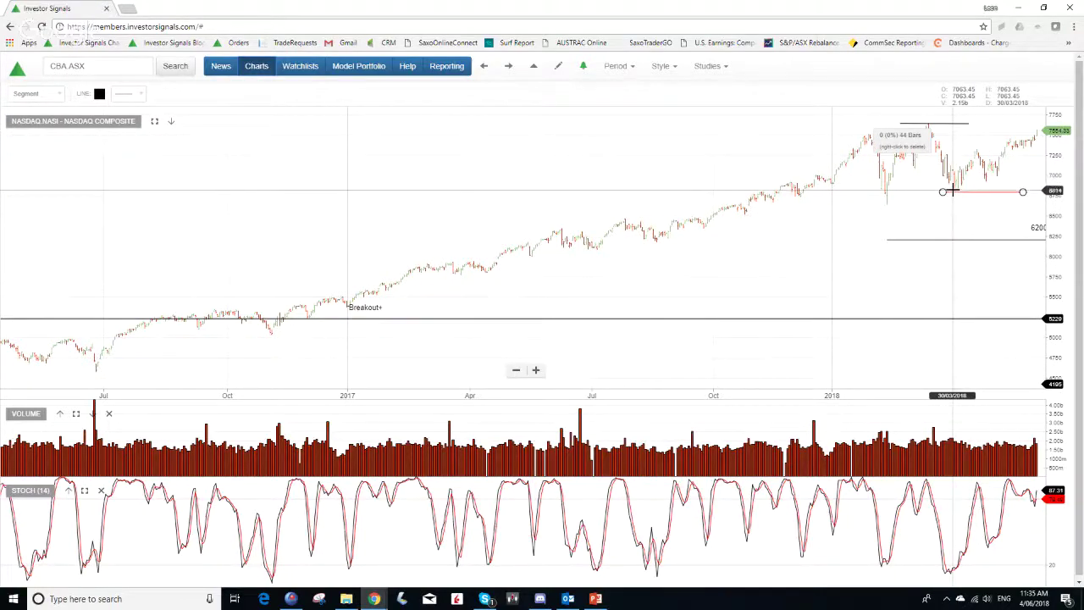
# Step: Advance past the S&P 500 chart to the Dow Jones Industrial Average and examine its 24,247 support line and stochastic trendline
pyautogui.click(508, 66)
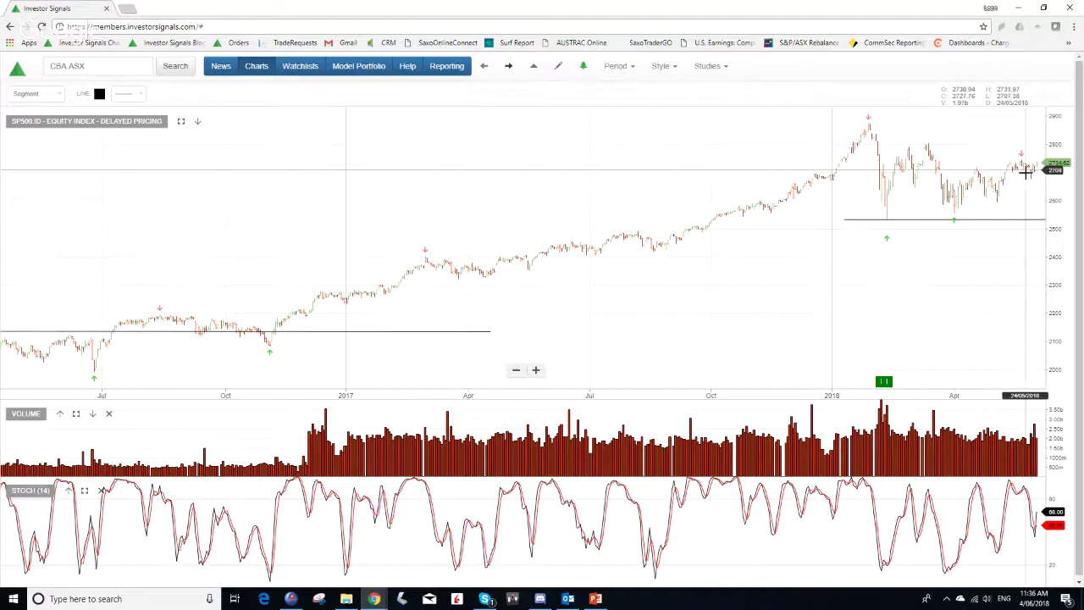
pyautogui.click(509, 66)
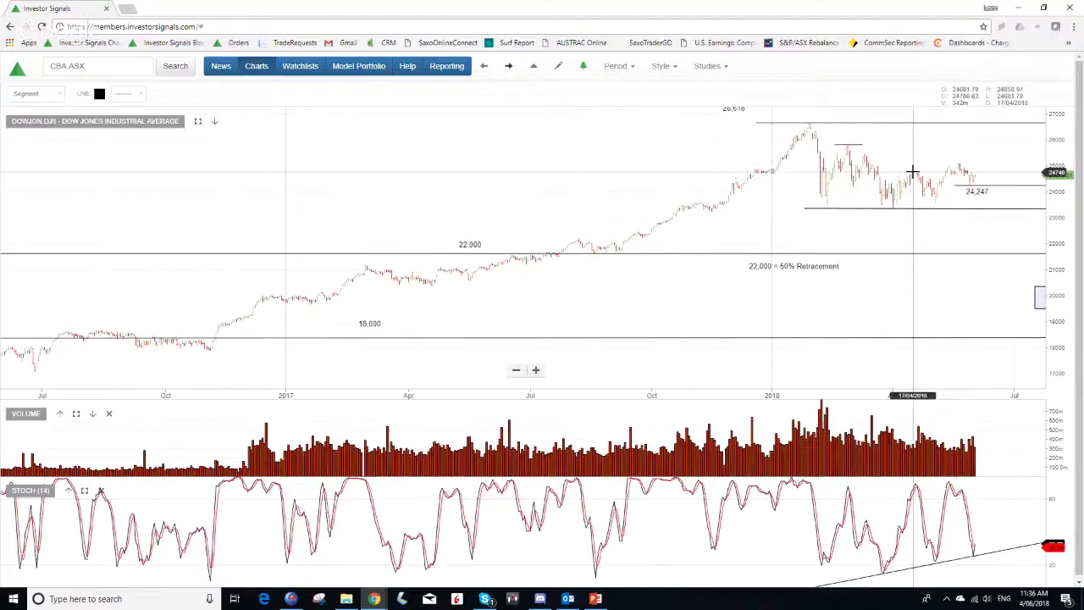
pyautogui.click(954, 185)
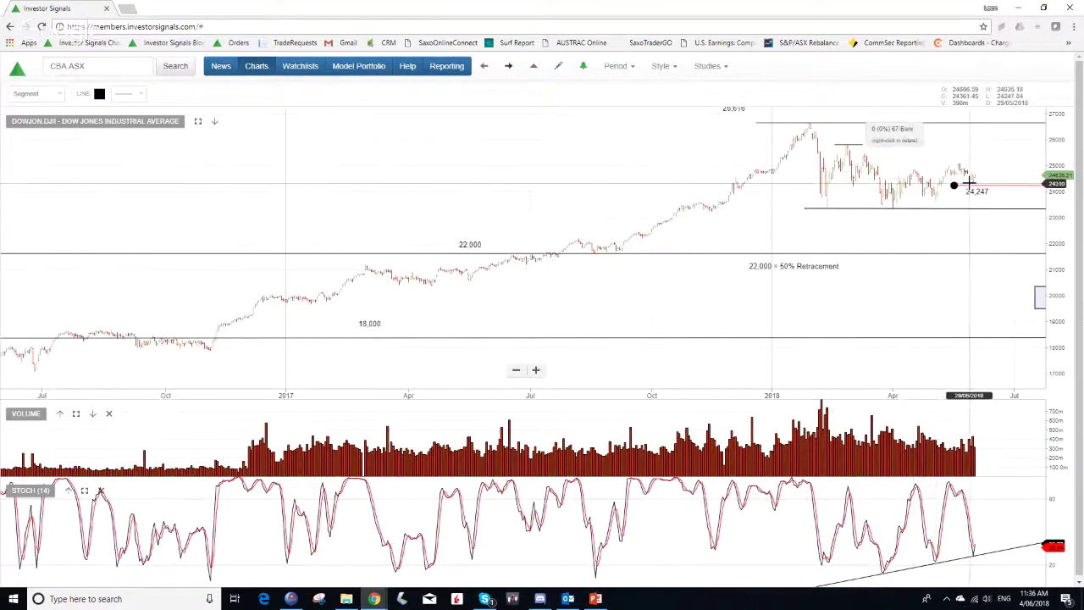
pyautogui.click(934, 201)
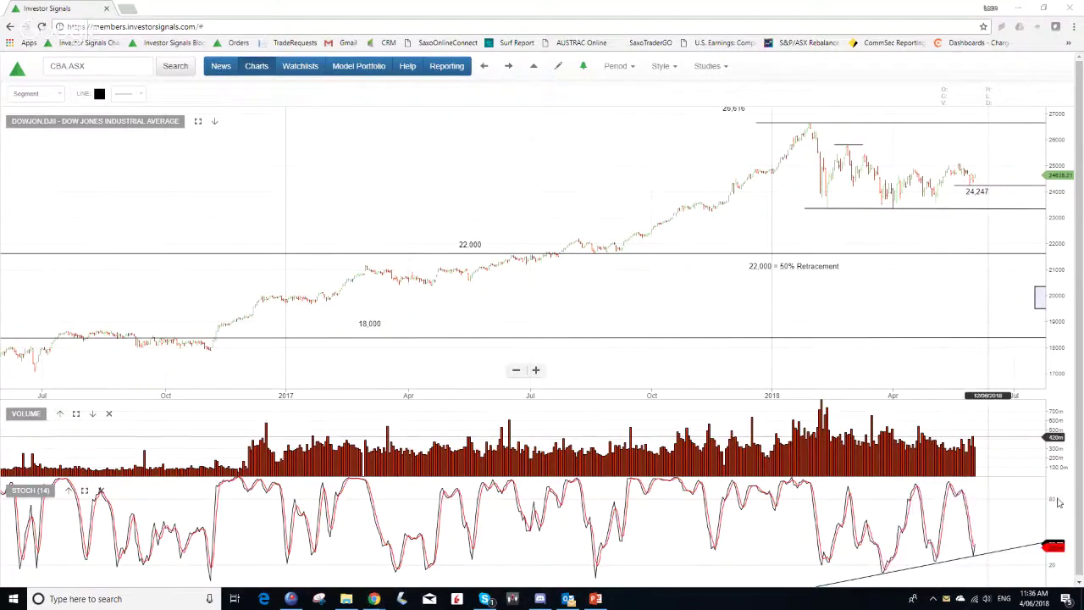
pyautogui.click(974, 179)
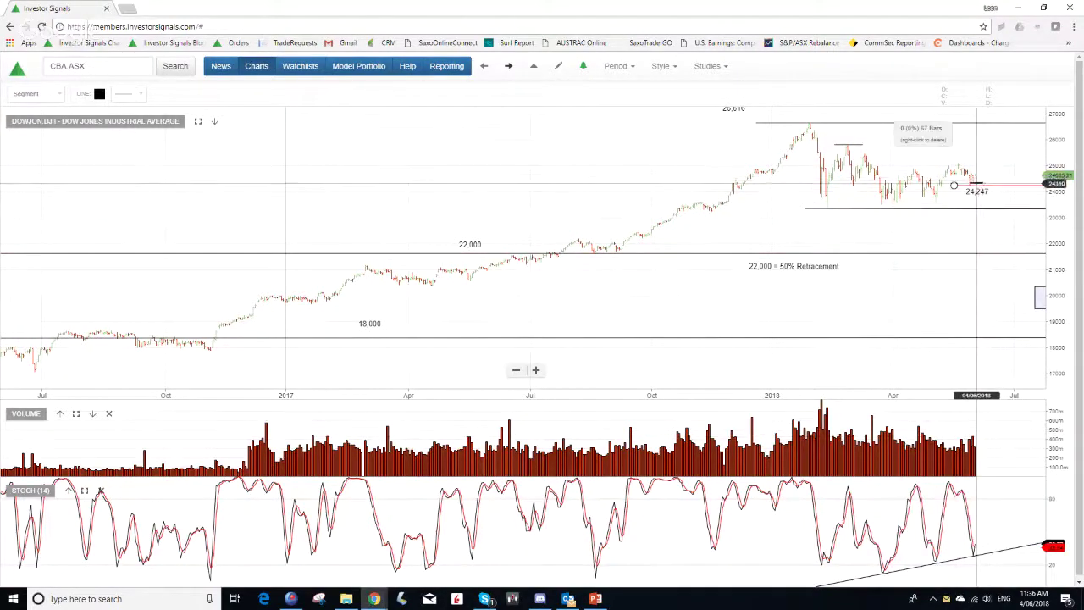
pyautogui.moveTo(976, 183); pyautogui.dragTo(978, 178)
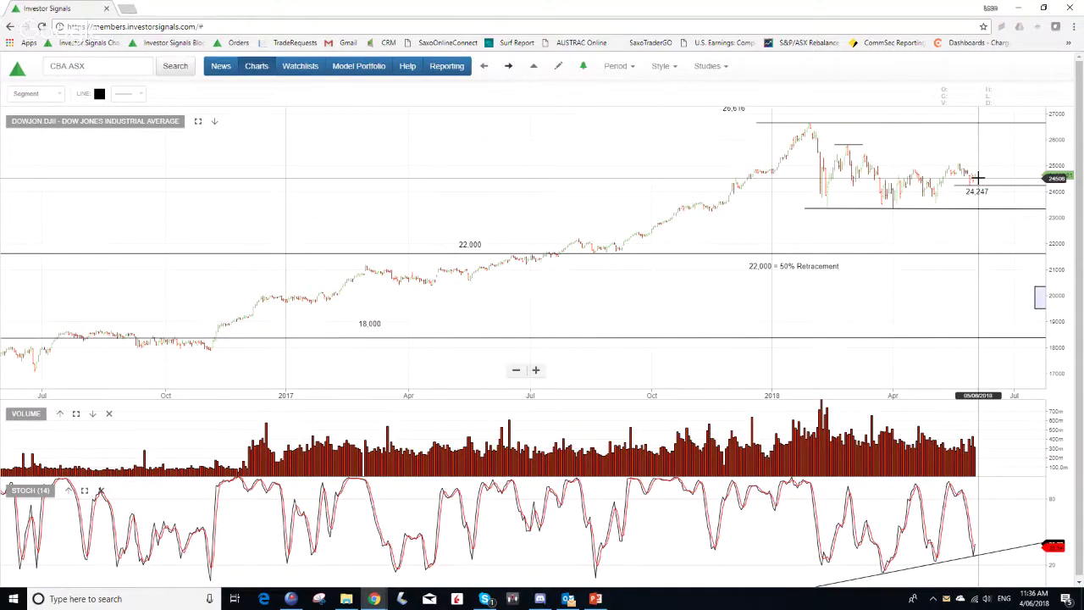
pyautogui.click(881, 567)
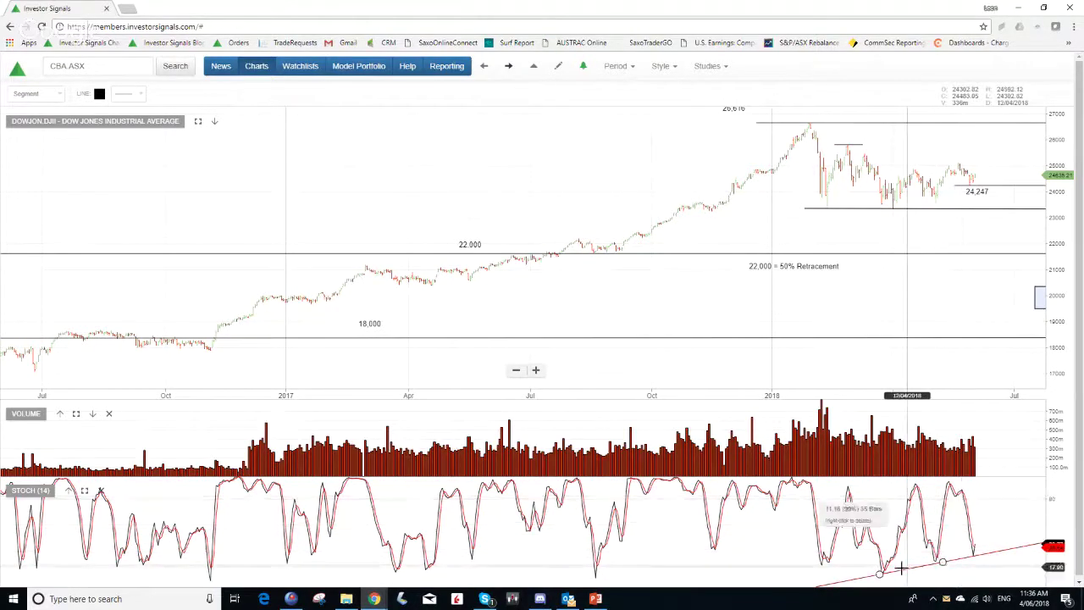
pyautogui.click(961, 529)
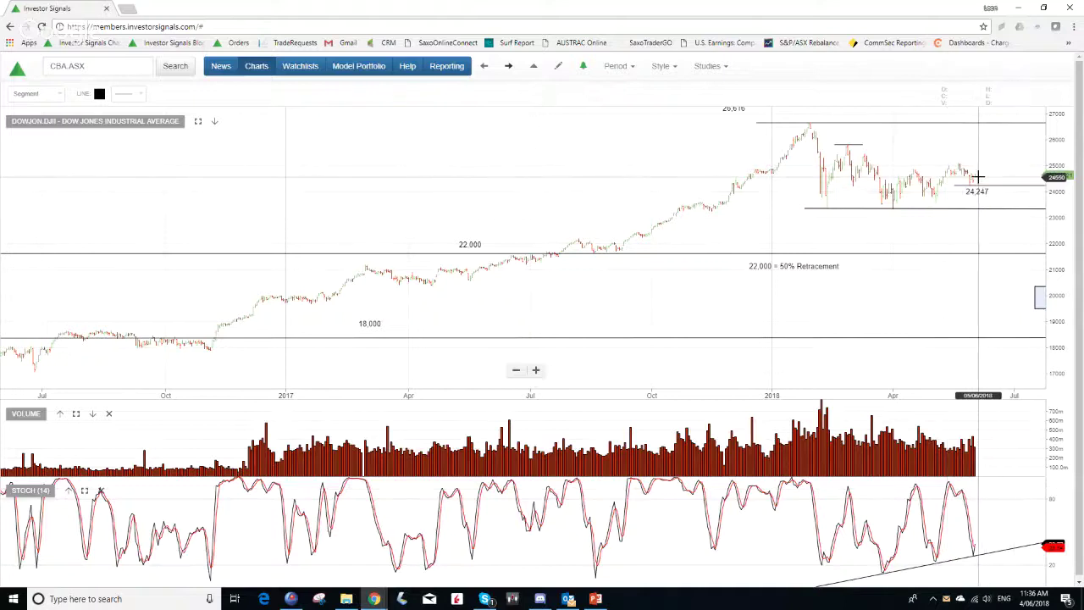
pyautogui.click(978, 176)
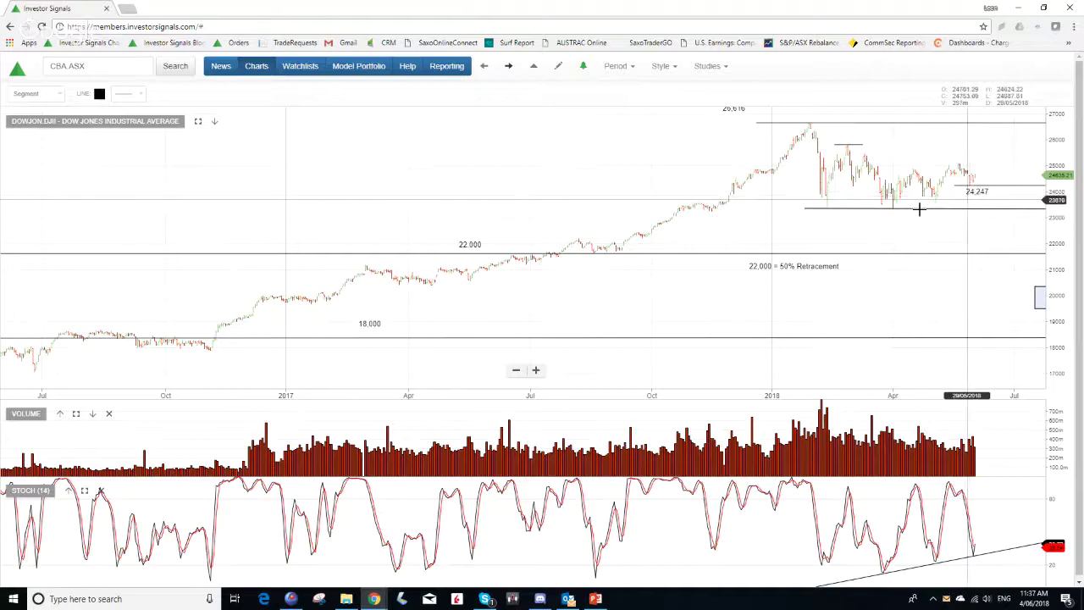
# Step: Review the S&P/ASX Index chart with space beyond its latest bars, followed by the SPDR S&P/ASX 200 Fund chart
pyautogui.click(507, 67)
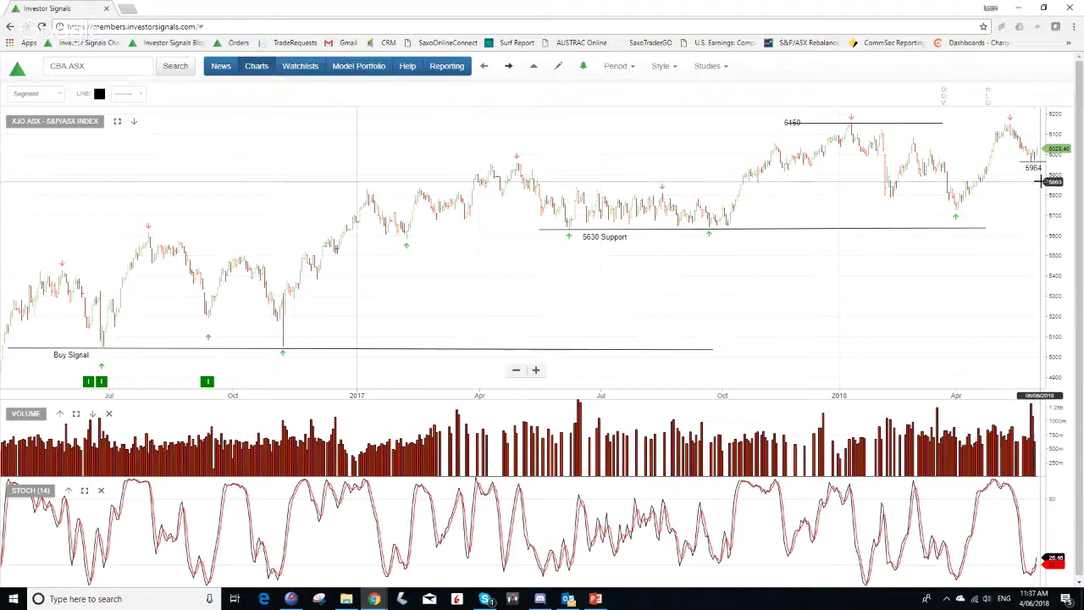
pyautogui.moveTo(1034, 149)
pyautogui.mouseDown()
pyautogui.moveTo(1036, 169)
pyautogui.moveTo(982, 189)
pyautogui.moveTo(948, 170)
pyautogui.moveTo(950, 158)
pyautogui.mouseUp()
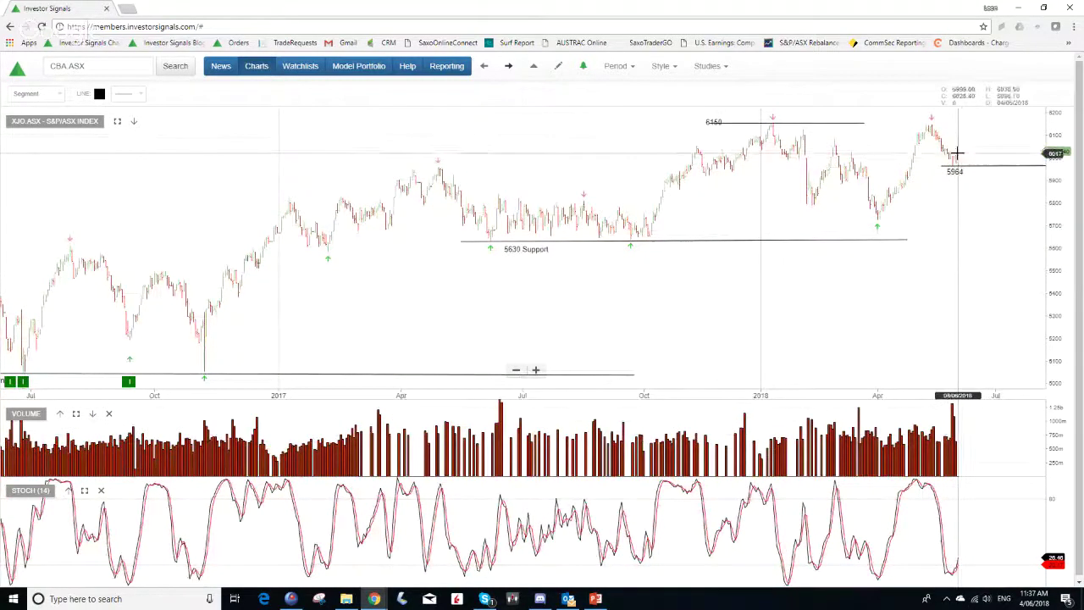
pyautogui.click(509, 66)
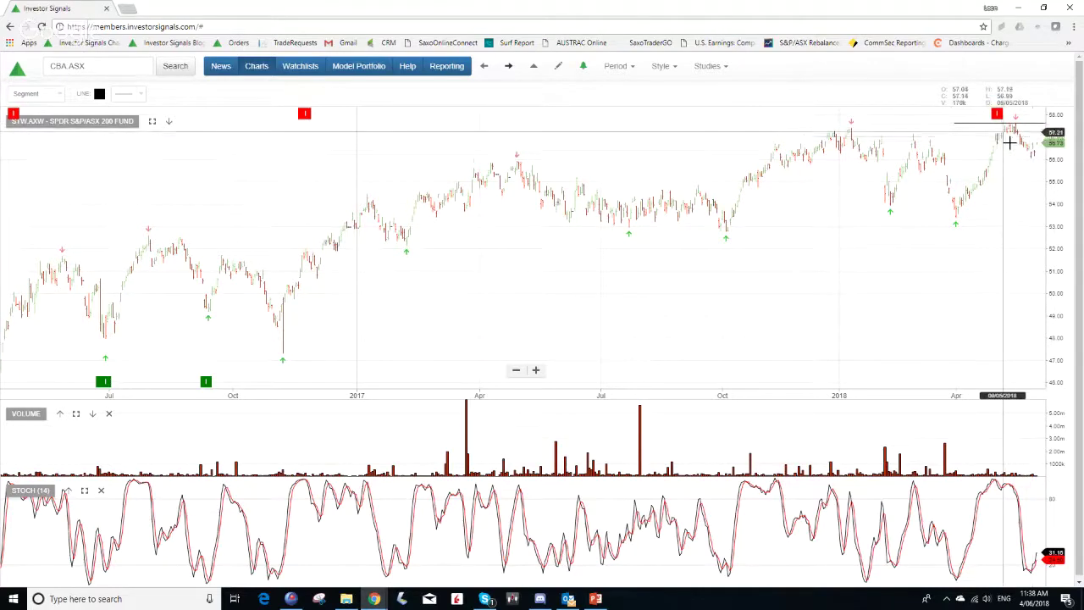
# Step: Review the Betashares Nasdaq 100 ETF chart around its recent support line, followed by the iShares S&P 500 ETF chart
pyautogui.click(508, 66)
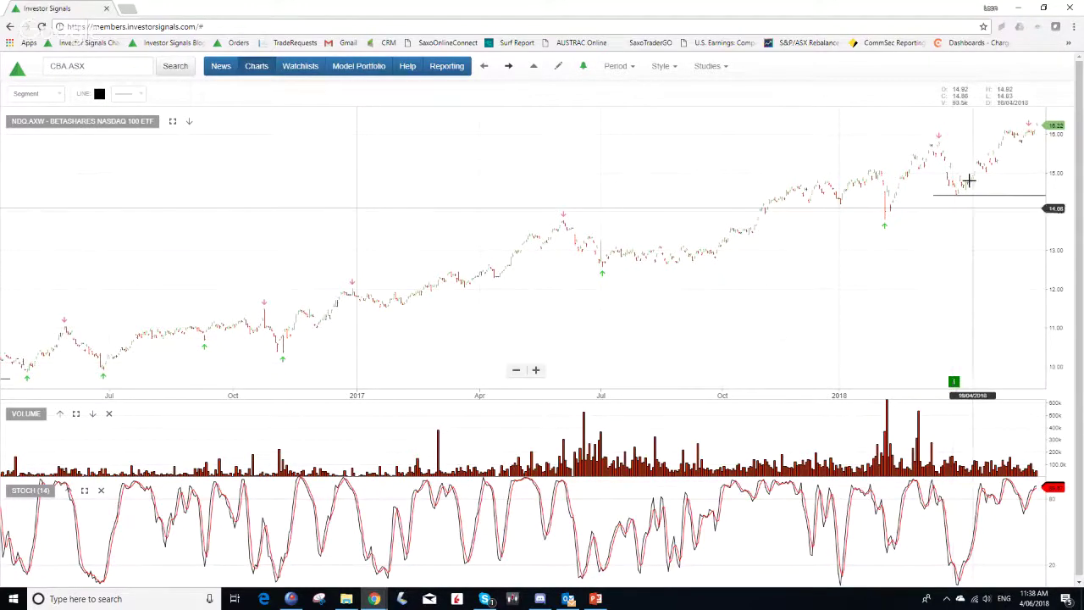
pyautogui.moveTo(951, 194)
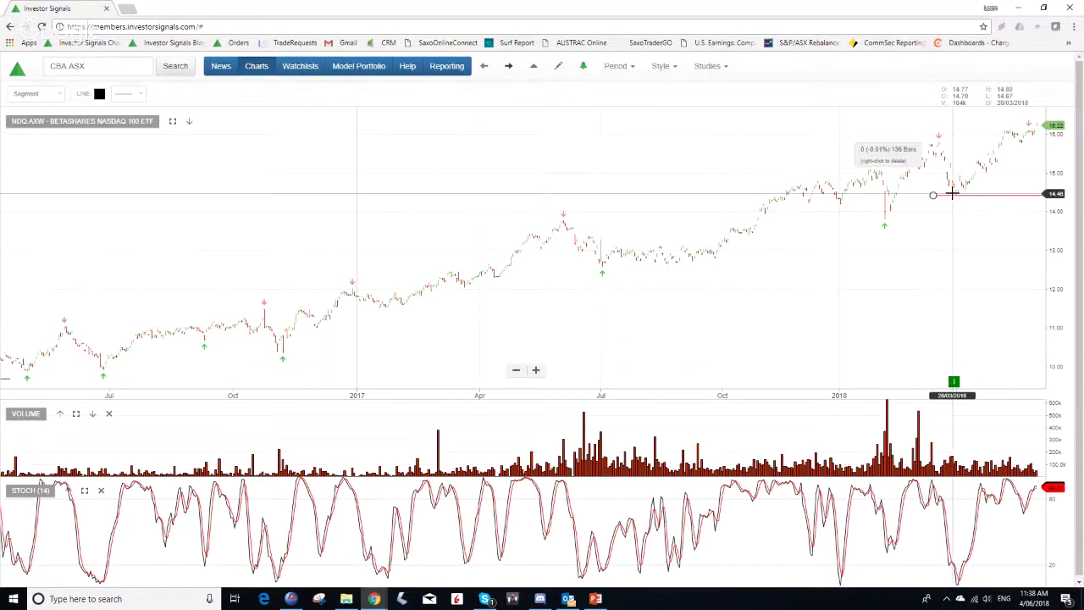
pyautogui.moveTo(951, 194); pyautogui.dragTo(951, 196)
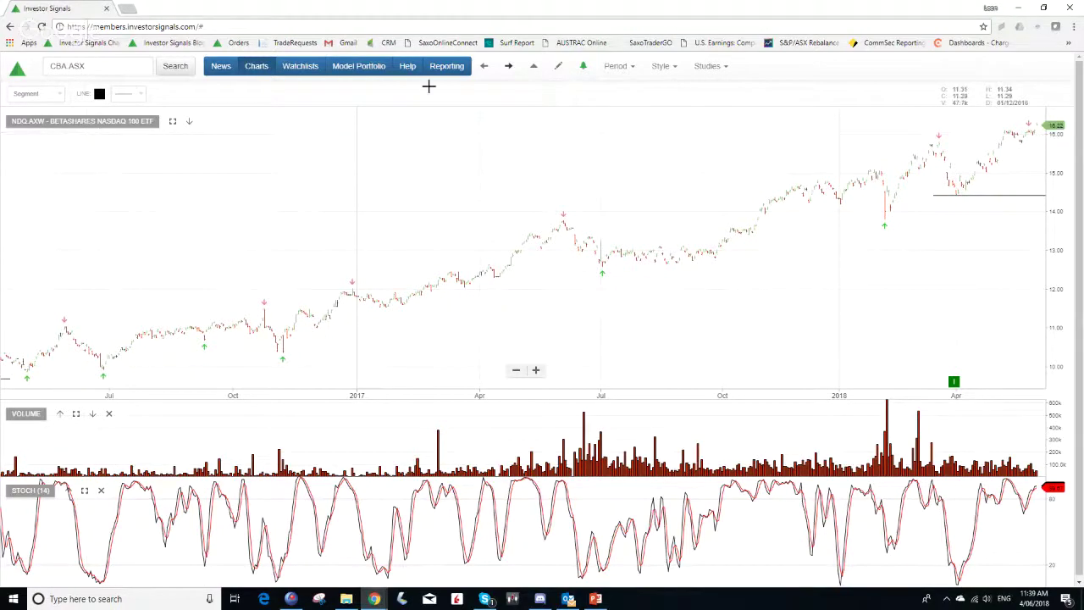
pyautogui.click(507, 68)
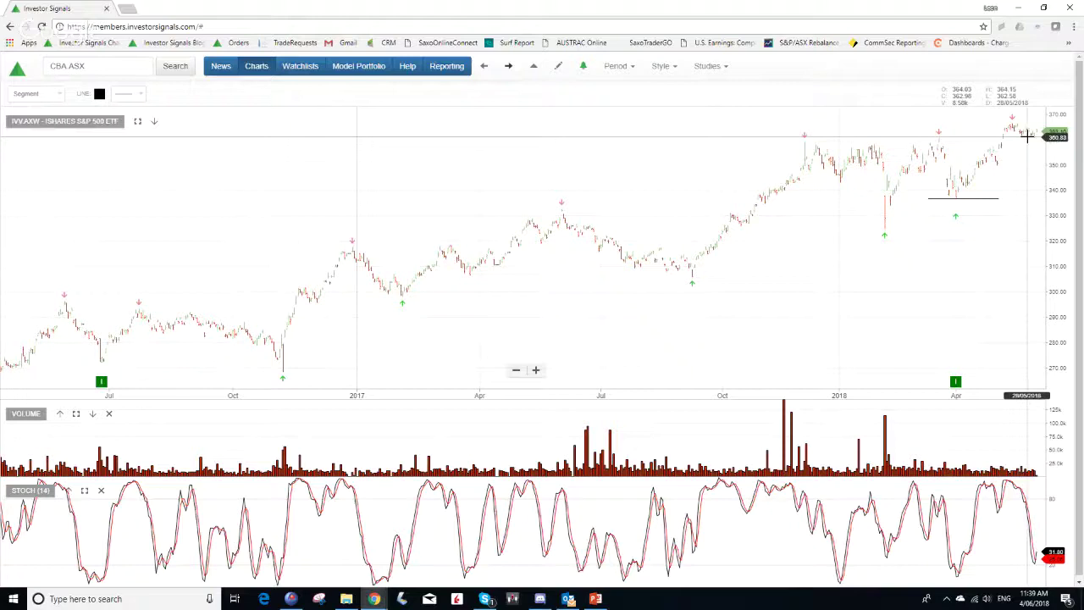
# Step: Switch the watchlist back to Recent Signals - ASX and open the Australian Agricultural Company chart
pyautogui.click(296, 70)
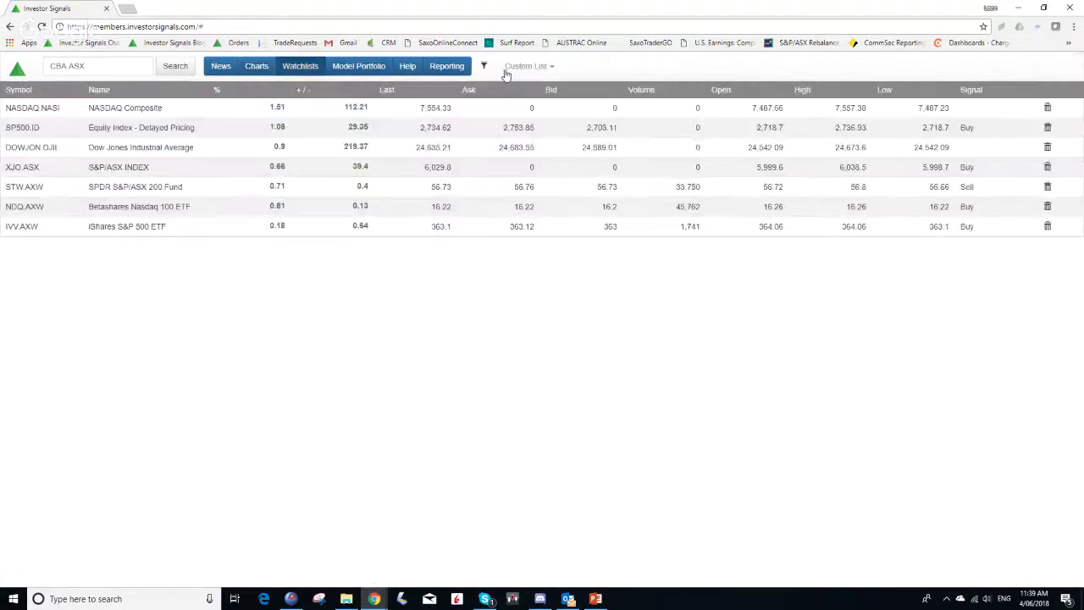
pyautogui.click(521, 67)
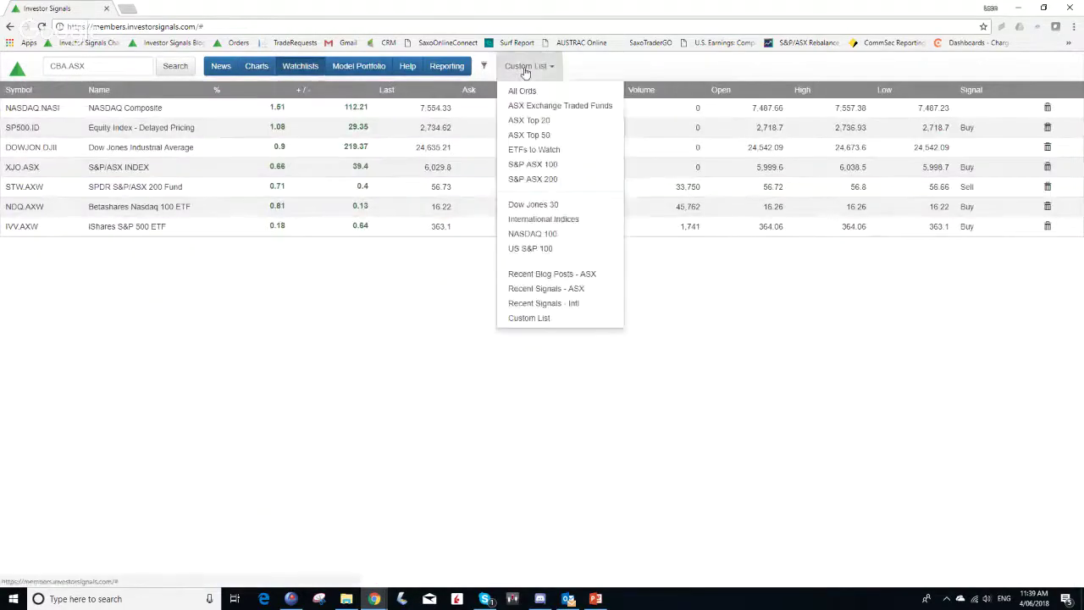
pyautogui.click(570, 289)
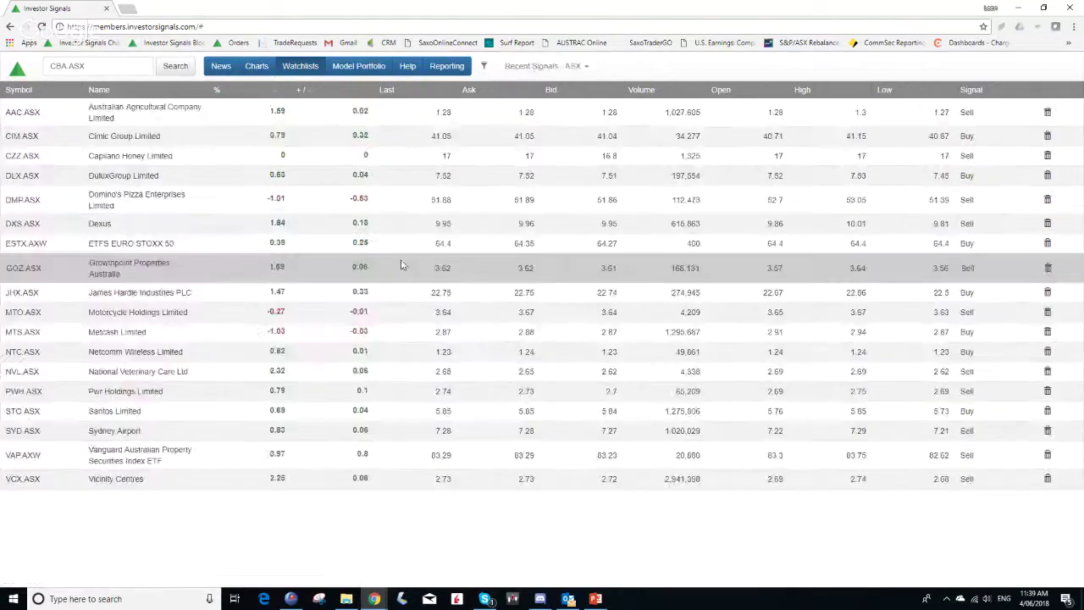
pyautogui.click(16, 119)
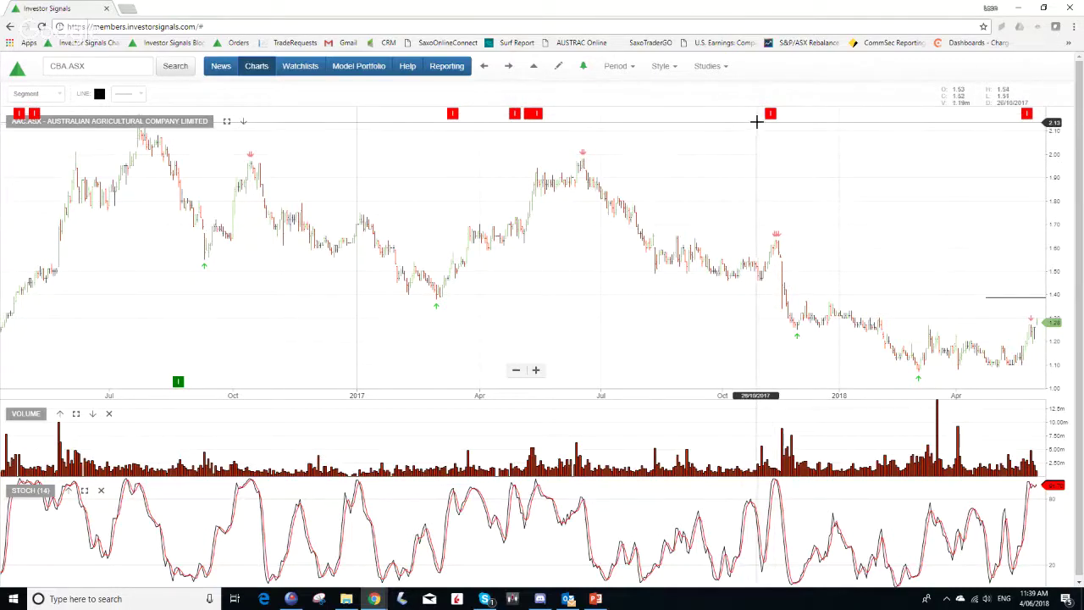
# Step: Step through the Cimic Group, Capilano Honey and DuluxGroup charts, examining their latest signals and price levels
pyautogui.click(508, 66)
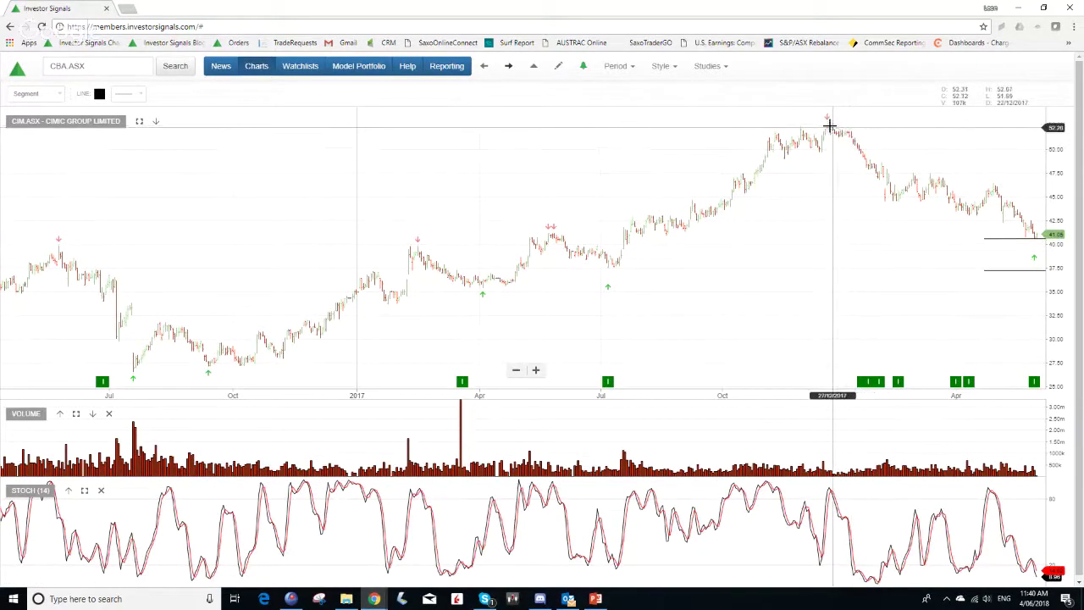
pyautogui.moveTo(1021, 242)
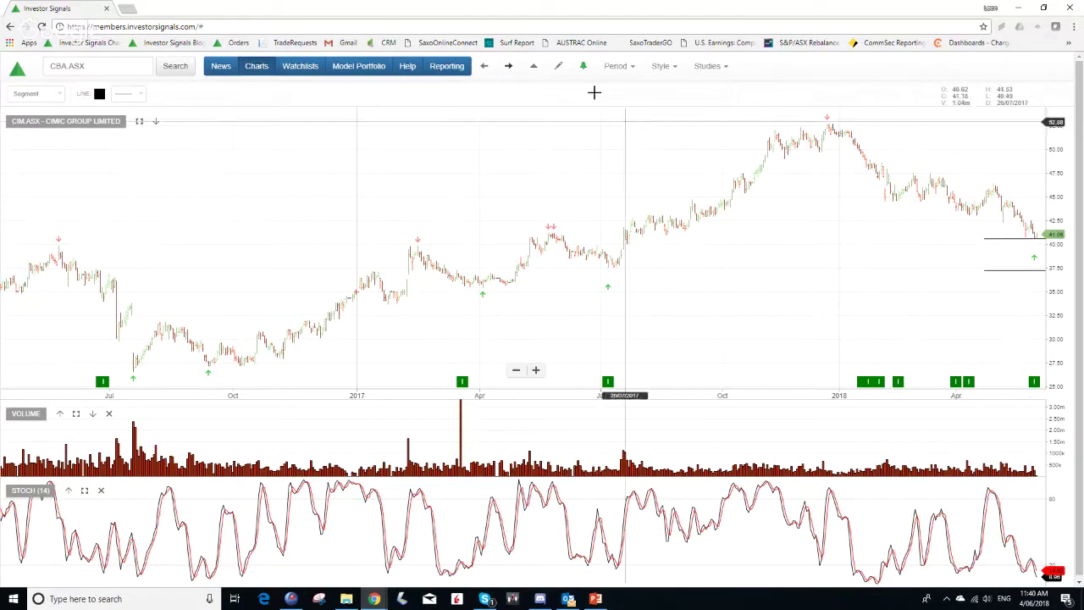
pyautogui.click(510, 68)
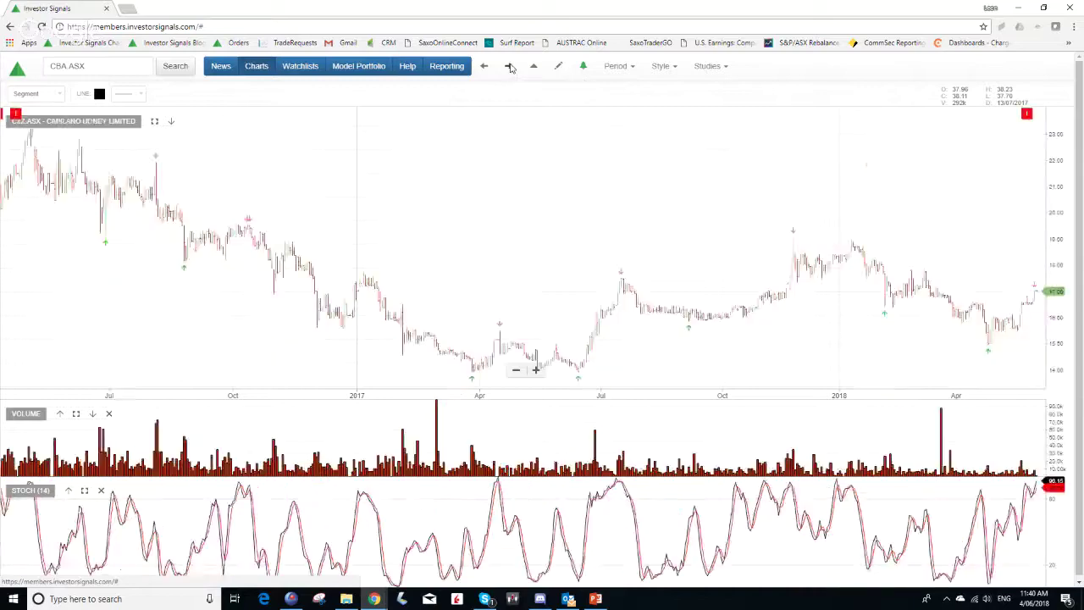
pyautogui.click(511, 68)
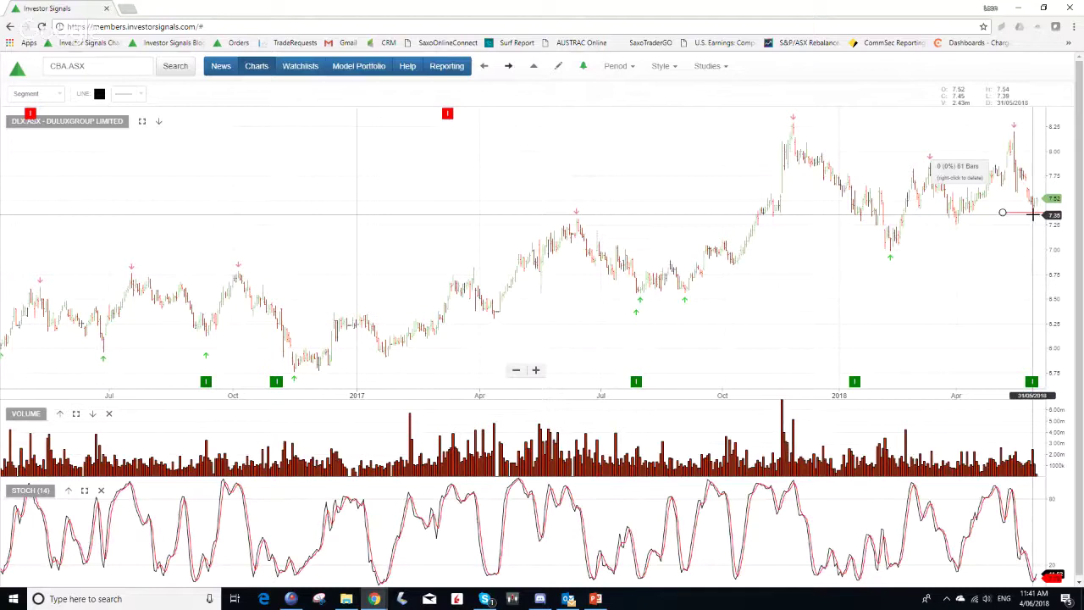
# Step: Review the Domino's Pizza Enterprises chart around its Short Squeeze lines, followed by the Dexus chart near its latest sell signal
pyautogui.click(509, 67)
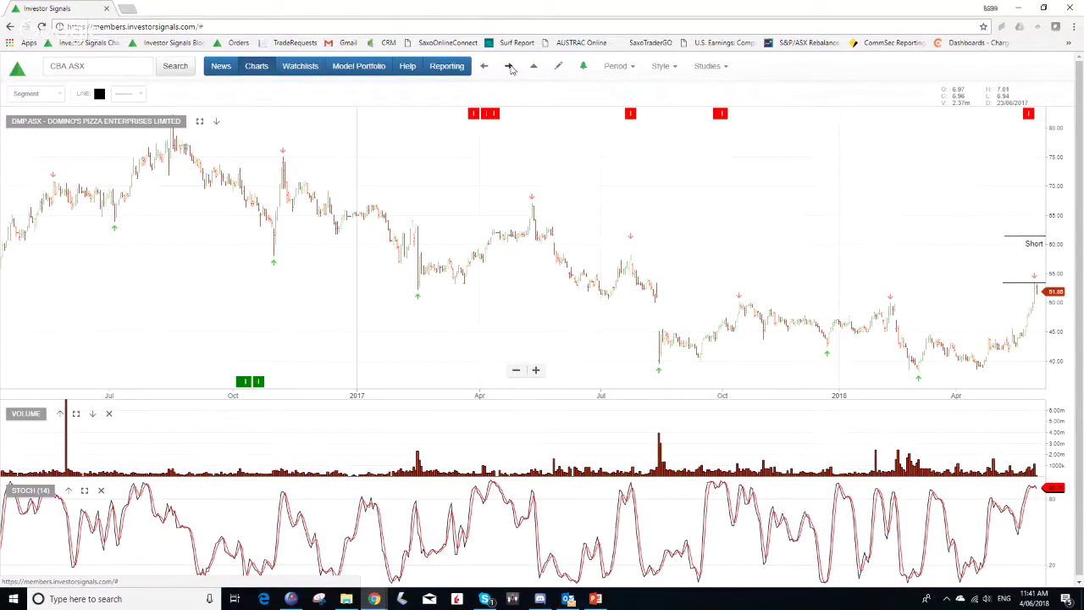
pyautogui.click(510, 67)
pyautogui.click(509, 67)
pyautogui.click(511, 68)
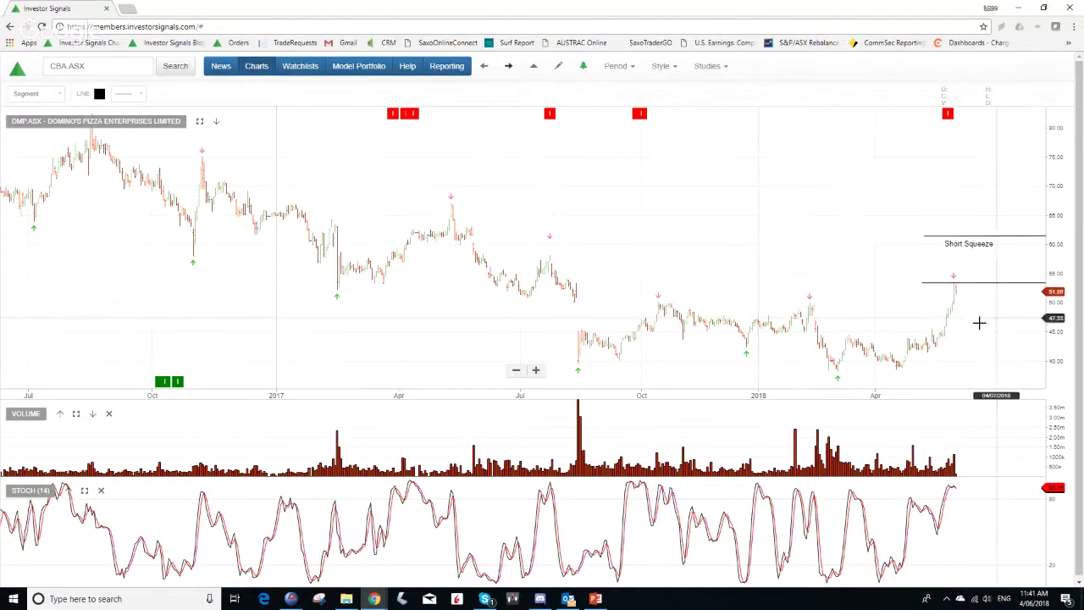
pyautogui.moveTo(952, 278)
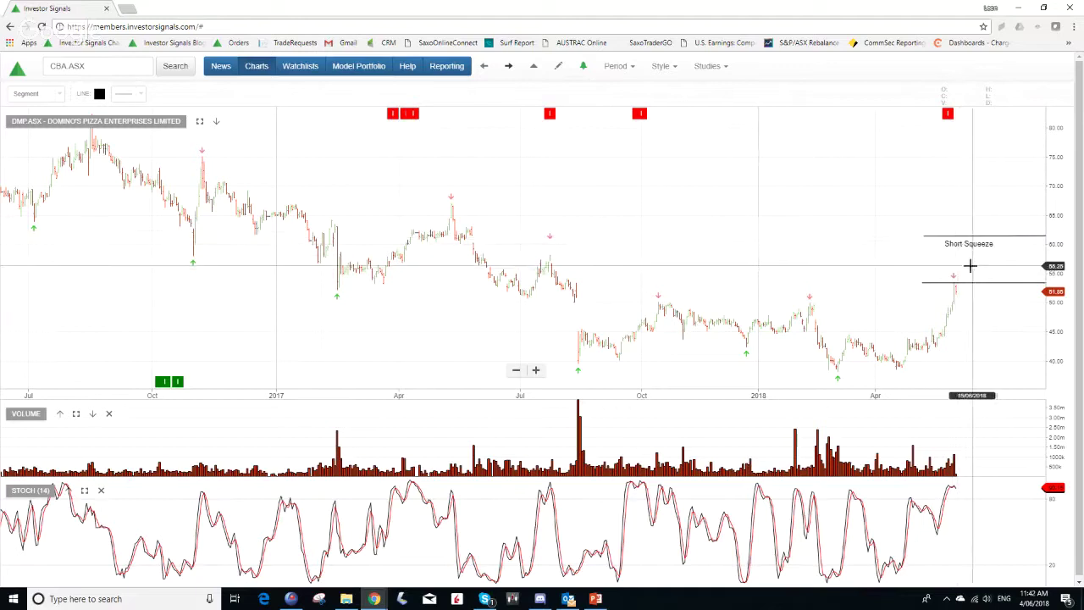
pyautogui.click(508, 68)
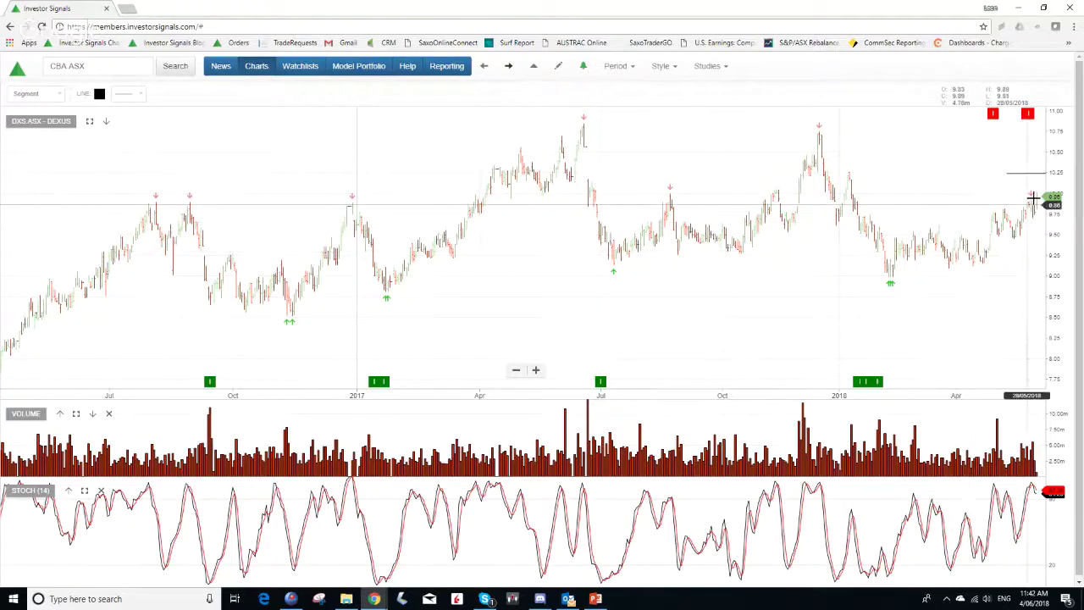
pyautogui.click(1018, 177)
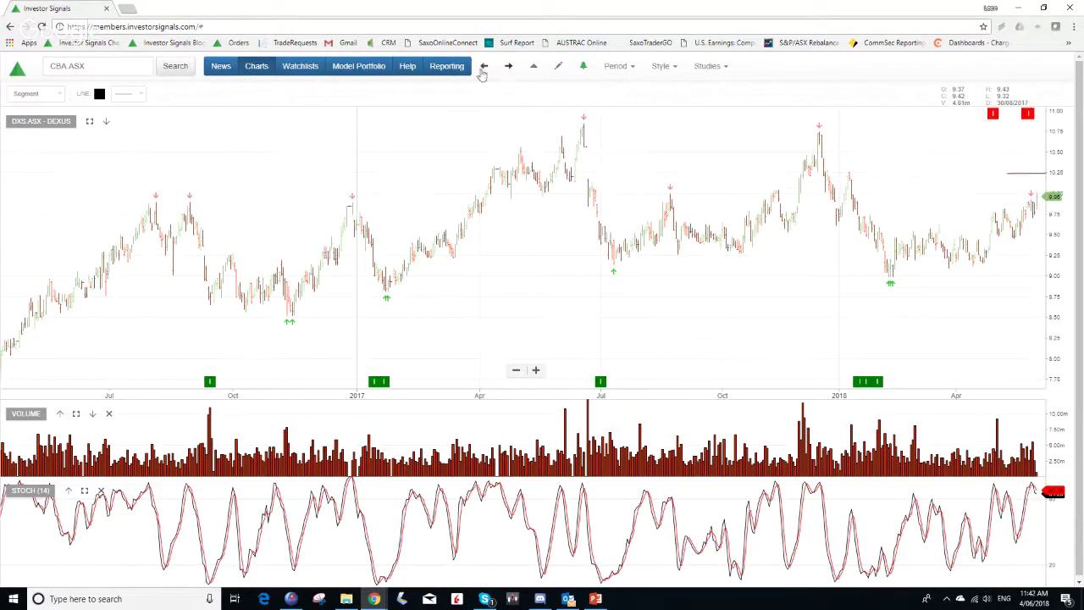
# Step: Step through the ETFS Euro Stoxx 50, Growthpoint Properties and James Hardie charts, examining James Hardie's recent support line
pyautogui.click(508, 66)
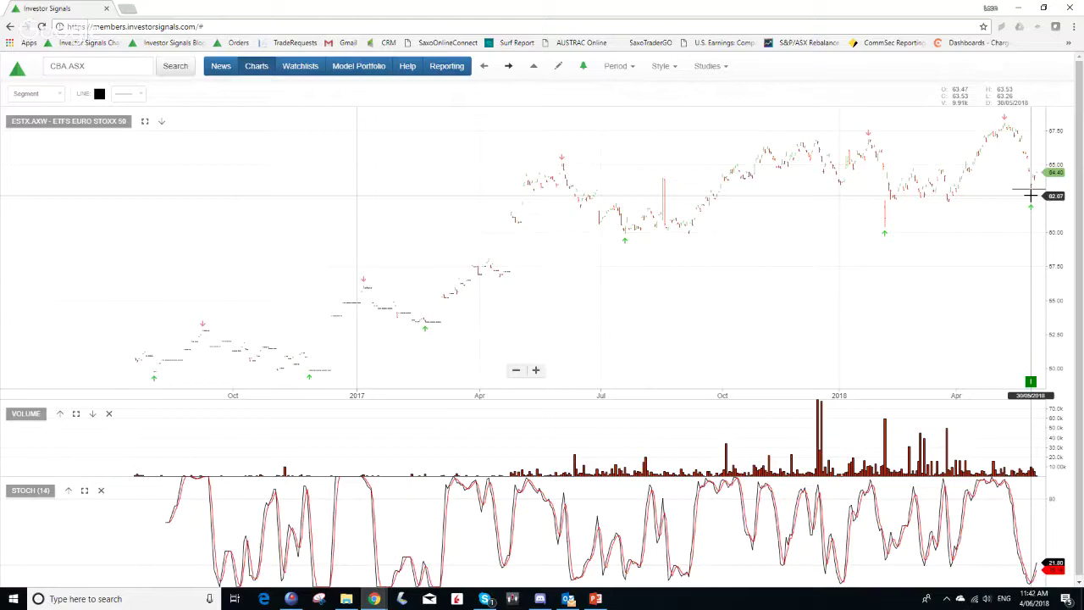
pyautogui.click(508, 68)
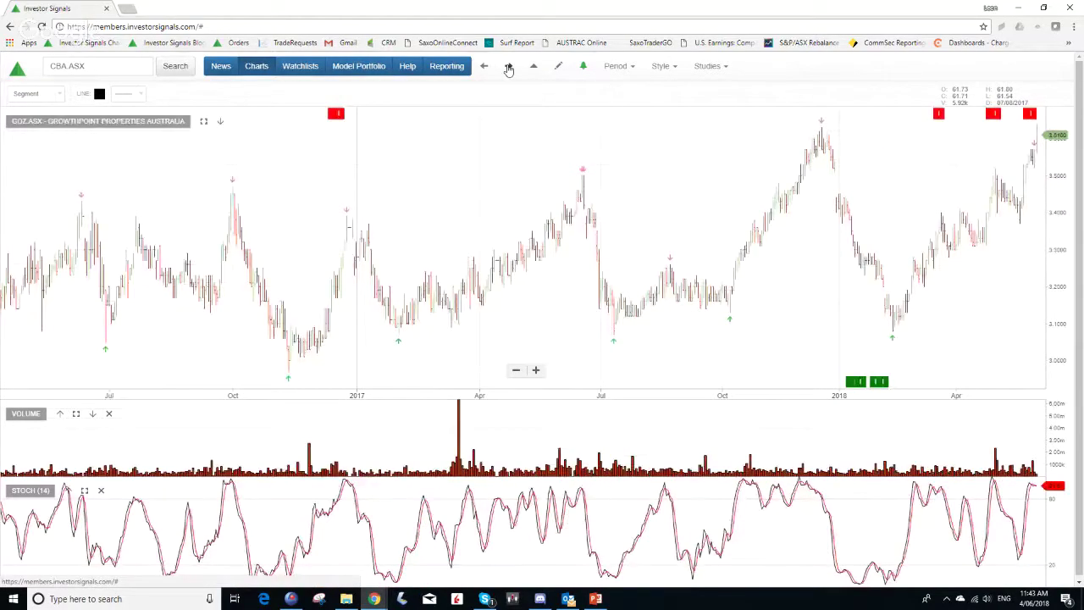
pyautogui.click(508, 68)
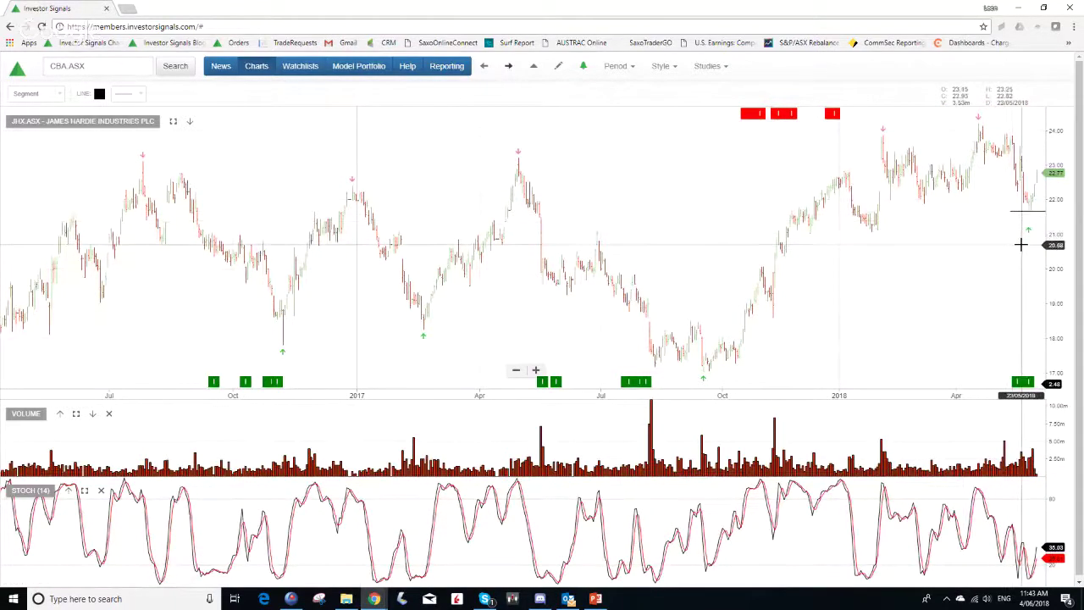
pyautogui.moveTo(1026, 211)
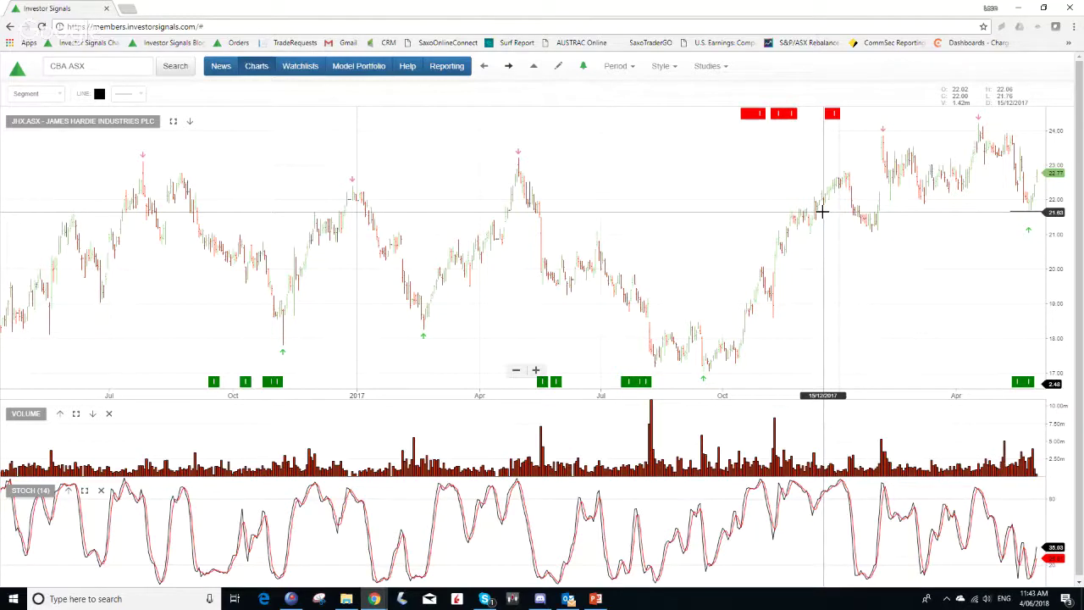
pyautogui.click(1027, 211)
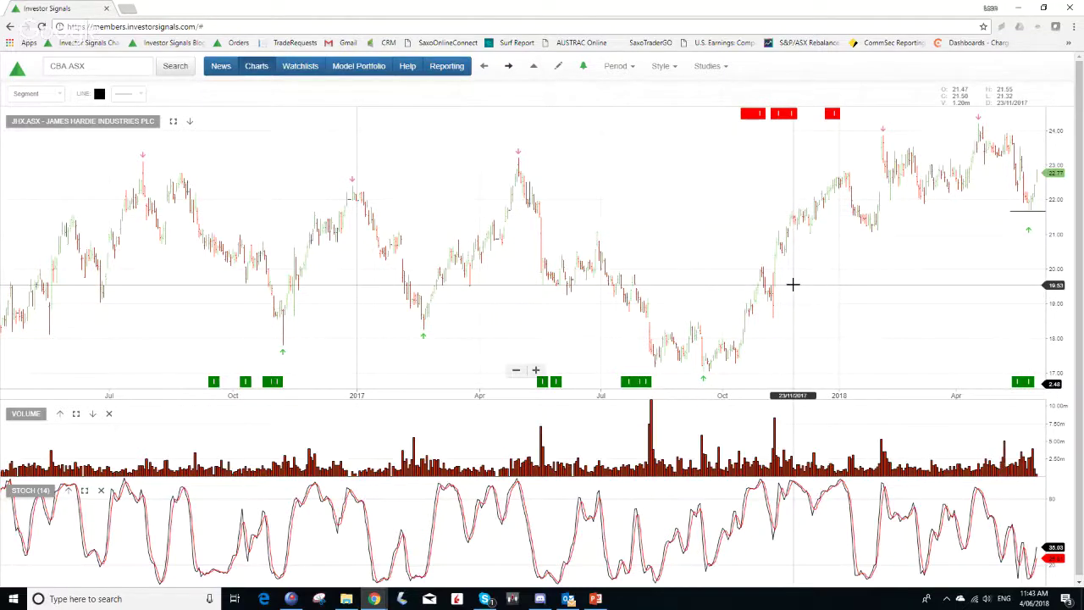
# Step: Step through the Motorcycle Holdings and Metcash charts and on to National Veterinary Care, checking their latest signals
pyautogui.click(506, 67)
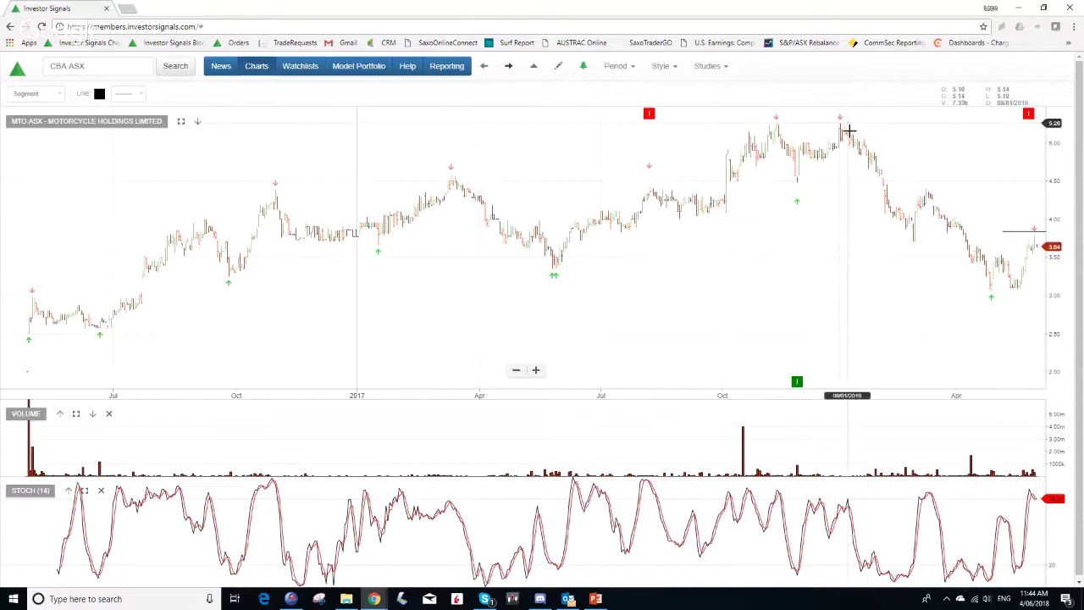
pyautogui.click(508, 68)
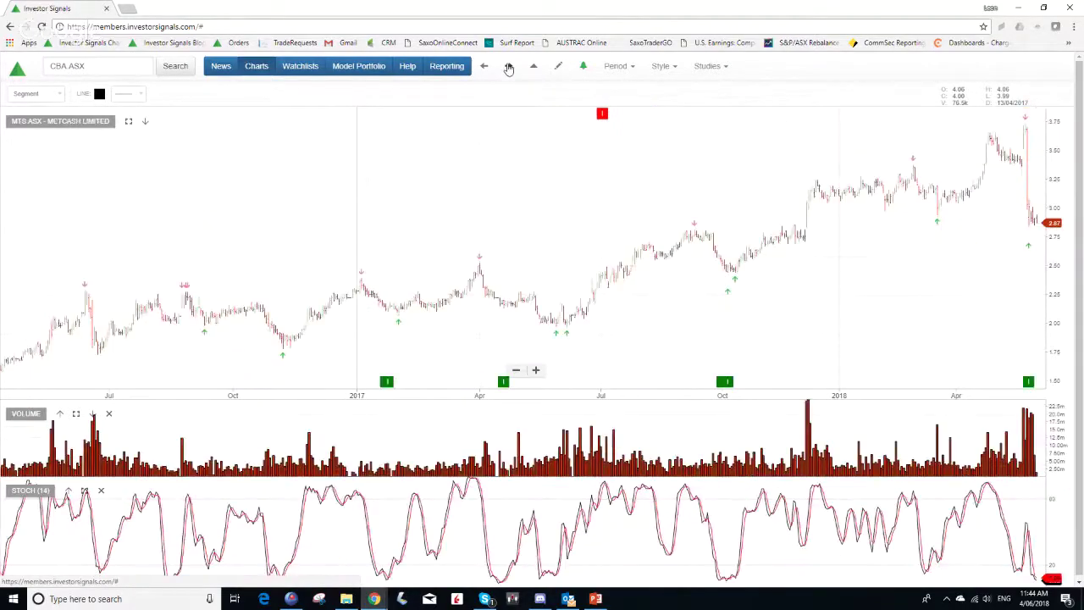
pyautogui.click(509, 68)
pyautogui.click(509, 68)
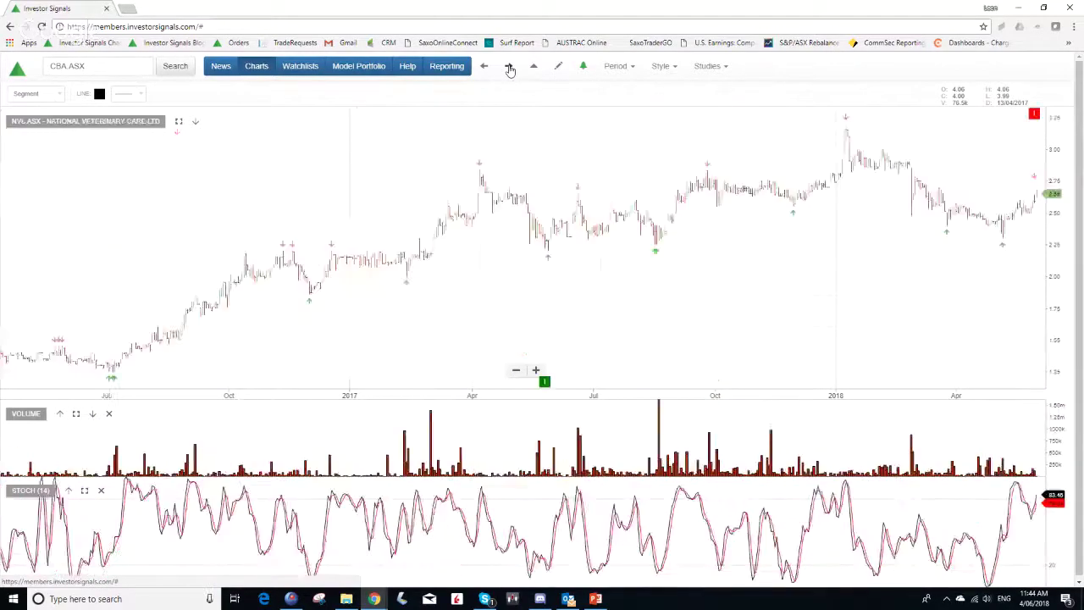
# Step: Return to the NetComm Wireless chart to examine its recent support line, and continue to National Veterinary Care
pyautogui.press('Left')
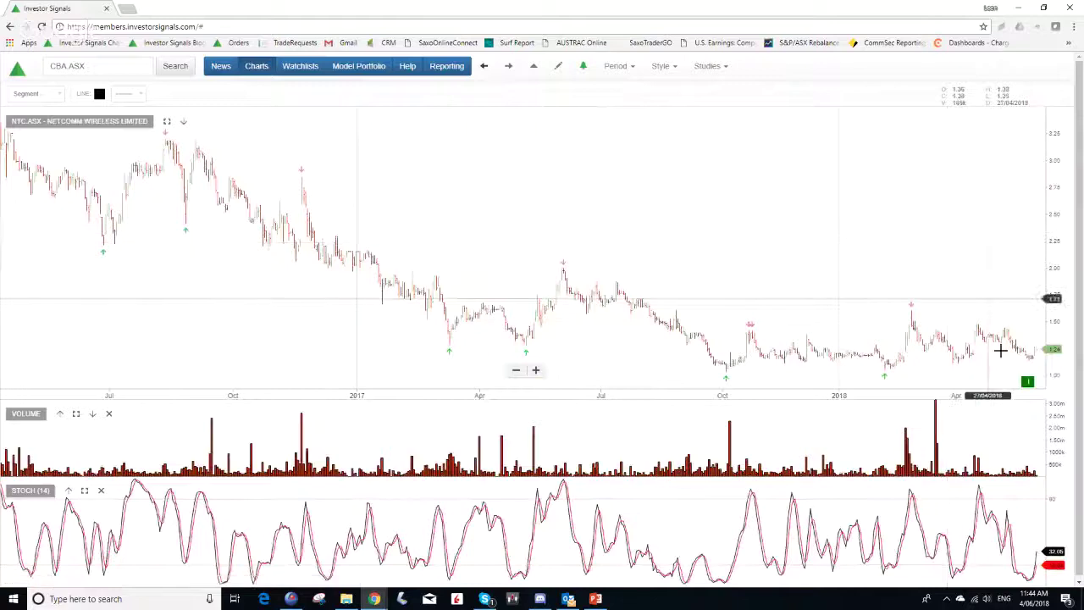
pyautogui.moveTo(1001, 361); pyautogui.dragTo(1036, 357)
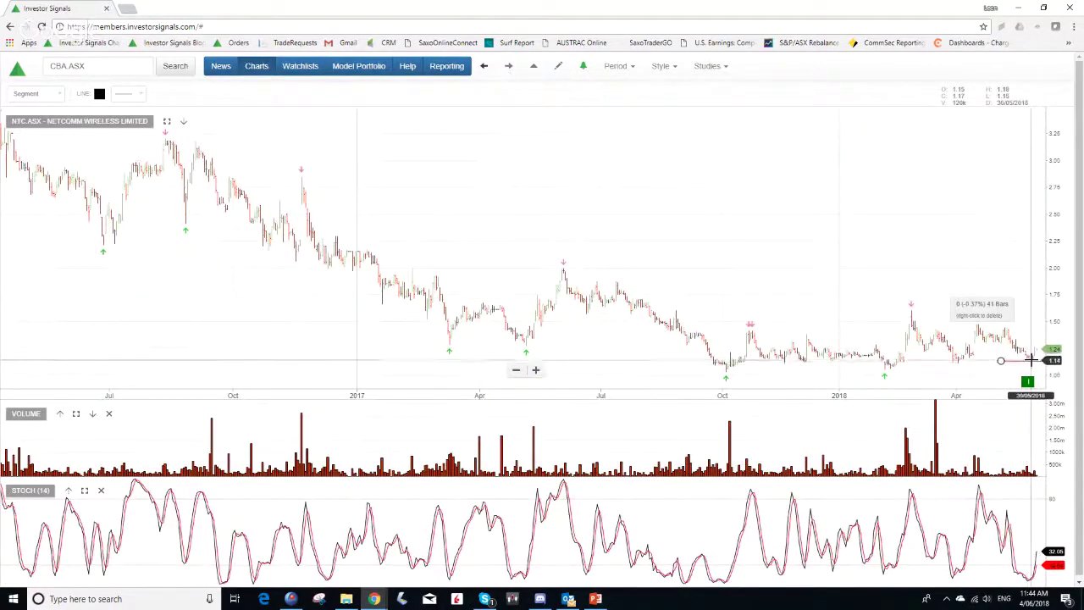
pyautogui.click(508, 66)
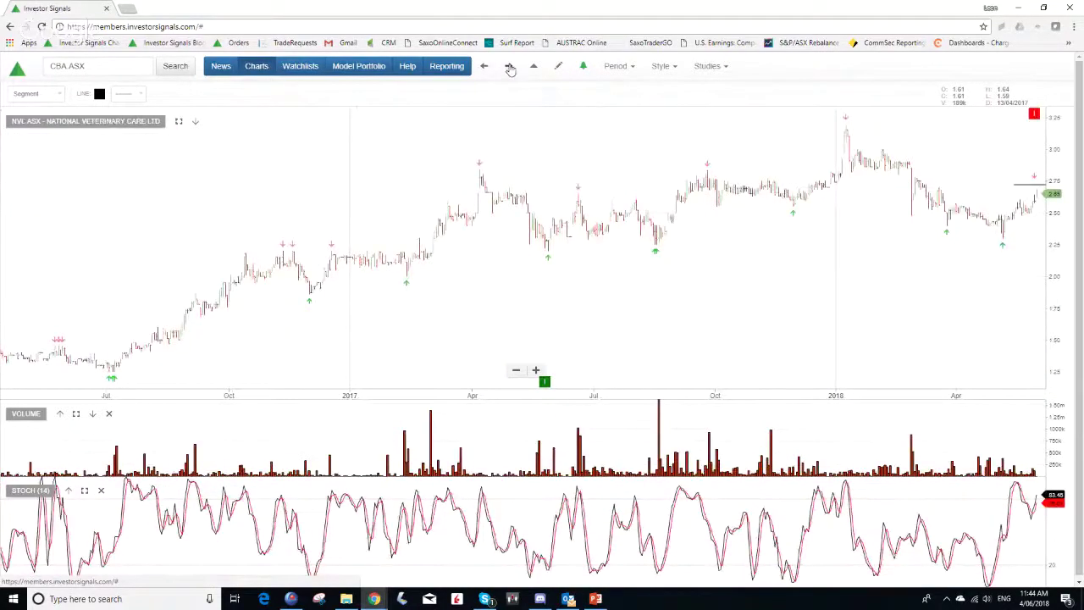
# Step: Review the PWR Holdings, Santos and Sydney Airport charts around their latest signals and marked price levels
pyautogui.click(509, 67)
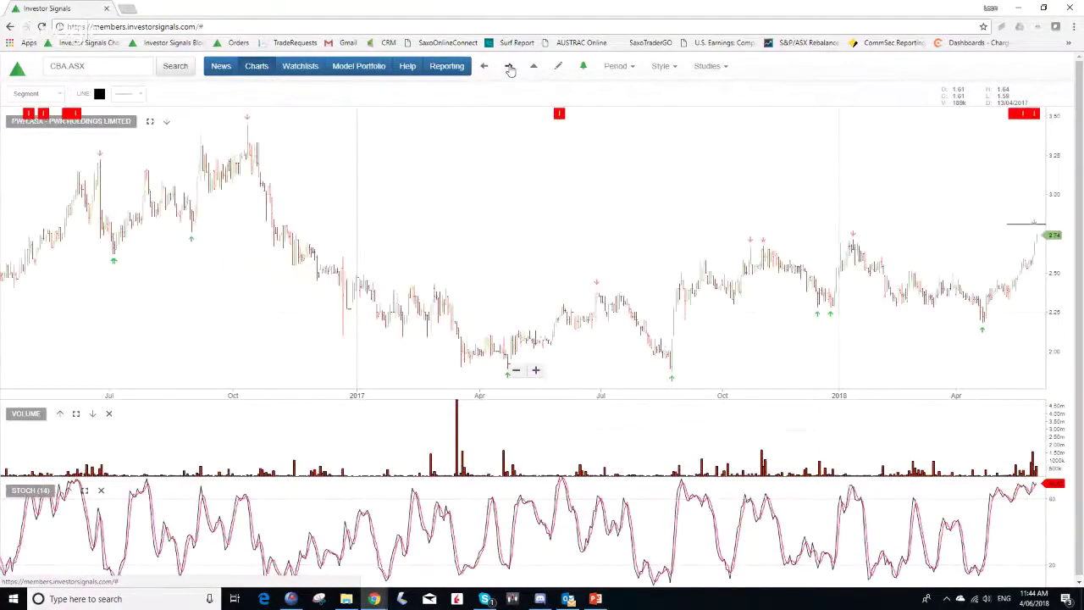
pyautogui.click(509, 67)
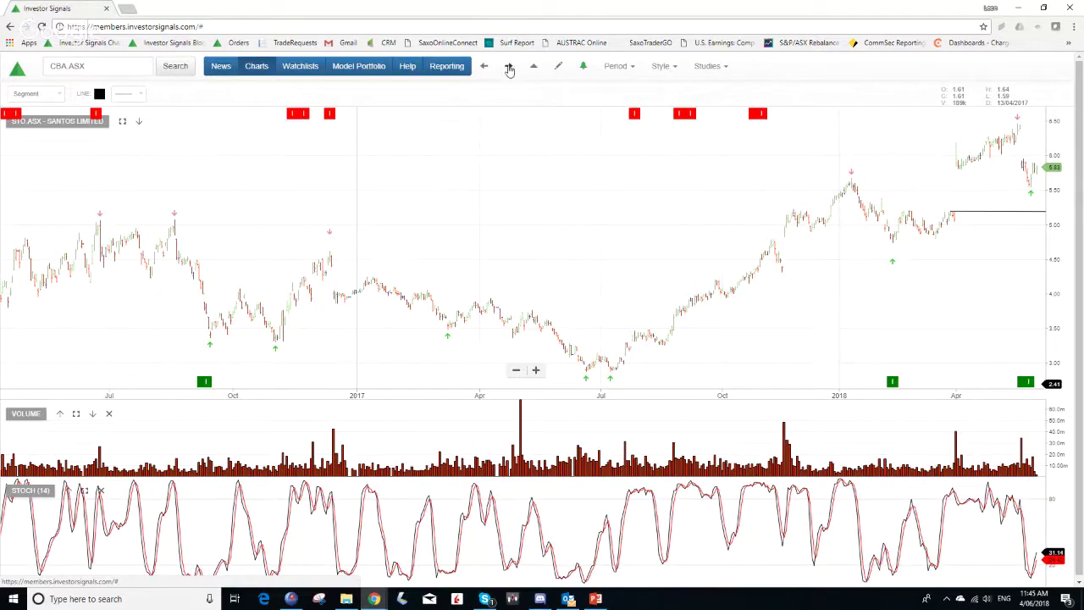
pyautogui.click(508, 68)
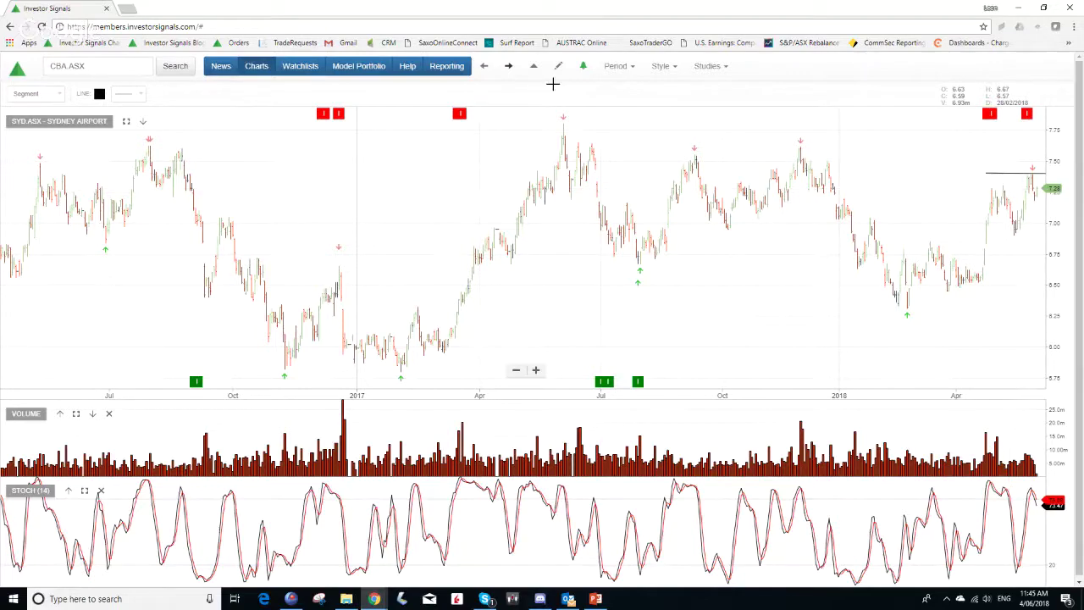
# Step: Step through the Vanguard Australian Property Securities ETF and Vicinity Centres charts, and on to Australian Agricultural Company
pyautogui.click(508, 65)
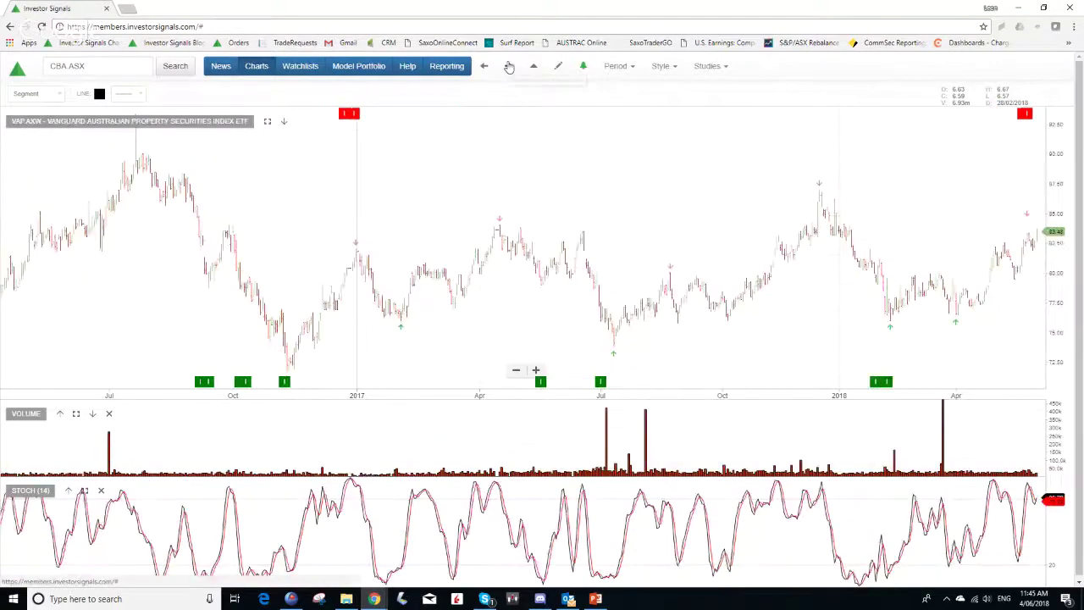
pyautogui.click(508, 65)
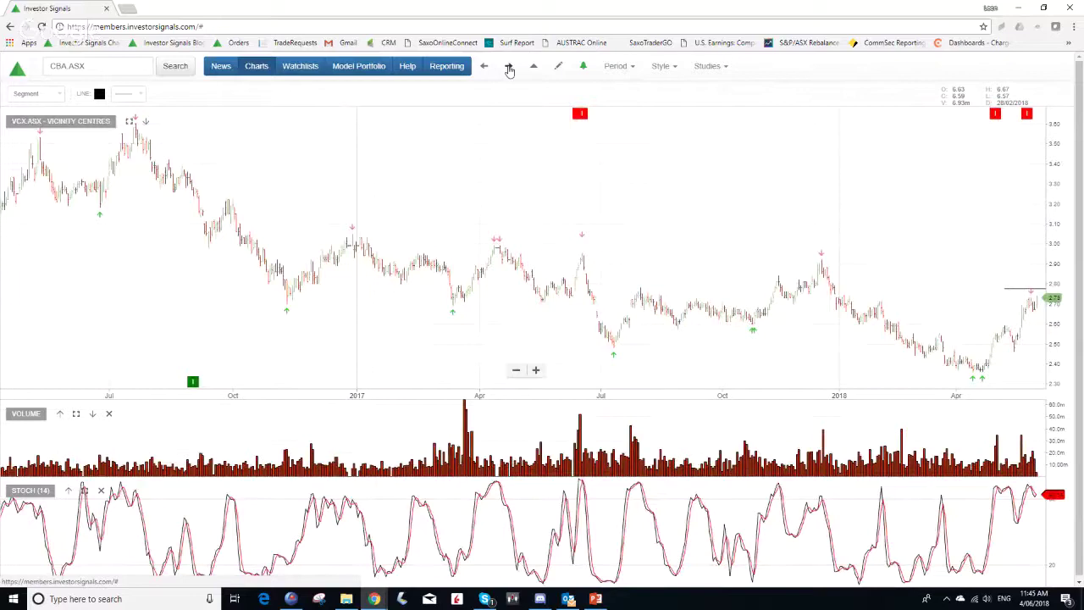
pyautogui.click(509, 68)
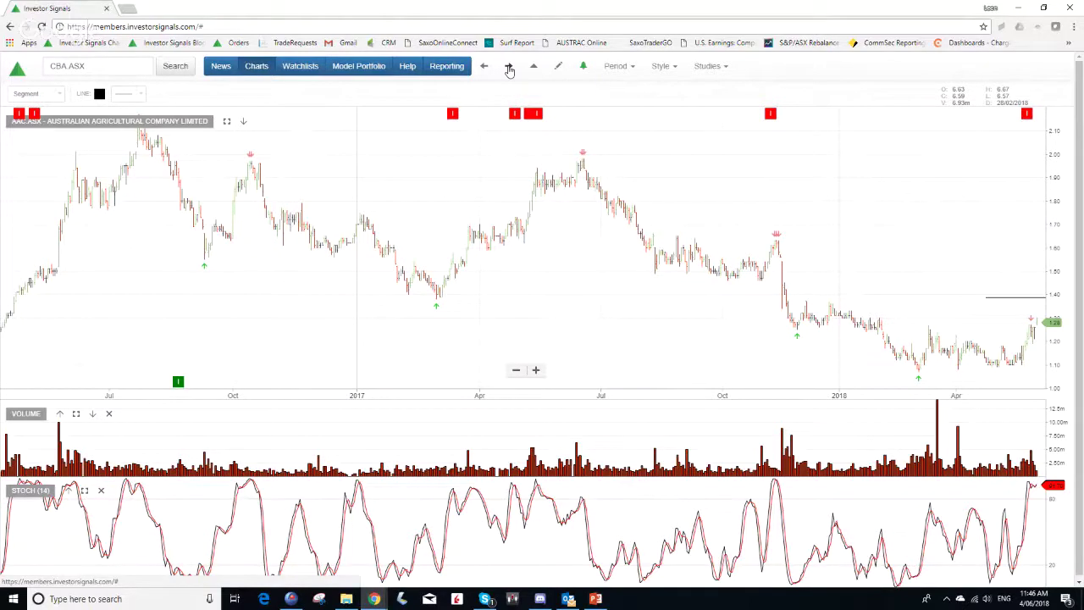
# Step: Open the ASX Top 20 model portfolio and review its holdings, the available portfolio lists and the e-mail alert option
pyautogui.click(356, 72)
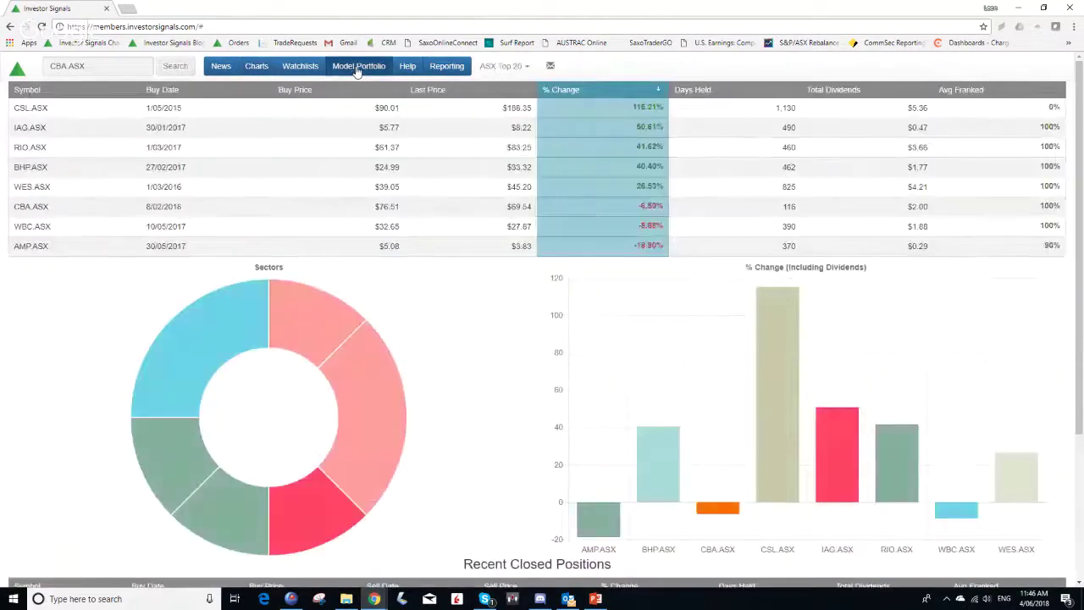
pyautogui.click(518, 68)
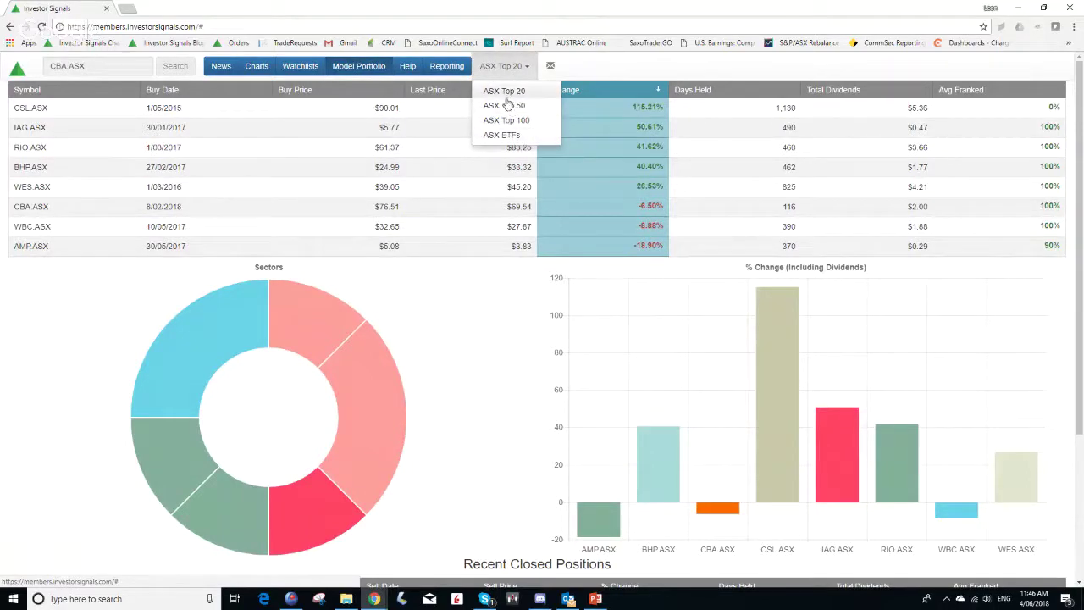
pyautogui.click(508, 91)
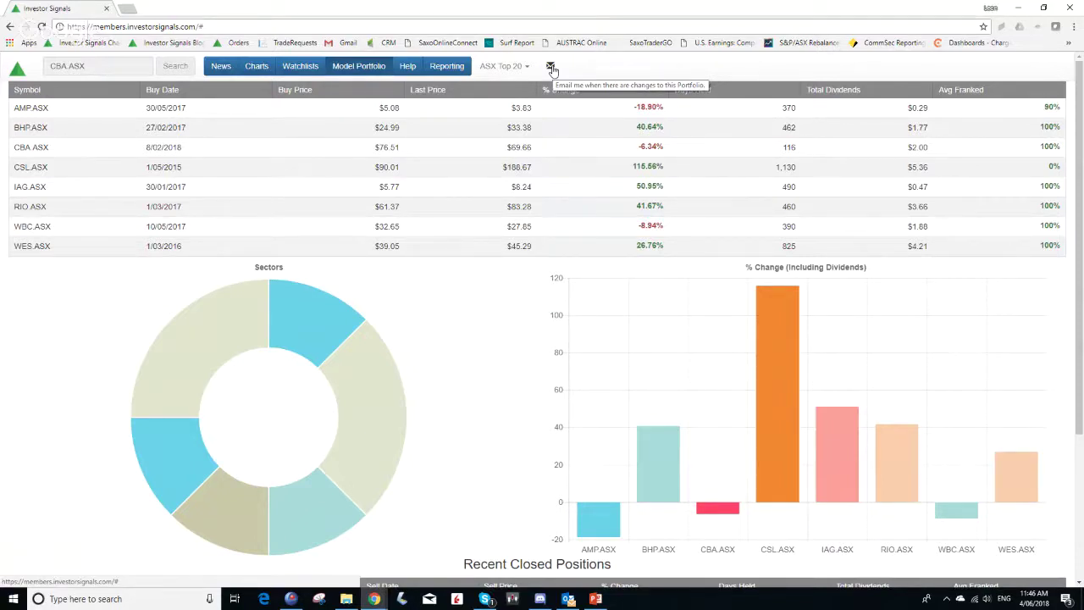
pyautogui.click(552, 68)
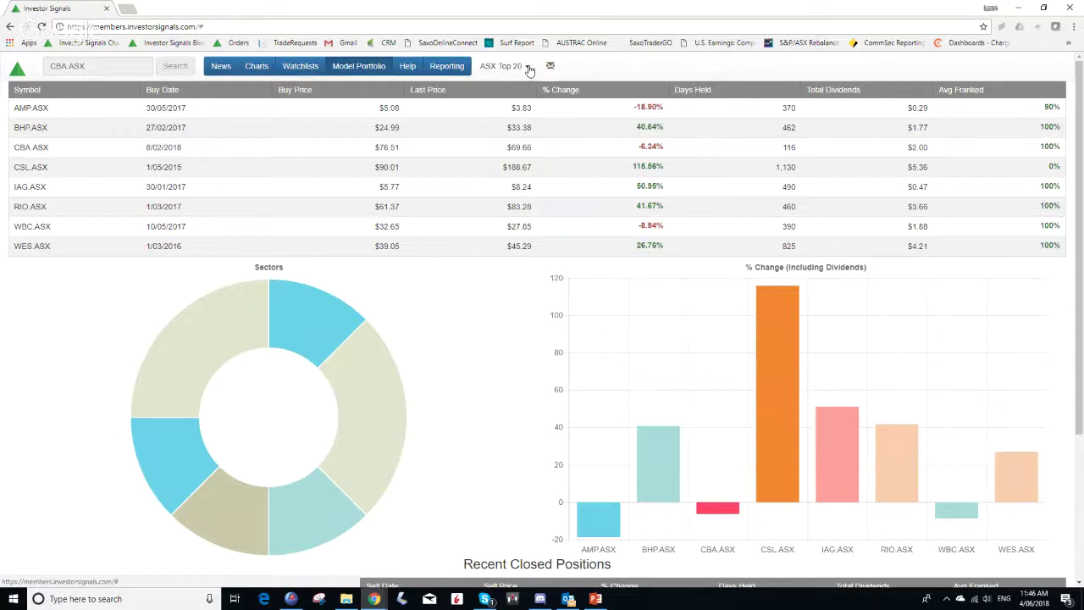
pyautogui.click(526, 68)
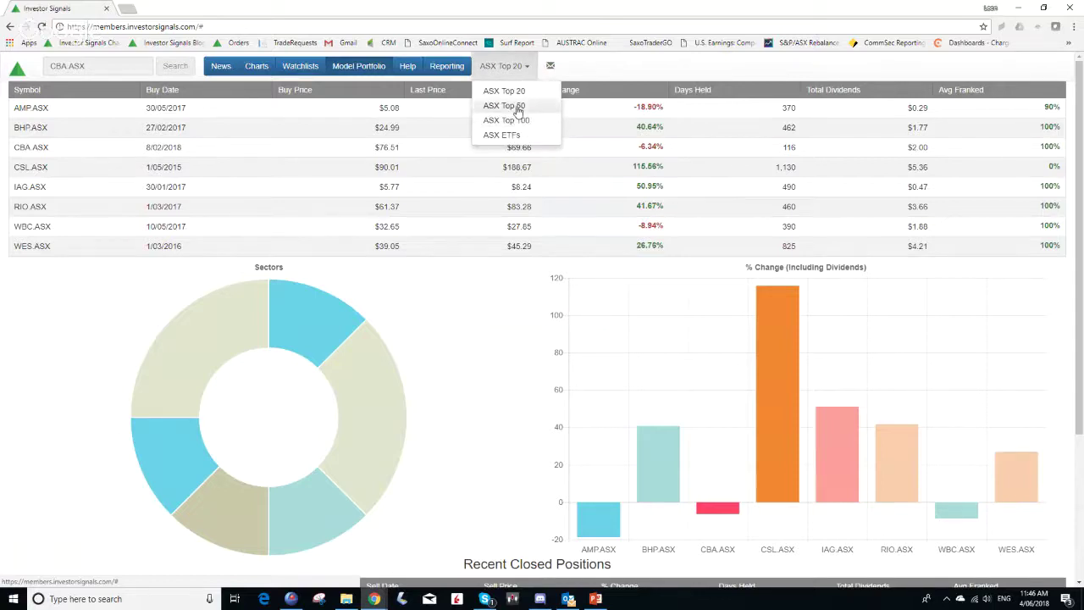
pyautogui.click(518, 93)
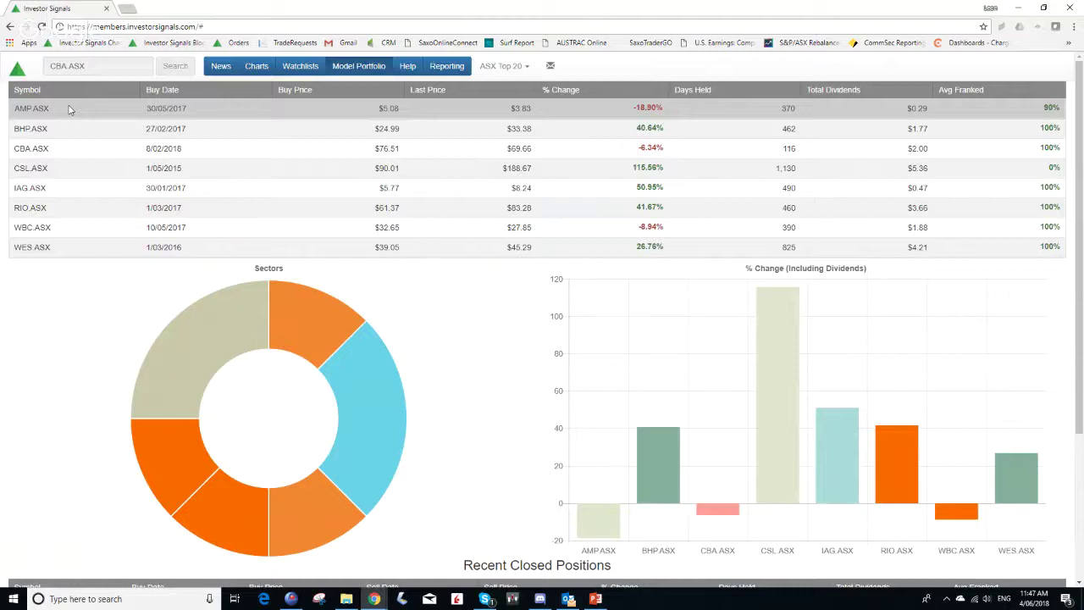
# Step: Examine the Wesfarmers chart's multi-year trading range from the model portfolio, followed by the AMP chart
pyautogui.click(25, 247)
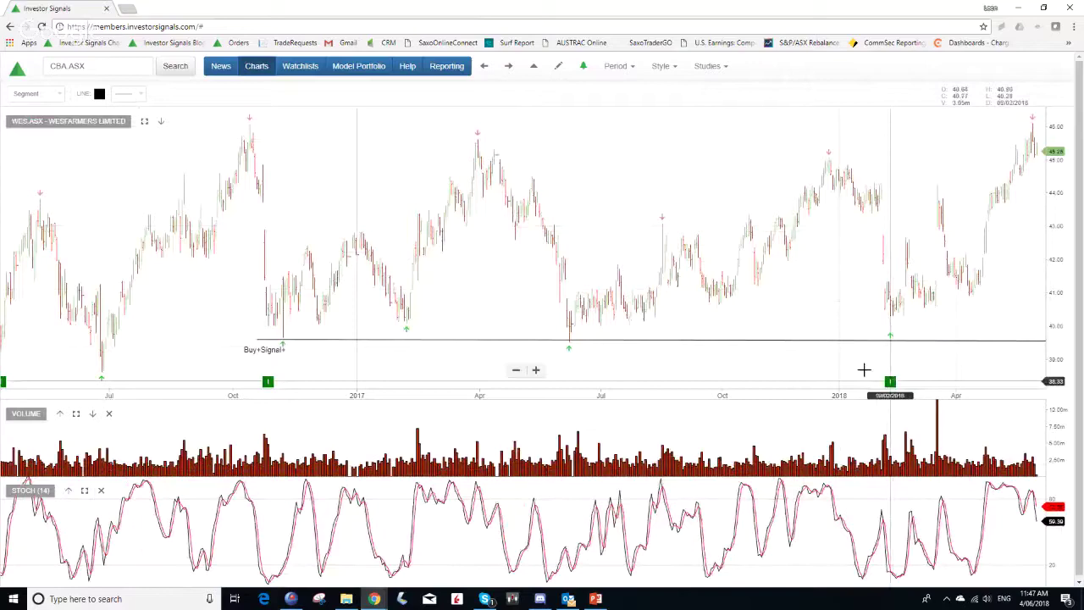
pyautogui.scroll(-3, 800, 341)
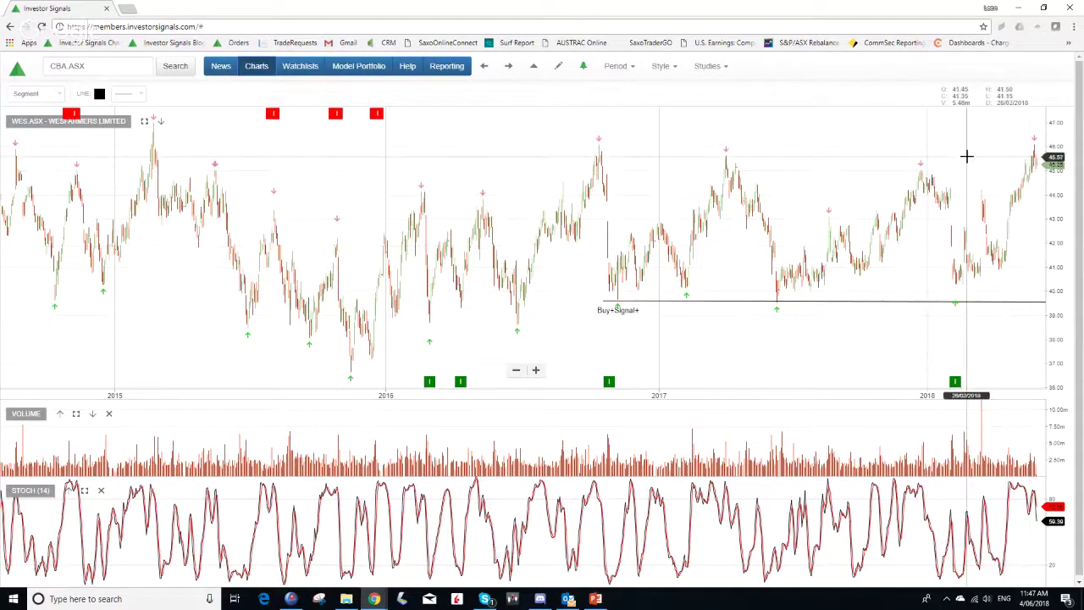
pyautogui.moveTo(968, 153); pyautogui.dragTo(161, 246)
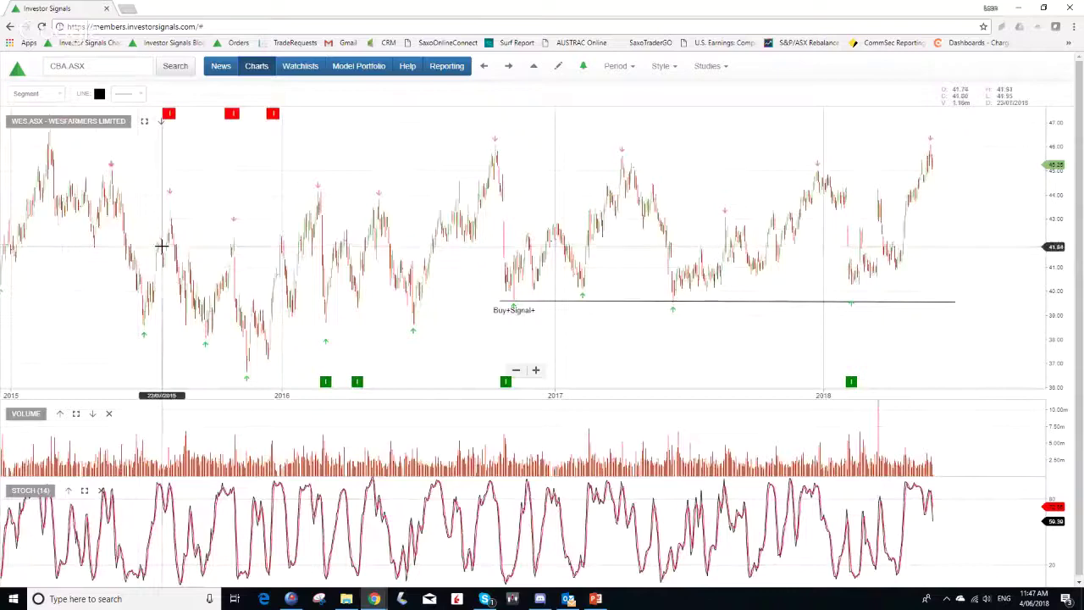
pyautogui.scroll(-3, 162, 244)
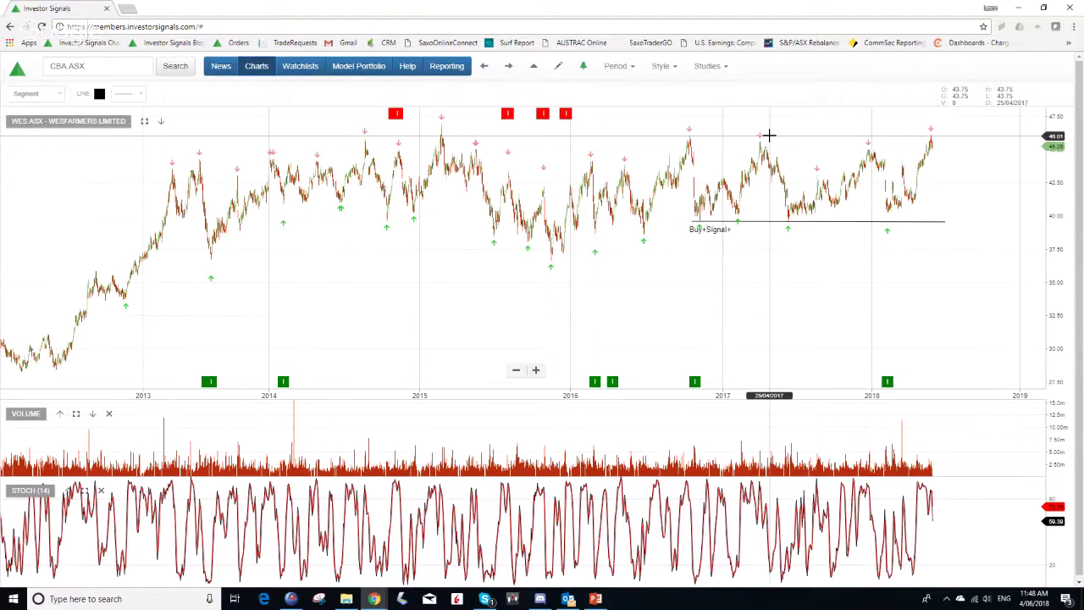
pyautogui.click(508, 68)
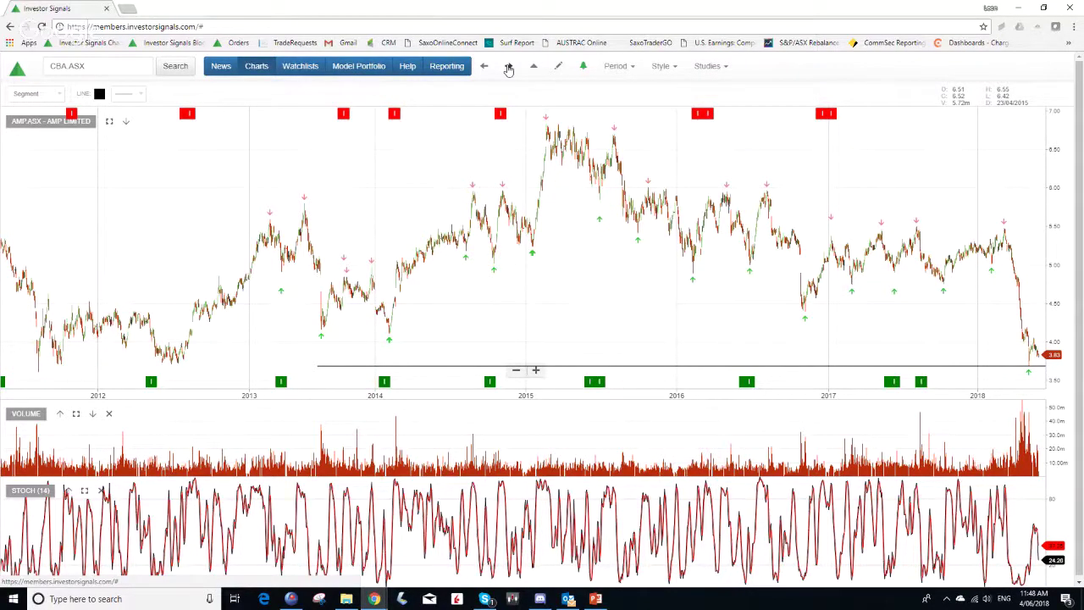
# Step: Review the BHP Billiton chart's recent support lines both close up and across its multi-year history
pyautogui.click(508, 69)
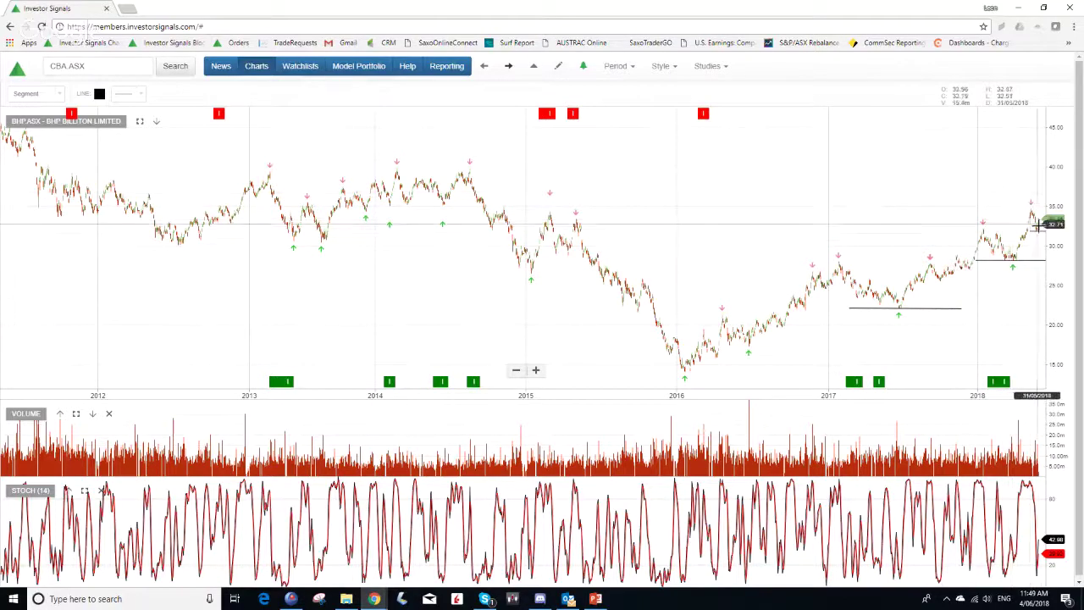
pyautogui.scroll(3, 1026, 247)
pyautogui.scroll(2, 1025, 247)
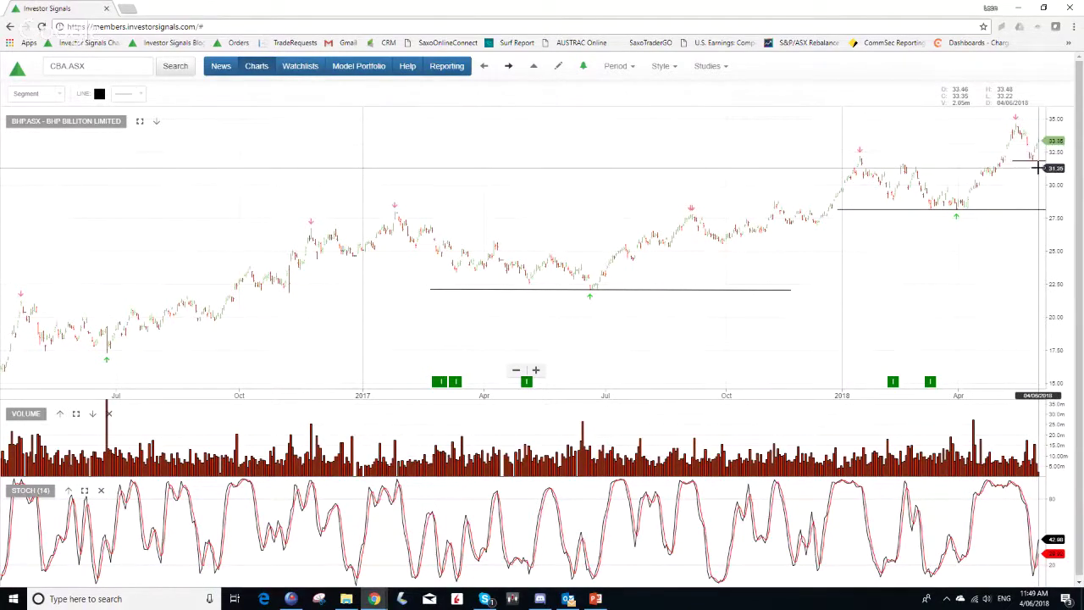
pyautogui.scroll(-5, 491, 124)
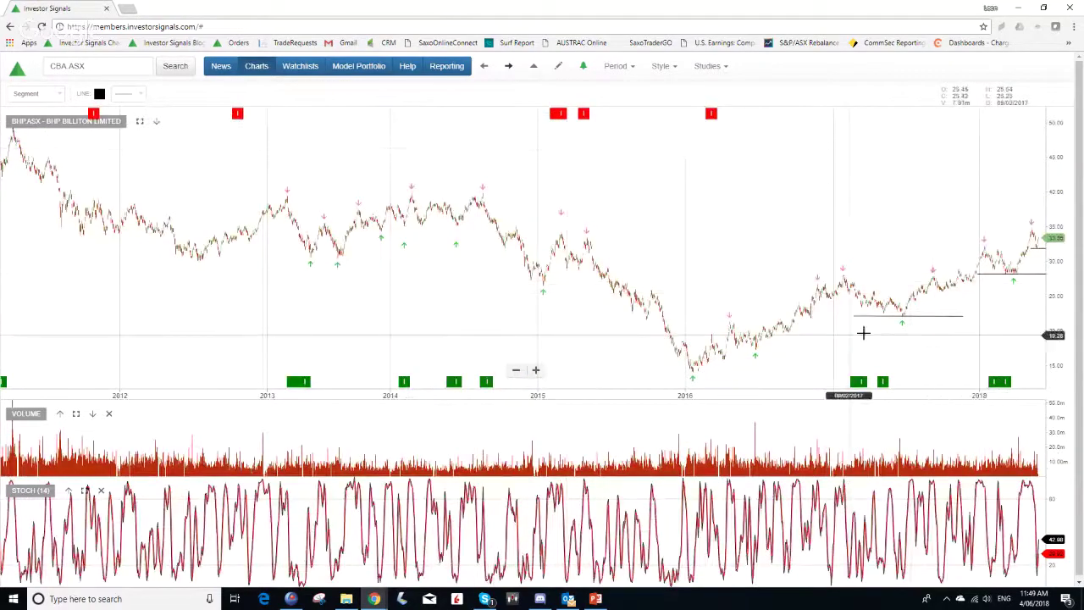
pyautogui.click(976, 273)
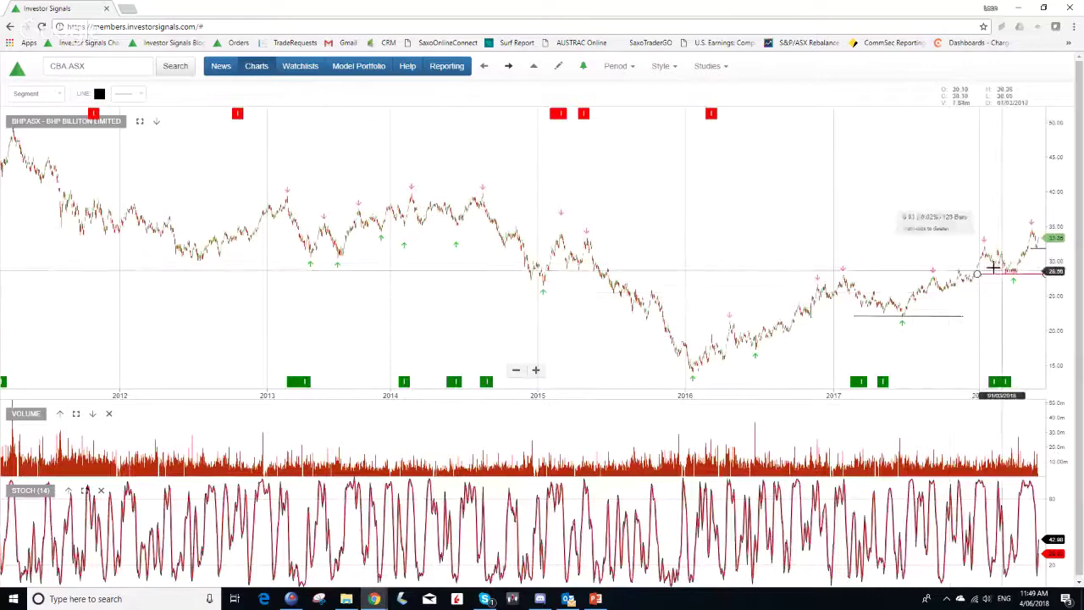
pyautogui.click(1011, 254)
pyautogui.moveTo(928, 218); pyautogui.dragTo(689, 227)
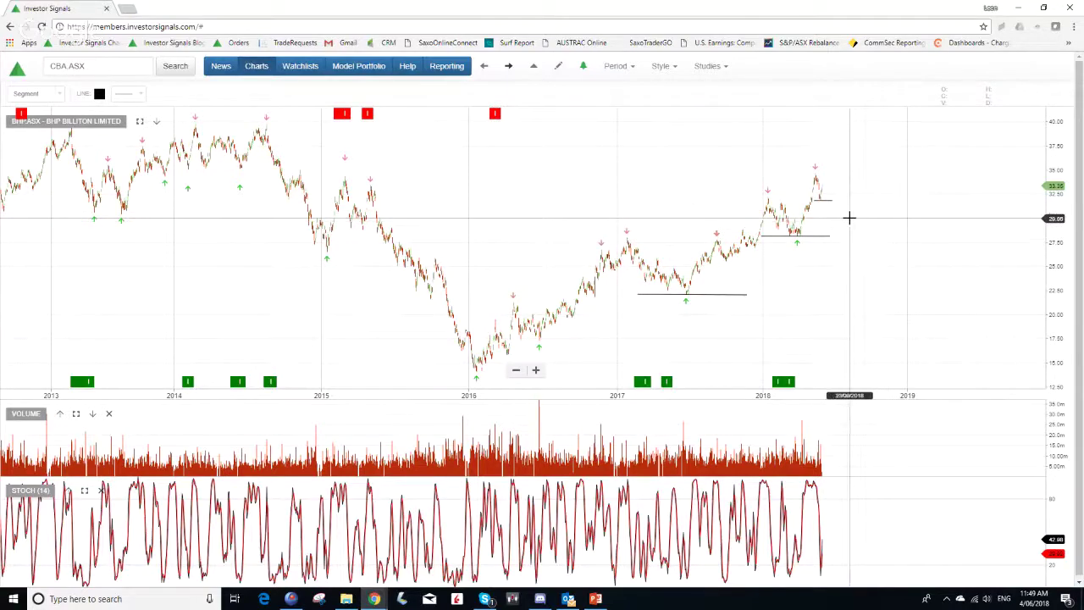
# Step: Step through the Commonwealth Bank chart with its latest support line and the CSL chart, and on to Insurance Australia Group
pyautogui.click(509, 66)
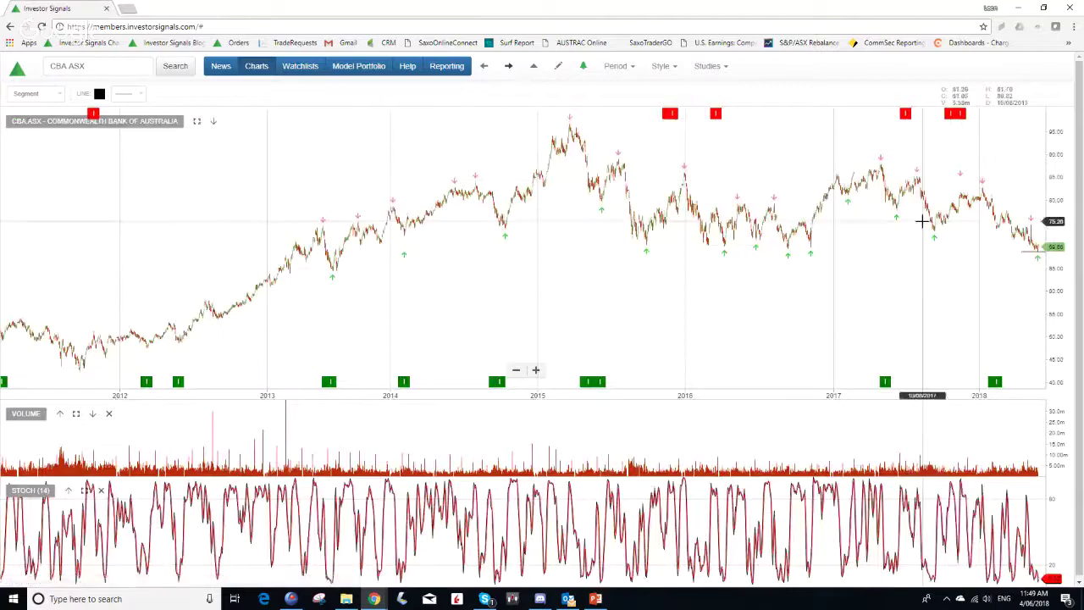
pyautogui.moveTo(921, 221); pyautogui.dragTo(1027, 253)
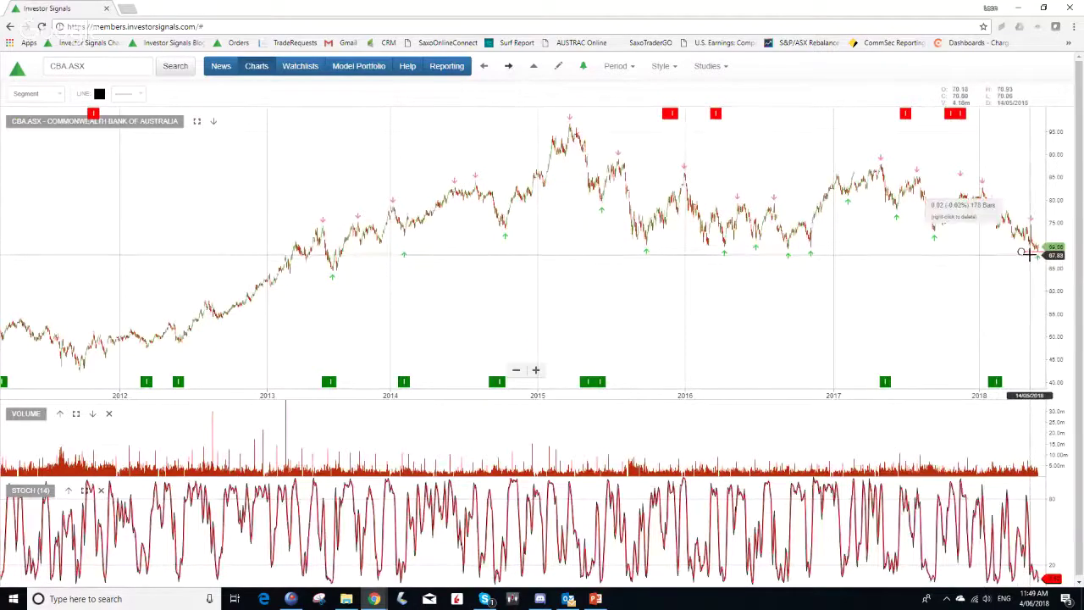
pyautogui.click(509, 66)
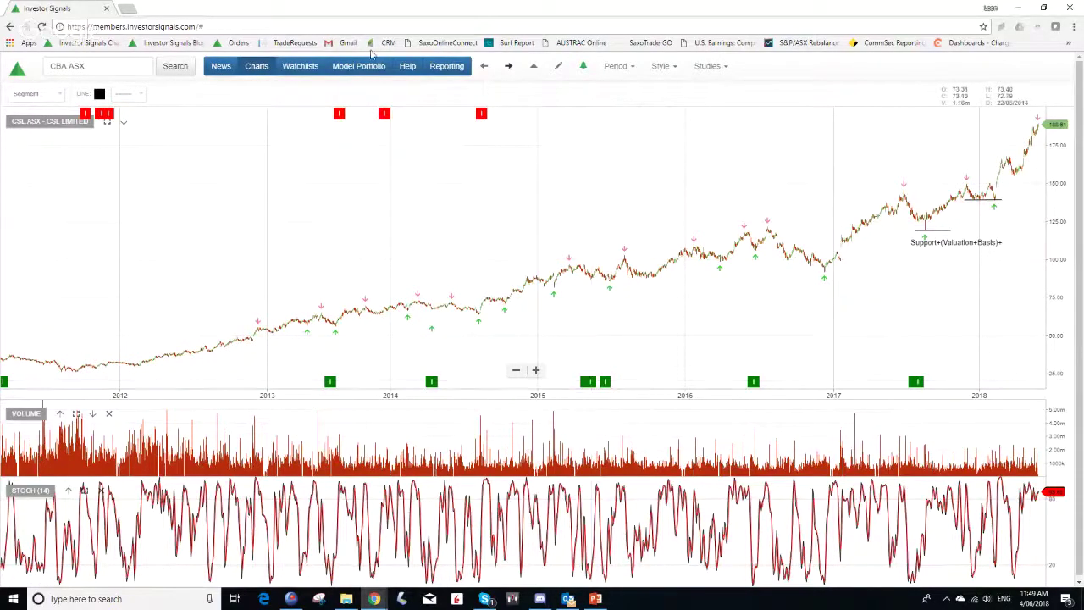
pyautogui.click(508, 66)
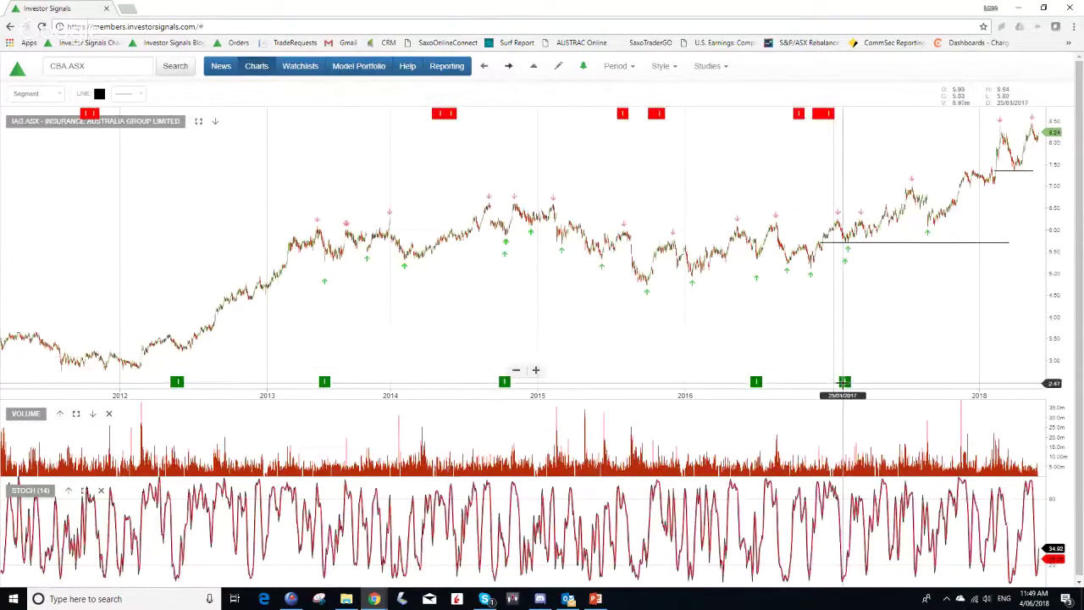
# Step: Examine the long support line on the Insurance Australia Group chart, and continue through Rio Tinto to the AMP chart
pyautogui.click(845, 242)
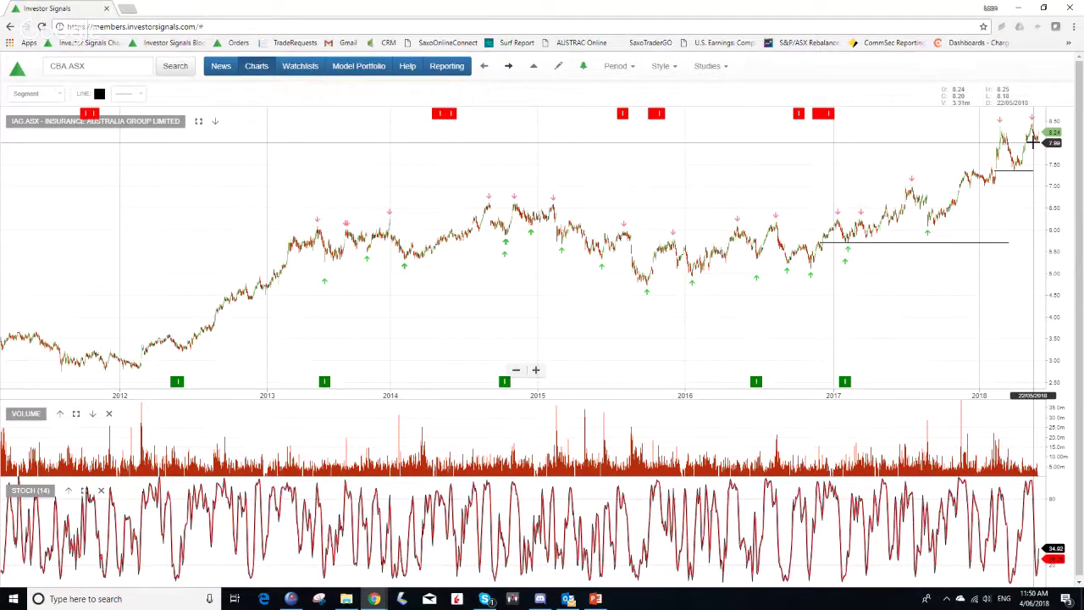
pyautogui.click(508, 65)
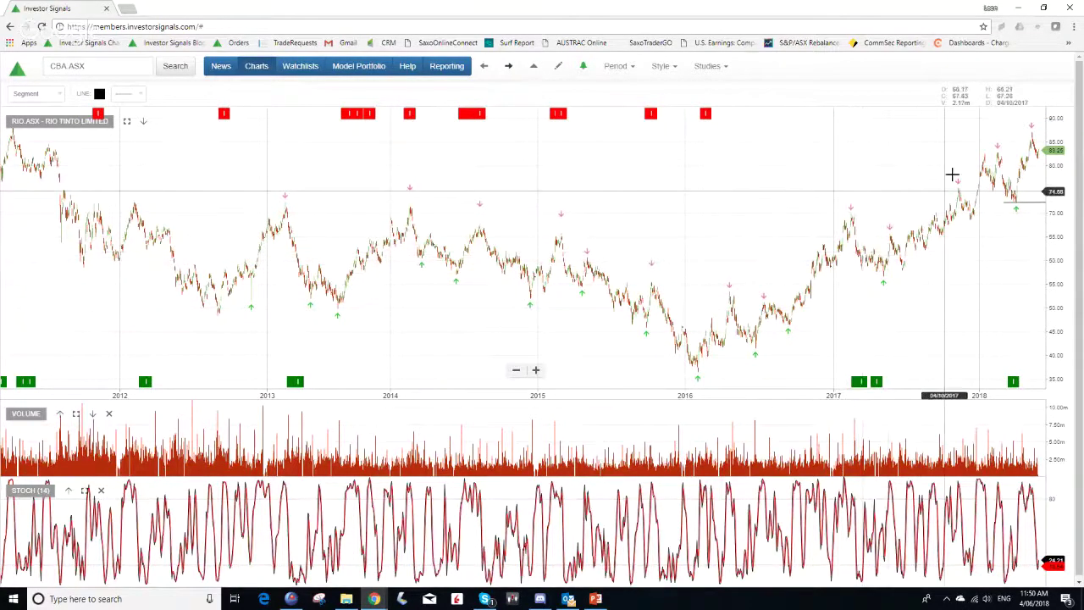
pyautogui.click(509, 68)
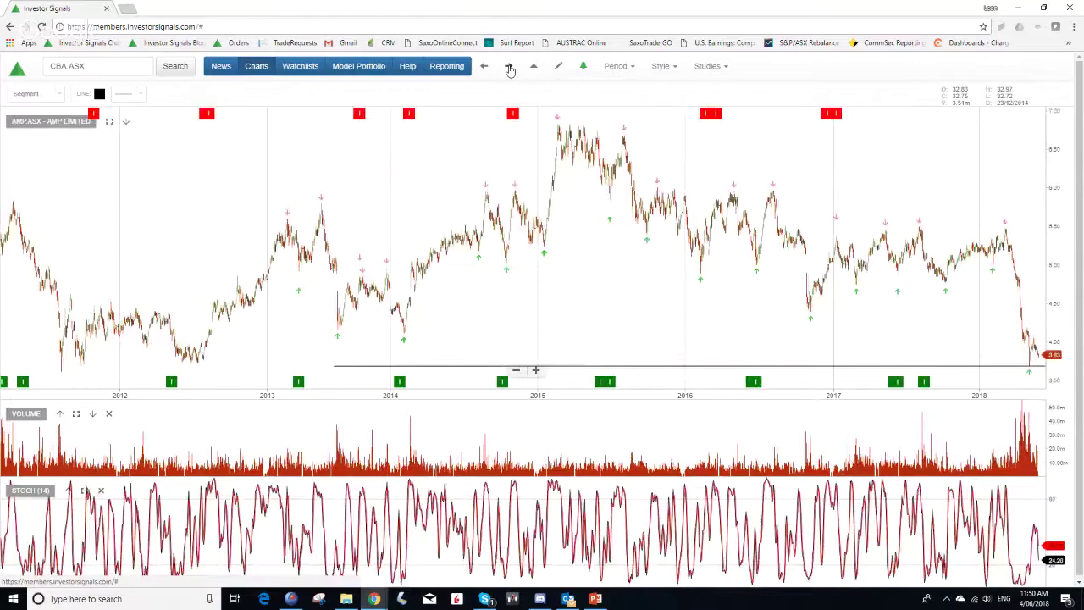
# Step: Check the available watchlists, return to the ASX Top 20 model portfolio and sort its holdings by % Change in descending order
pyautogui.click(309, 70)
pyautogui.click(535, 72)
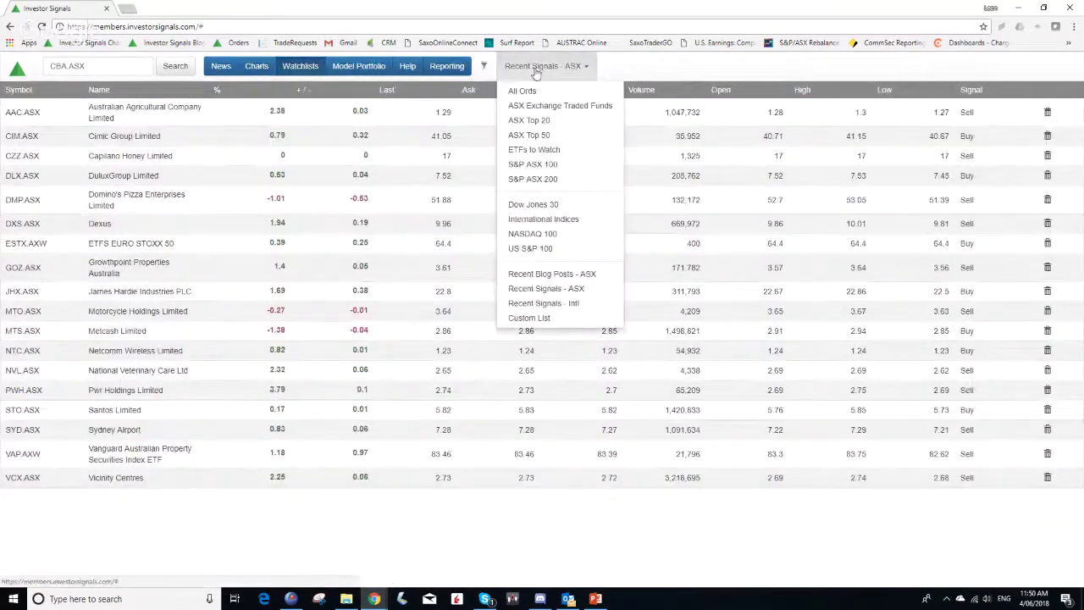
pyautogui.click(366, 68)
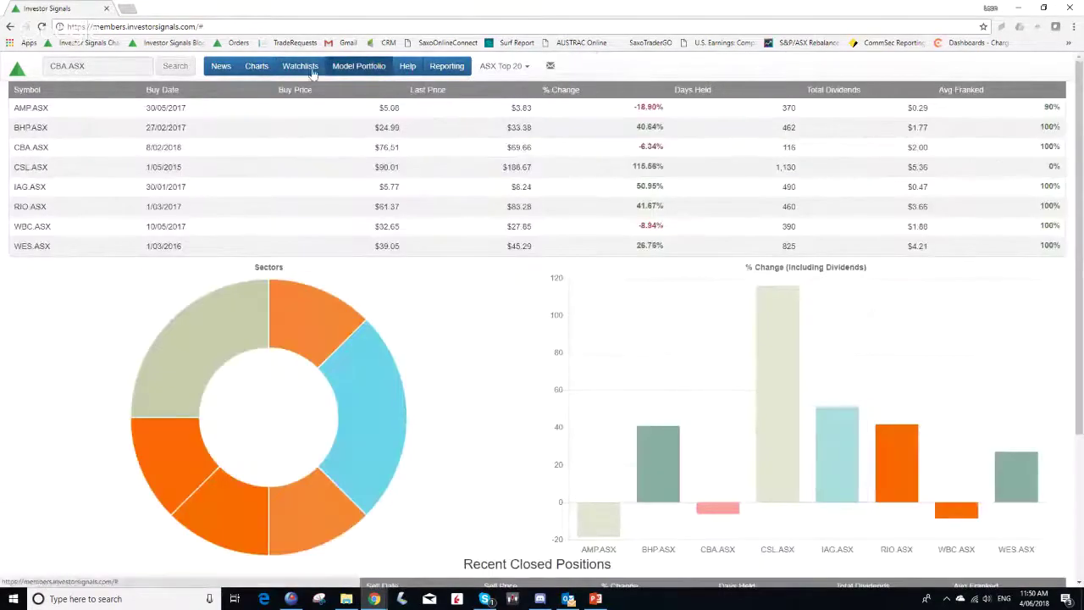
pyautogui.click(573, 90)
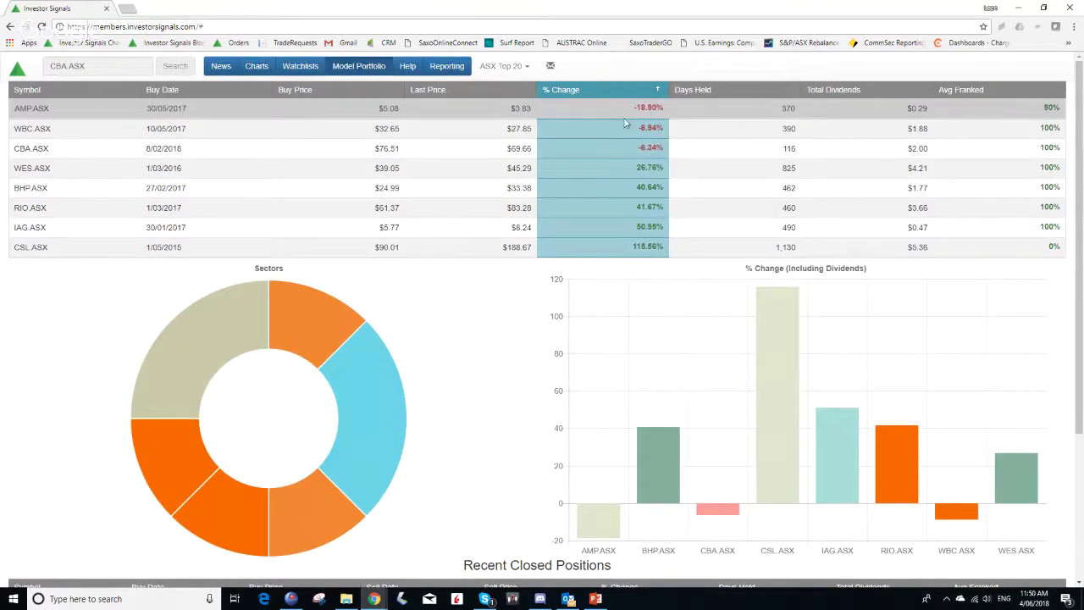
pyautogui.click(571, 88)
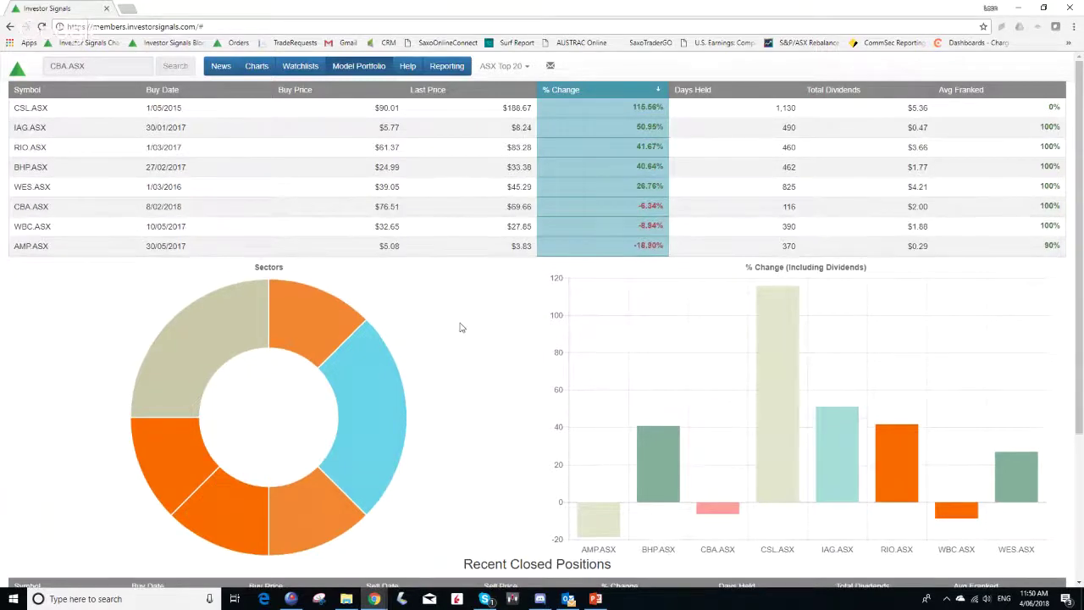
# Step: Review the ASX Top 20 portfolio's sector and performance charts, its recent closed positions and the e-mail alert option
pyautogui.scroll(-2, 462, 328)
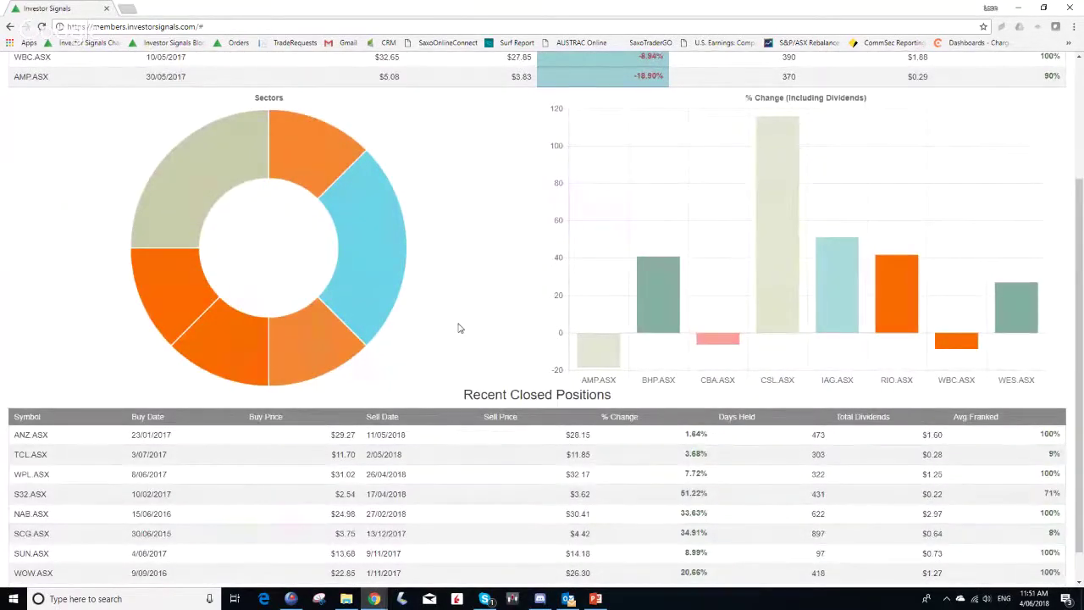
pyautogui.scroll(-1, 459, 327)
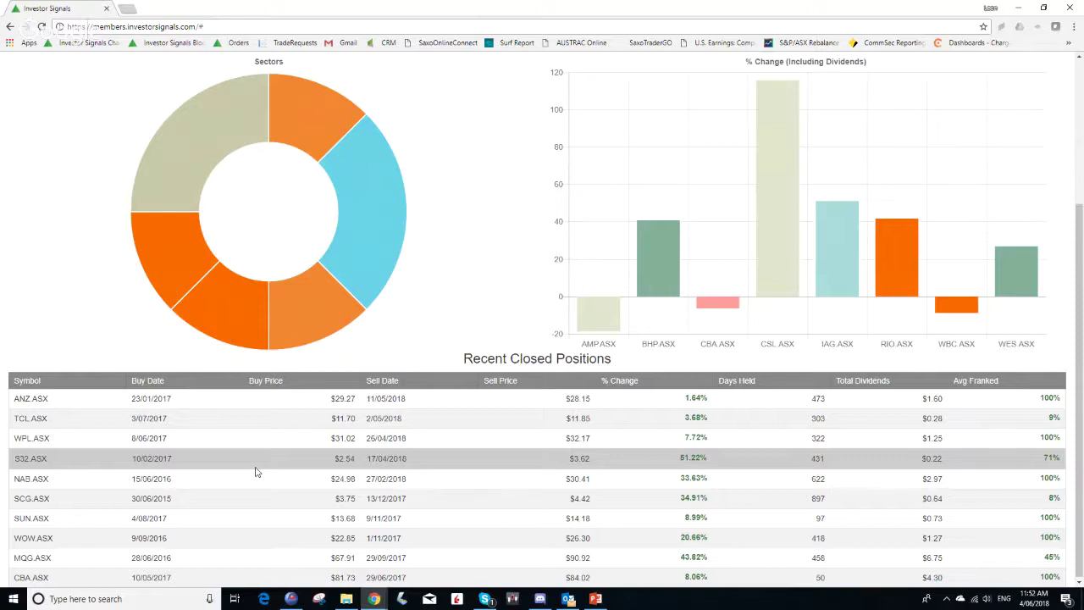
pyautogui.scroll(3, 258, 469)
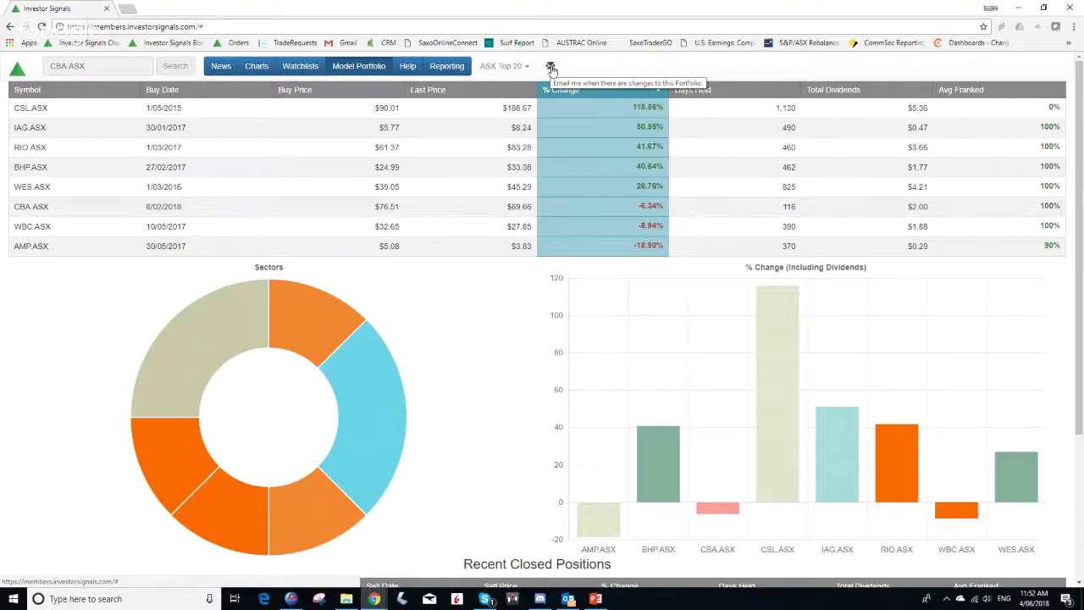
pyautogui.scroll(-1, 466, 385)
pyautogui.scroll(-2, 464, 389)
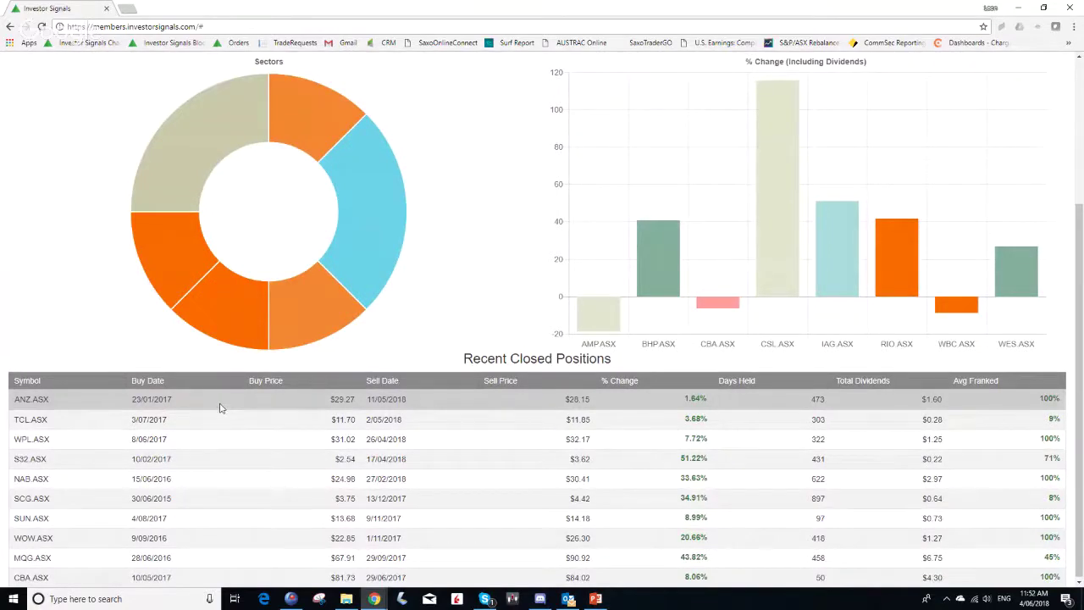
pyautogui.scroll(2, 220, 407)
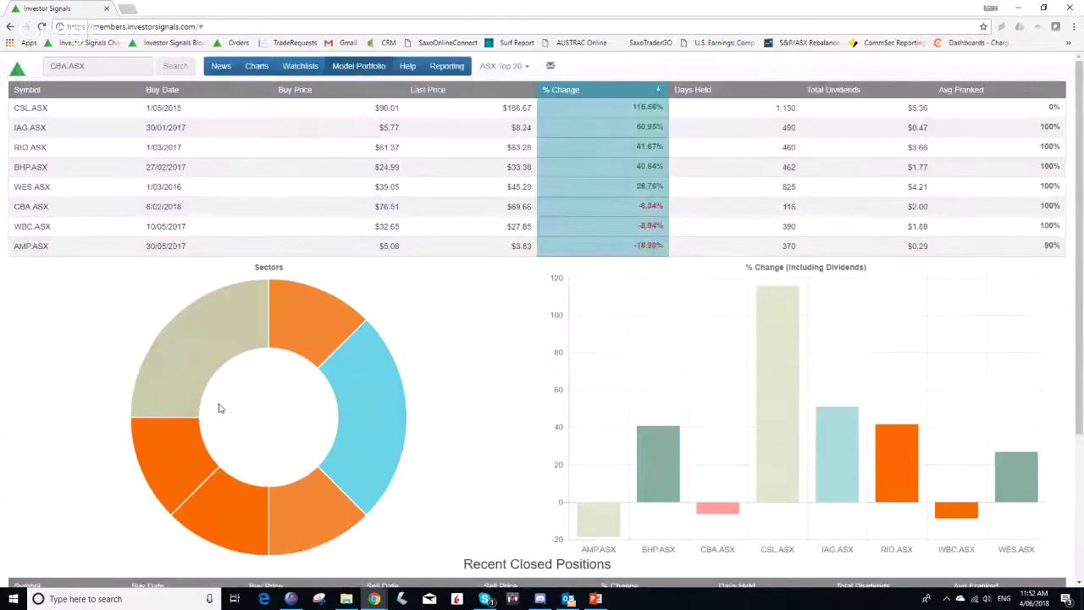
# Step: Switch to the ASX Top 50 model portfolio and examine the support lines on its Aristocrat Leisure chart
pyautogui.click(514, 70)
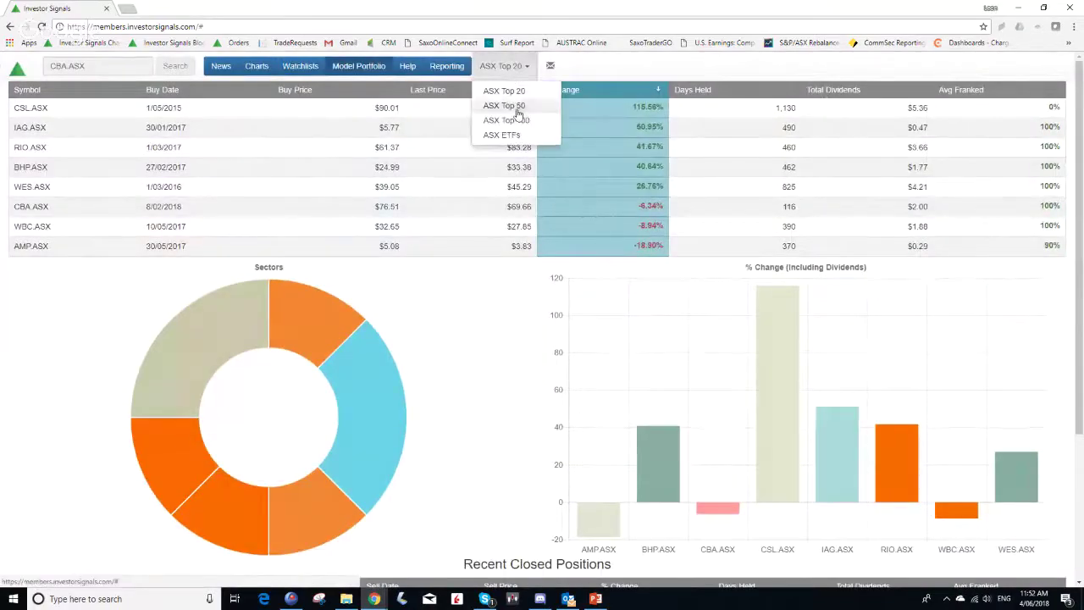
pyautogui.click(505, 105)
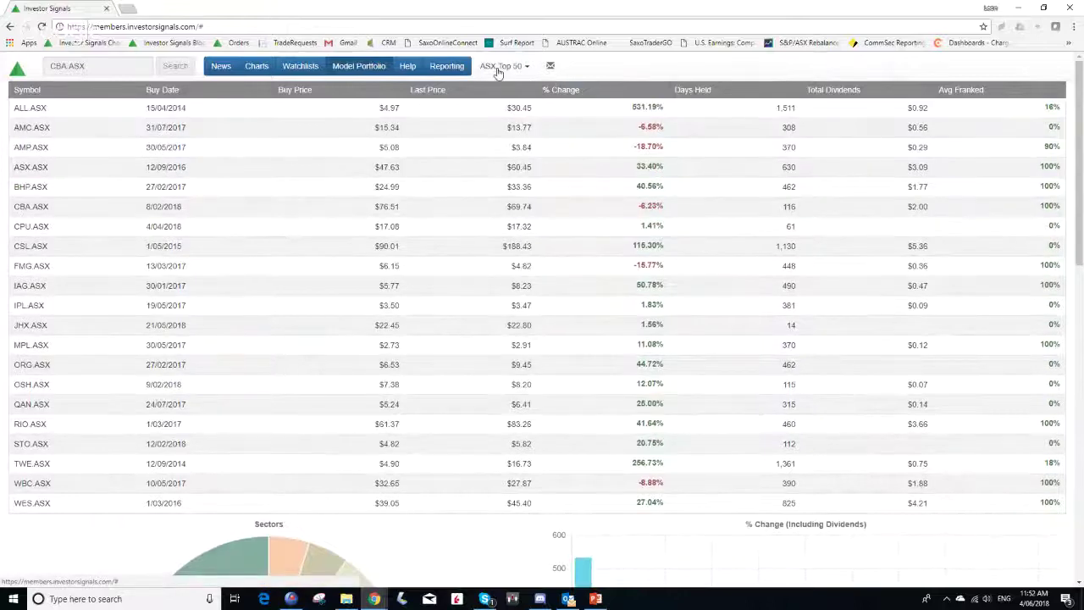
pyautogui.click(24, 111)
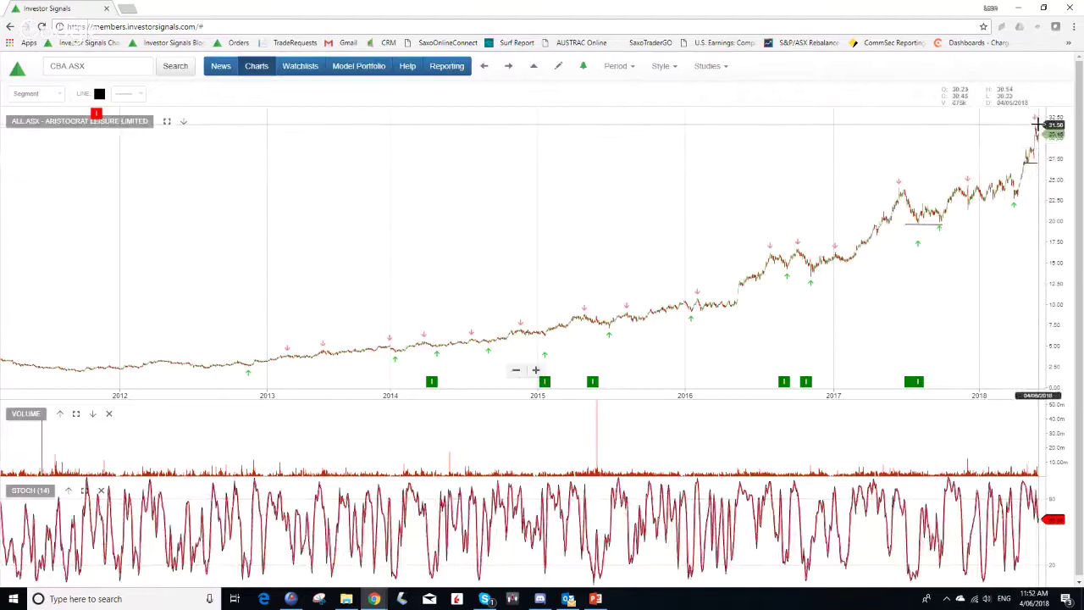
pyautogui.click(1029, 166)
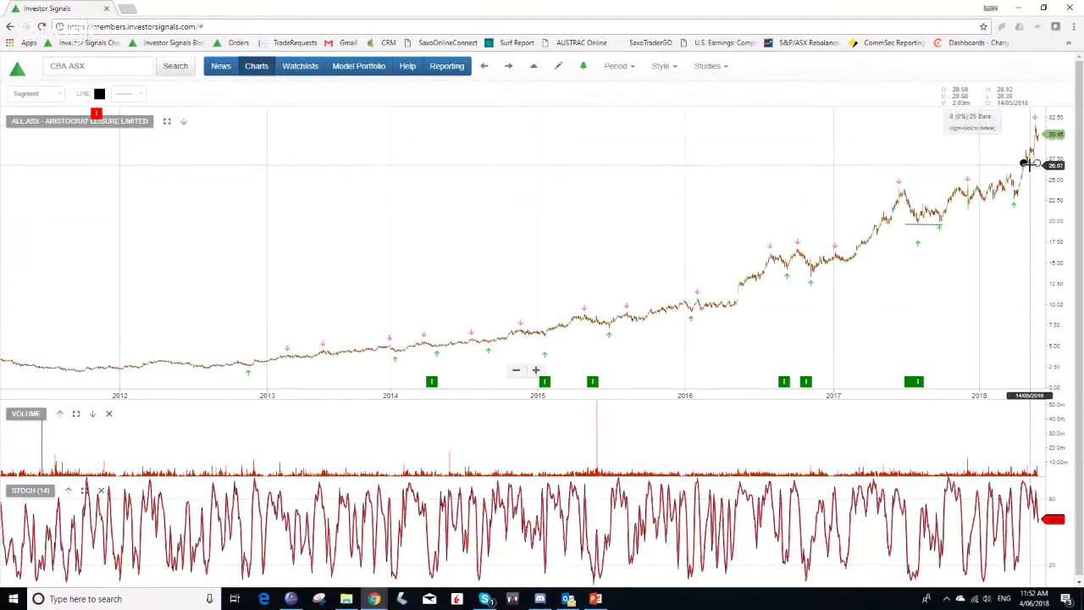
pyautogui.click(1033, 163)
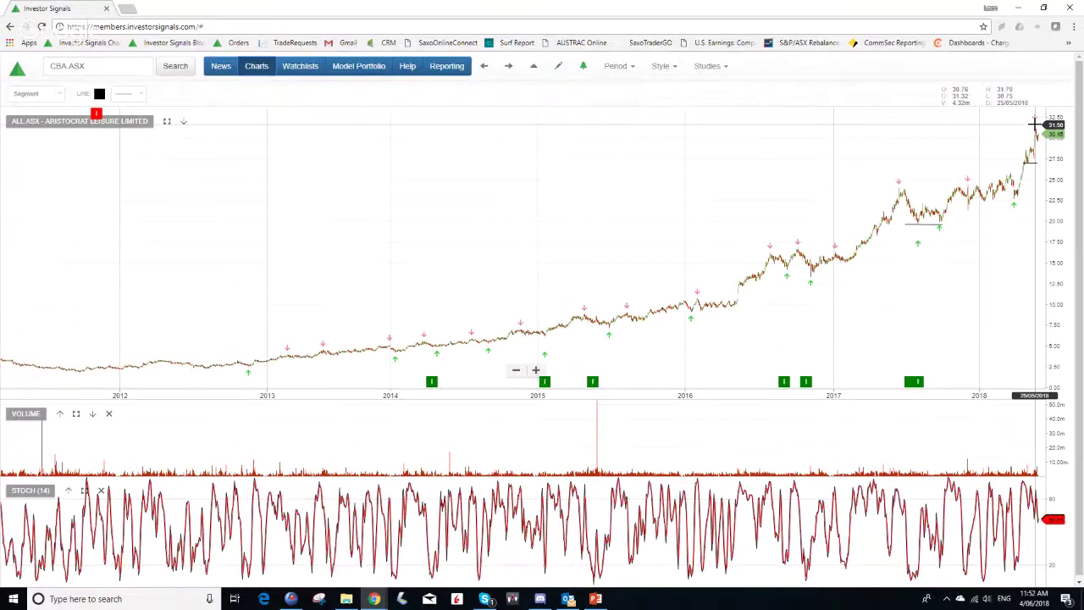
pyautogui.click(941, 225)
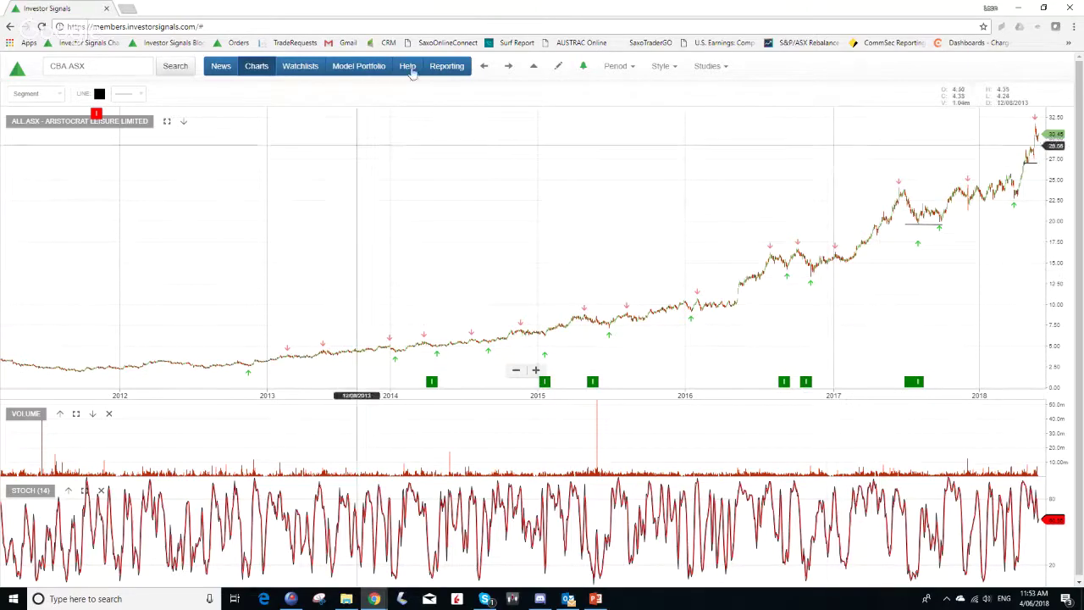
# Step: View the Amcor chart, recheck the ASX Top 50 holdings list, and resume the charts through AMP to ASX Limited
pyautogui.click(509, 67)
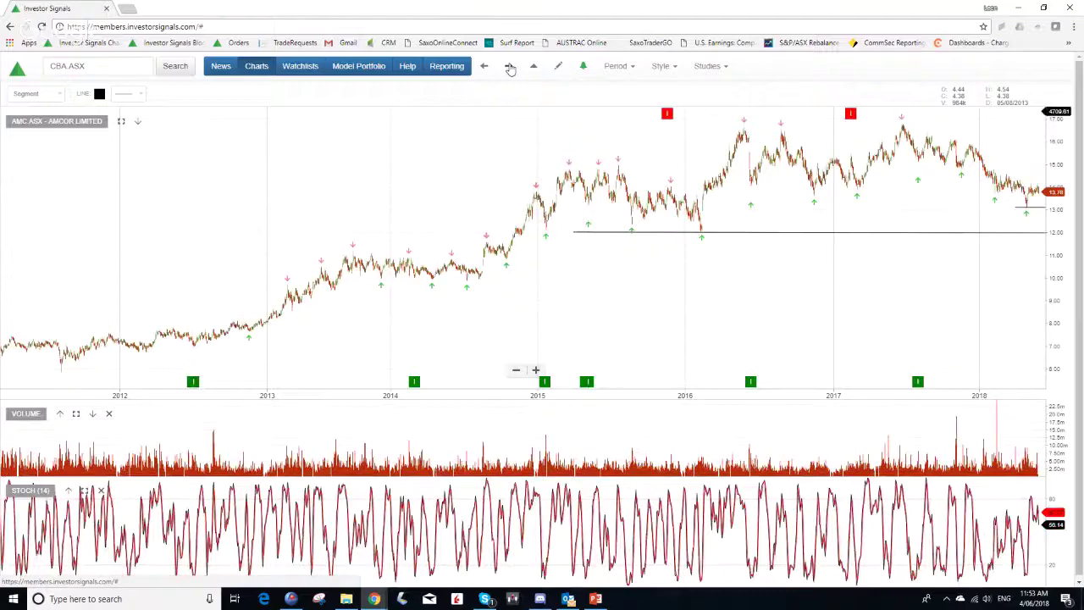
pyautogui.click(341, 71)
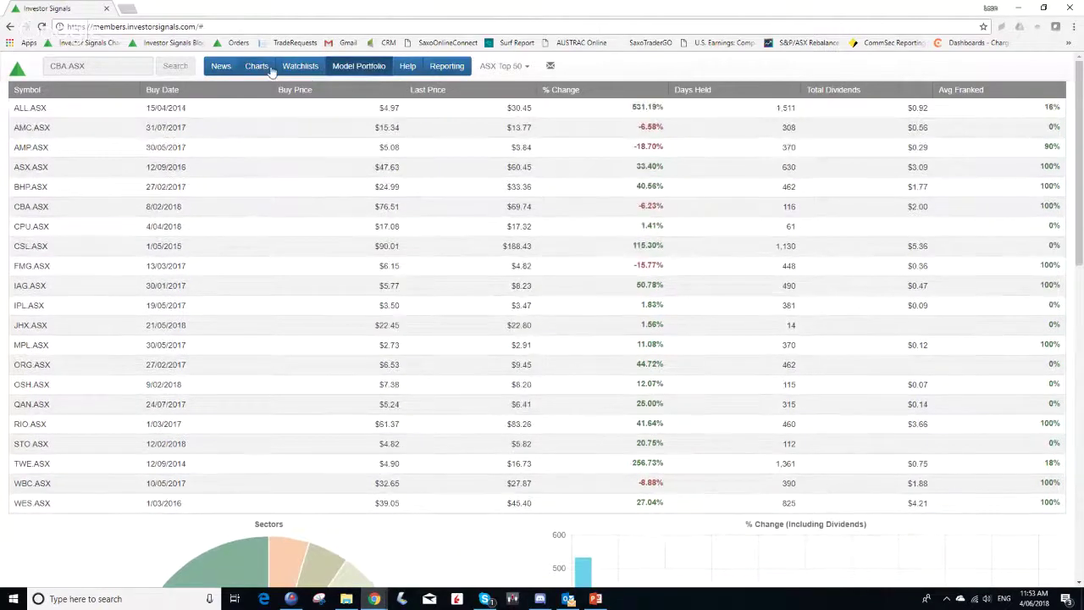
pyautogui.click(268, 71)
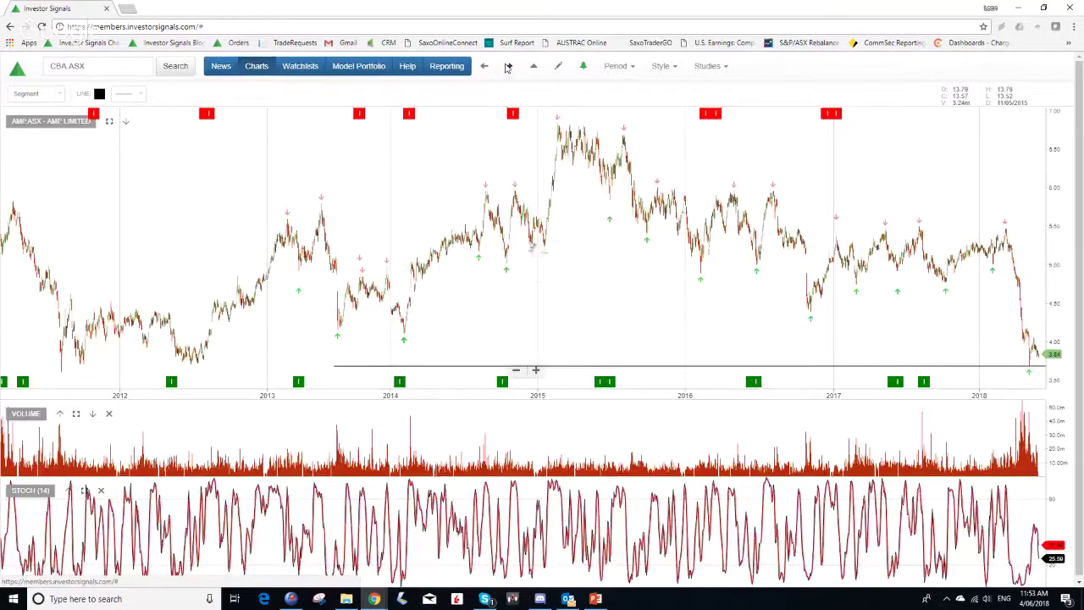
pyautogui.click(507, 66)
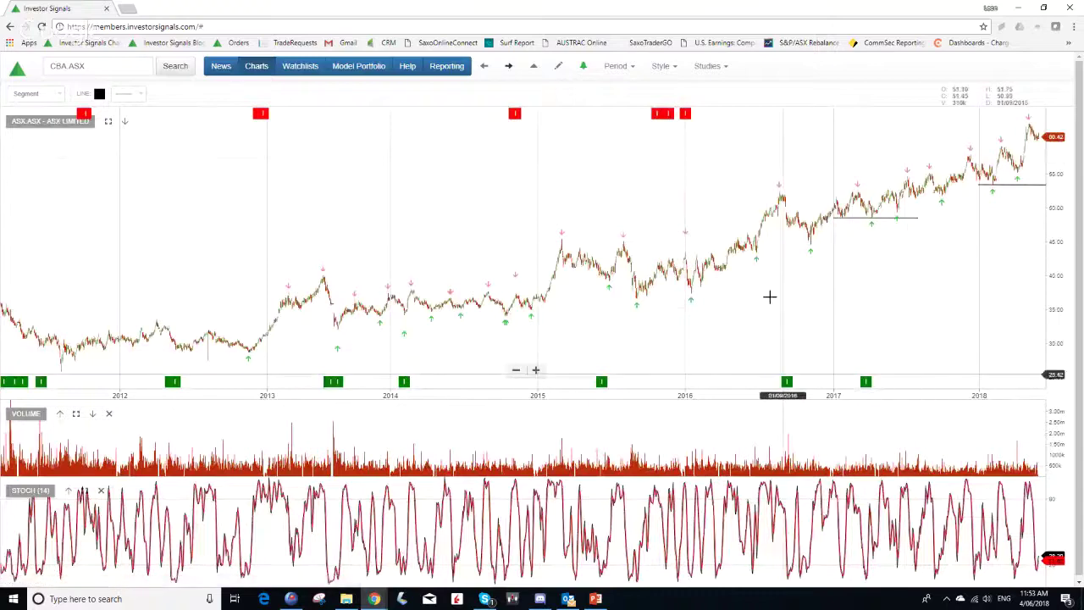
# Step: Step through the BHP Billiton, Commonwealth Bank and Computershare charts, and on to CSL
pyautogui.click(507, 66)
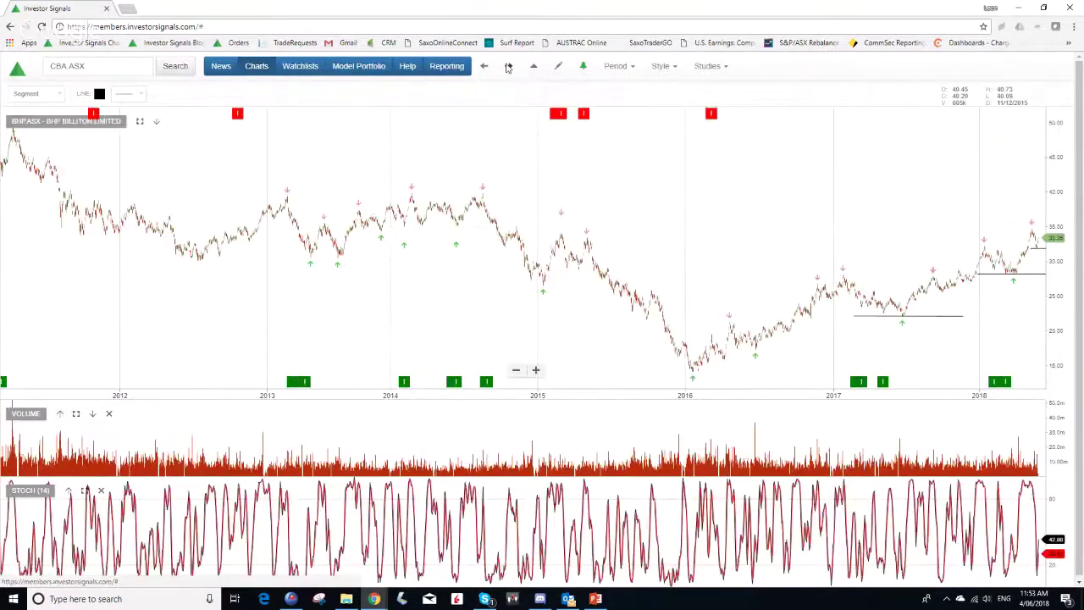
pyautogui.click(507, 67)
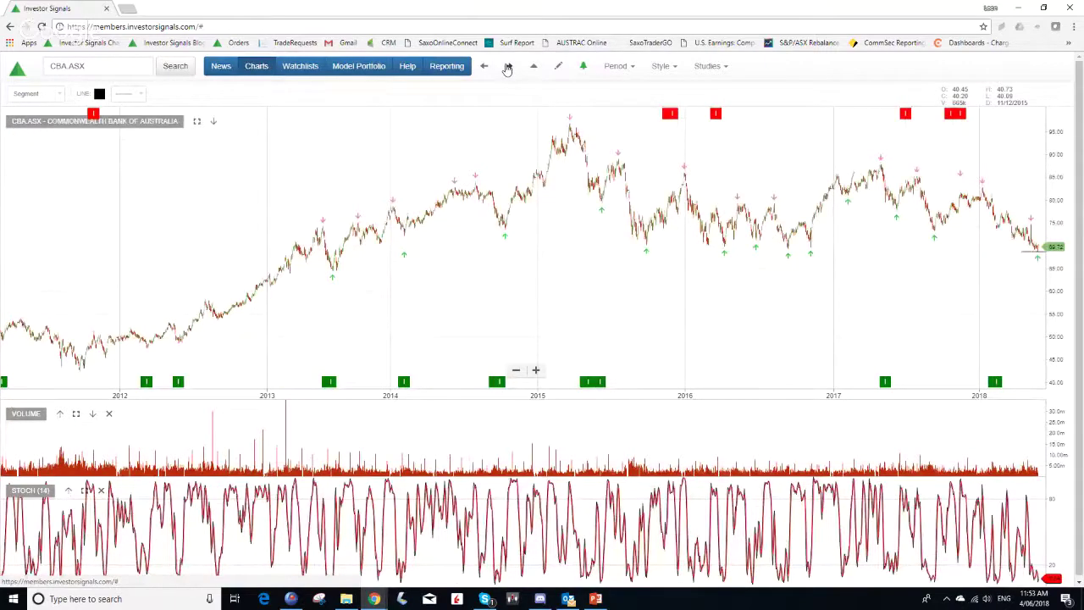
pyautogui.click(507, 67)
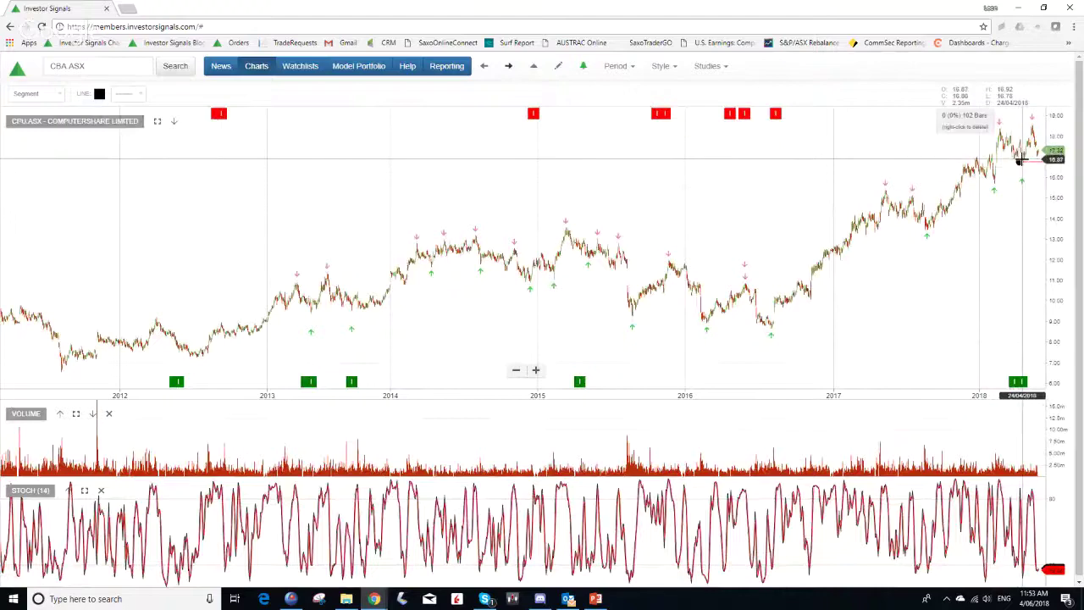
pyautogui.click(508, 67)
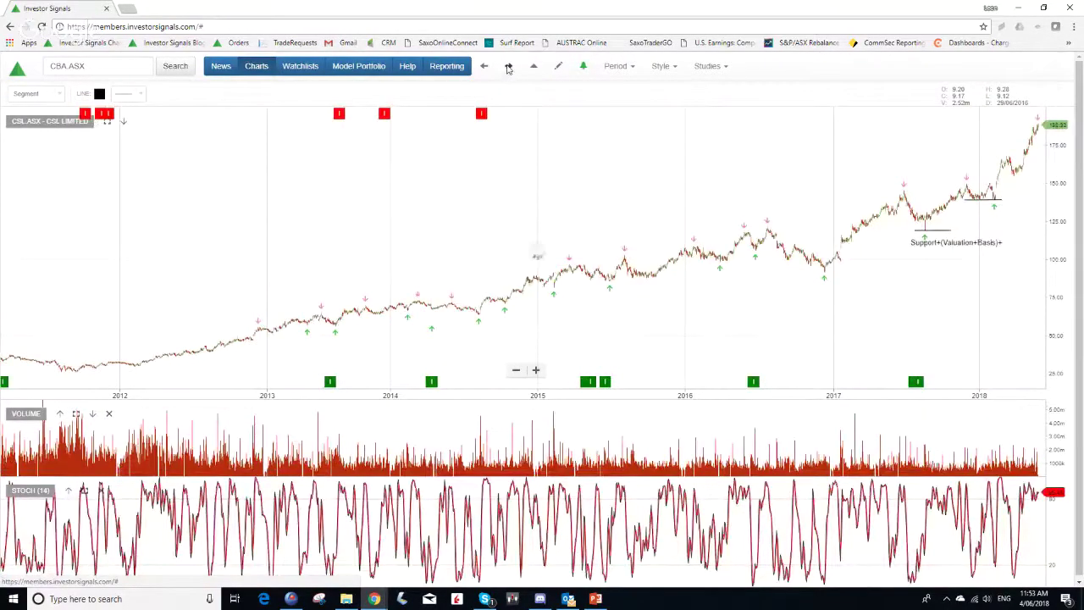
# Step: Step through the Fortescue Metals and Insurance Australia Group charts, and examine the latest support line on the Incitec Pivot chart
pyautogui.click(508, 67)
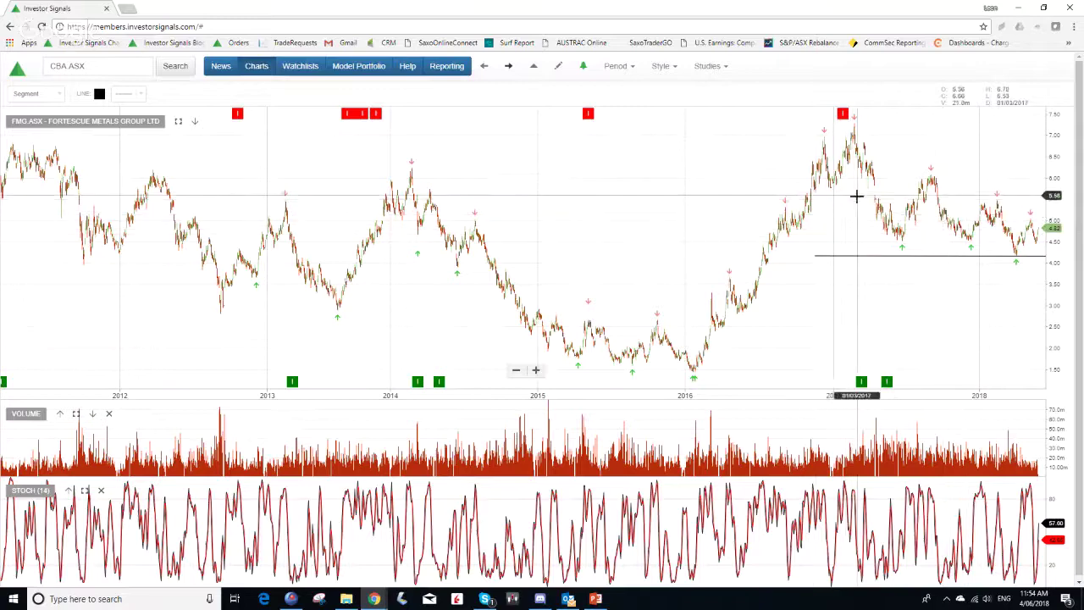
pyautogui.click(508, 67)
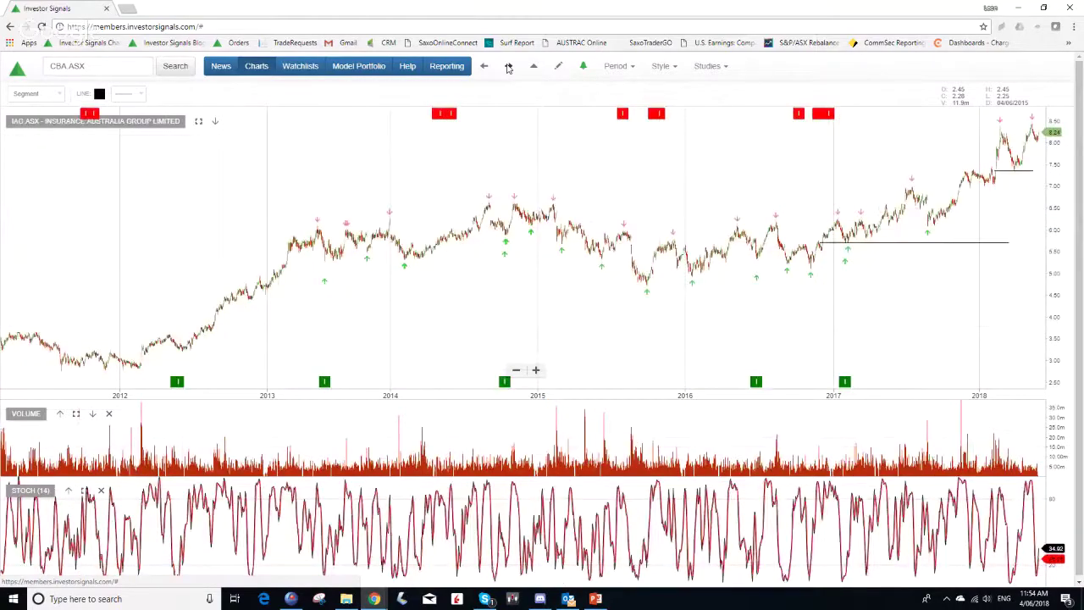
pyautogui.click(508, 68)
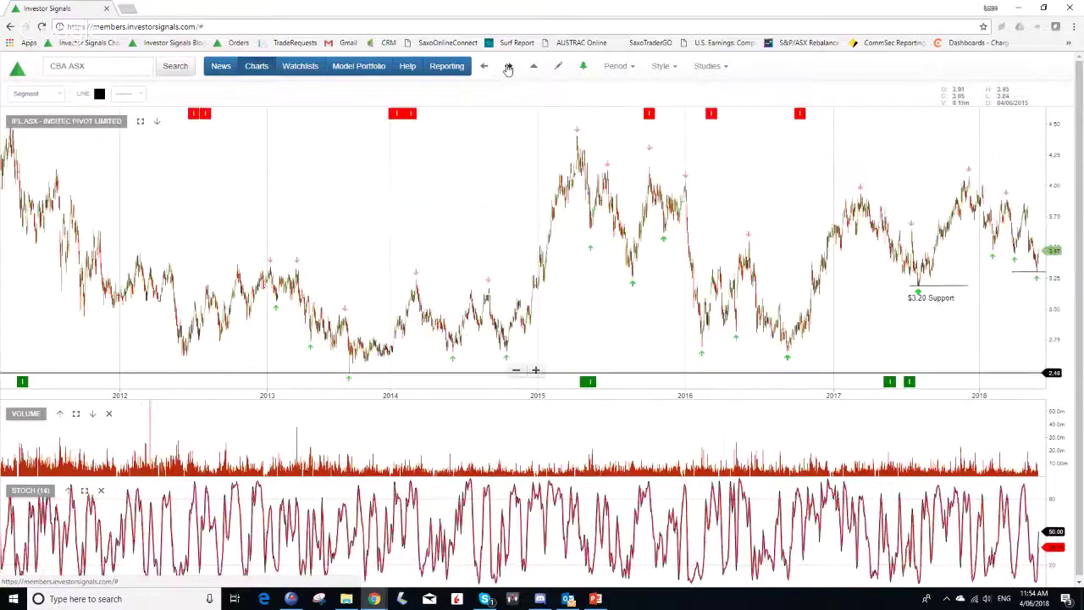
pyautogui.click(1011, 271)
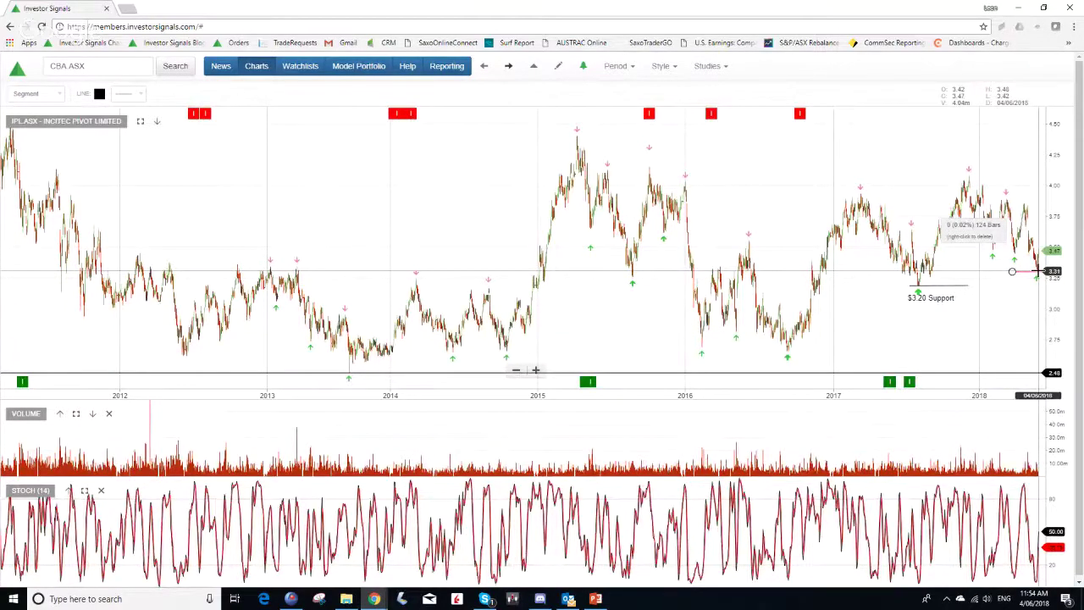
pyautogui.click(1043, 271)
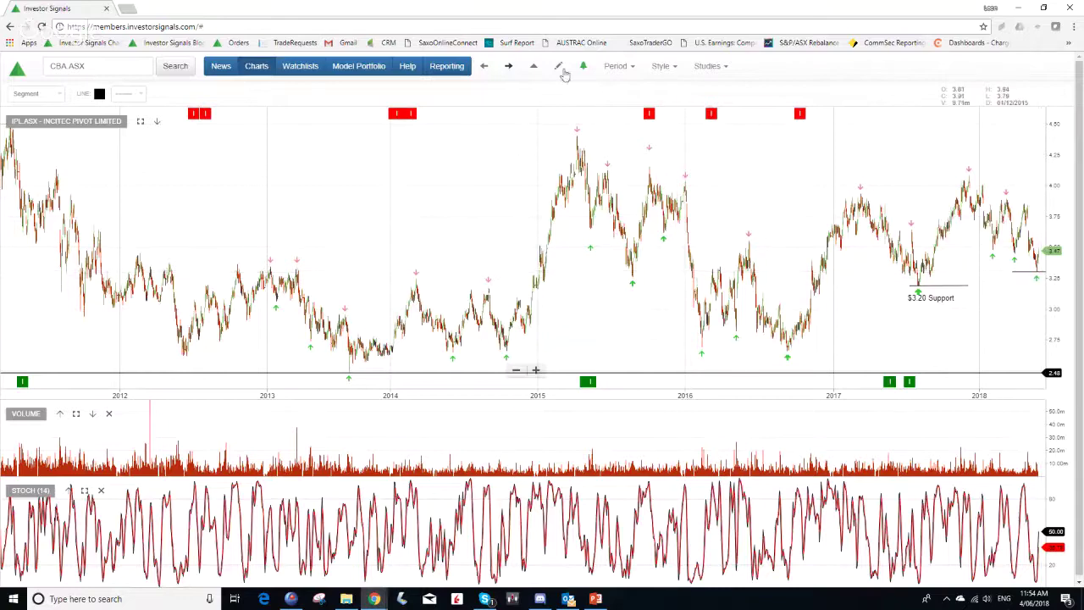
# Step: Step through the James Hardie and Medibank Private charts, and examine the recent price action on the Origin Energy chart
pyautogui.click(508, 67)
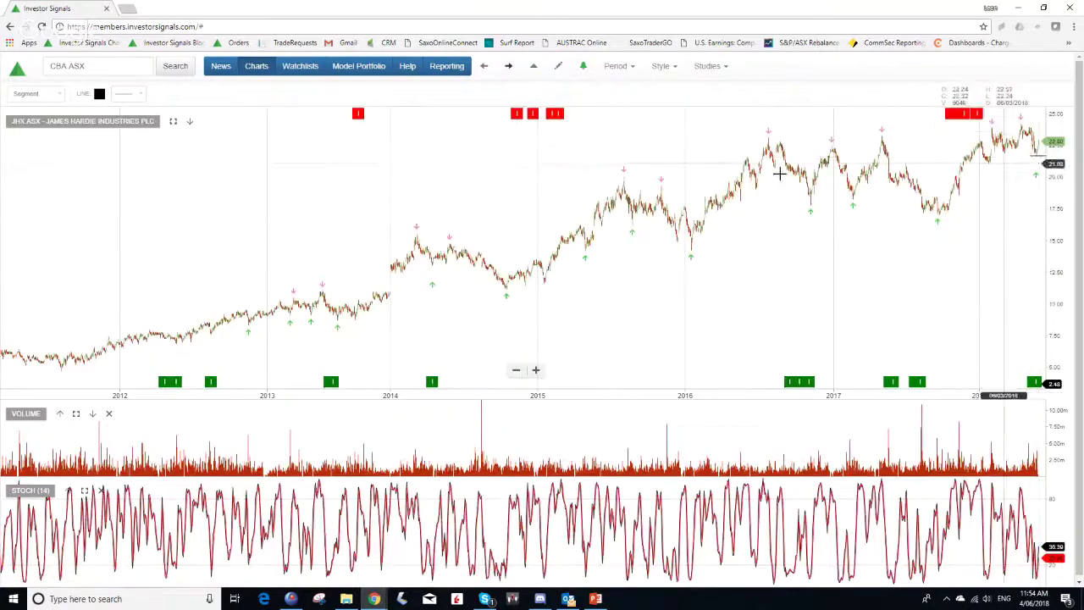
pyautogui.click(508, 67)
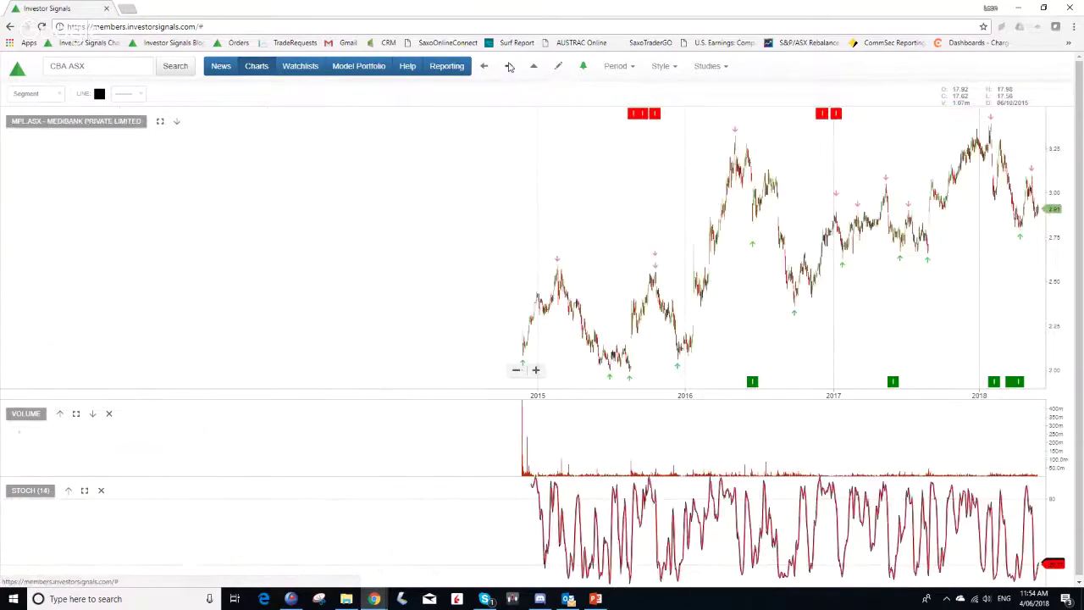
pyautogui.click(507, 67)
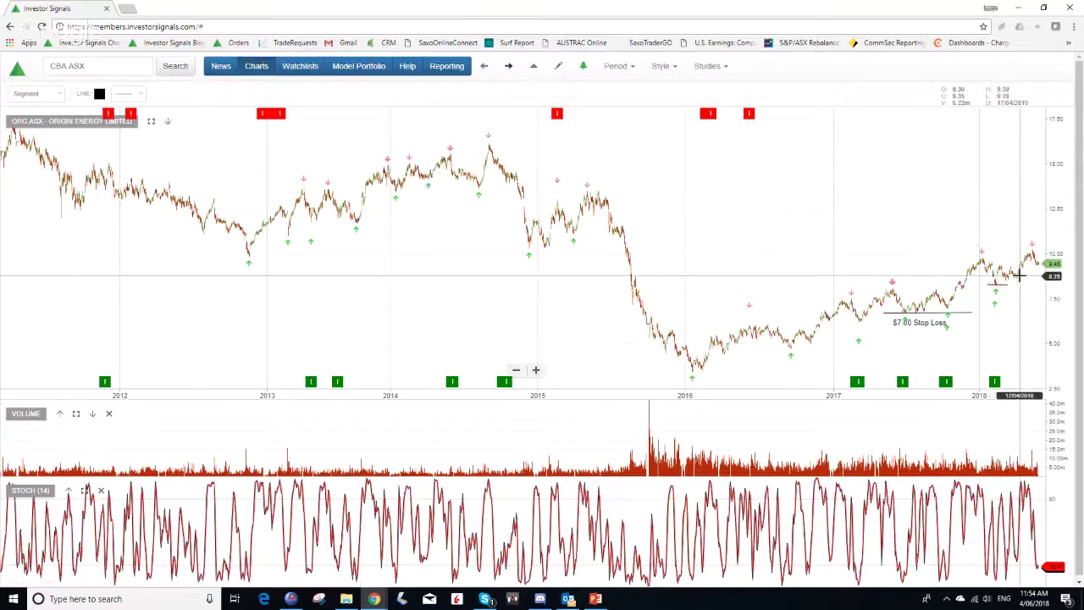
pyautogui.moveTo(1004, 234); pyautogui.dragTo(936, 223)
pyautogui.scroll(5, 935, 223)
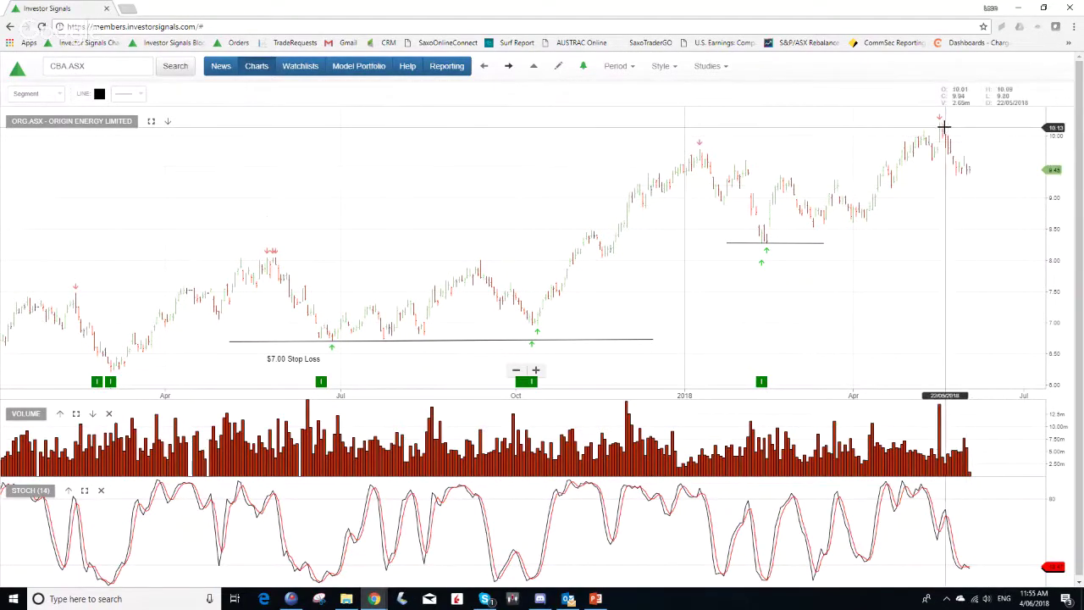
# Step: View the Oil Search chart and examine its latest support line against a longer price history
pyautogui.click(506, 68)
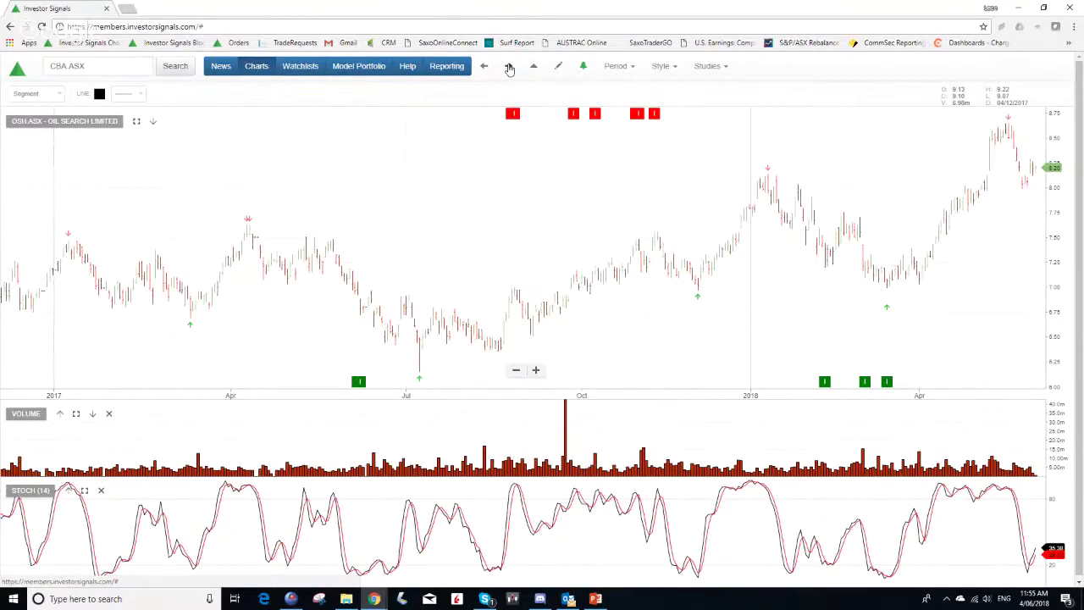
pyautogui.scroll(-3, 598, 220)
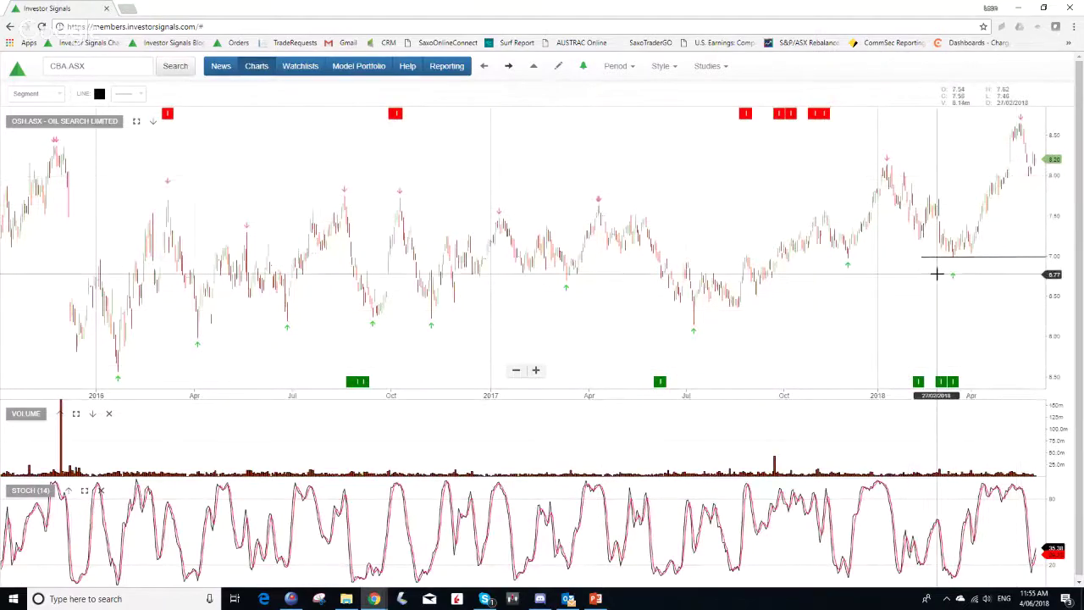
pyautogui.scroll(-3, 936, 273)
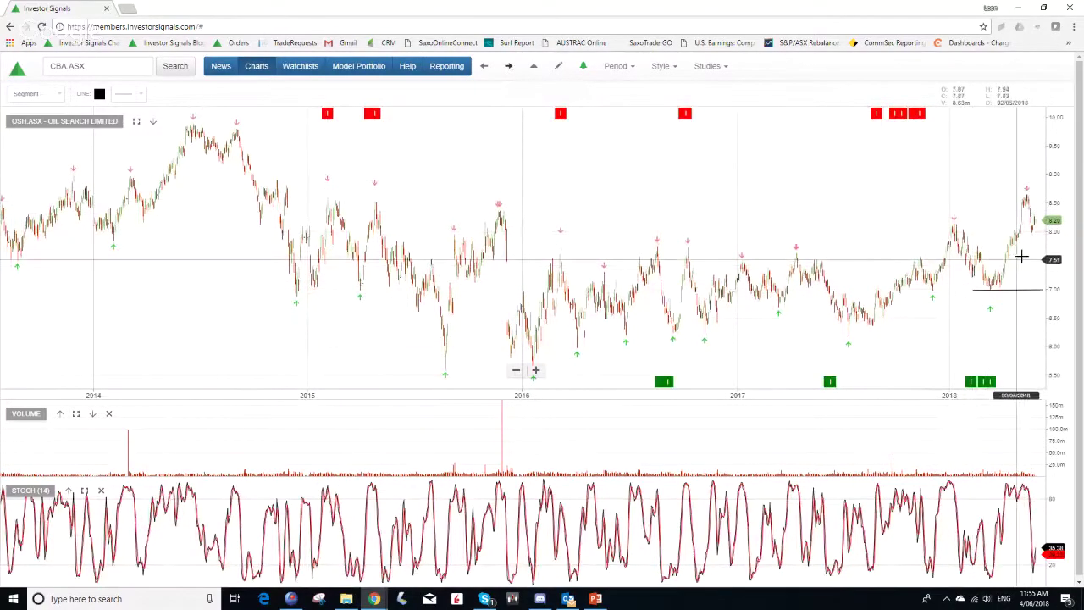
# Step: Step through the Qantas Airways and Rio Tinto charts, and examine the latest support line on the Santos chart
pyautogui.click(507, 67)
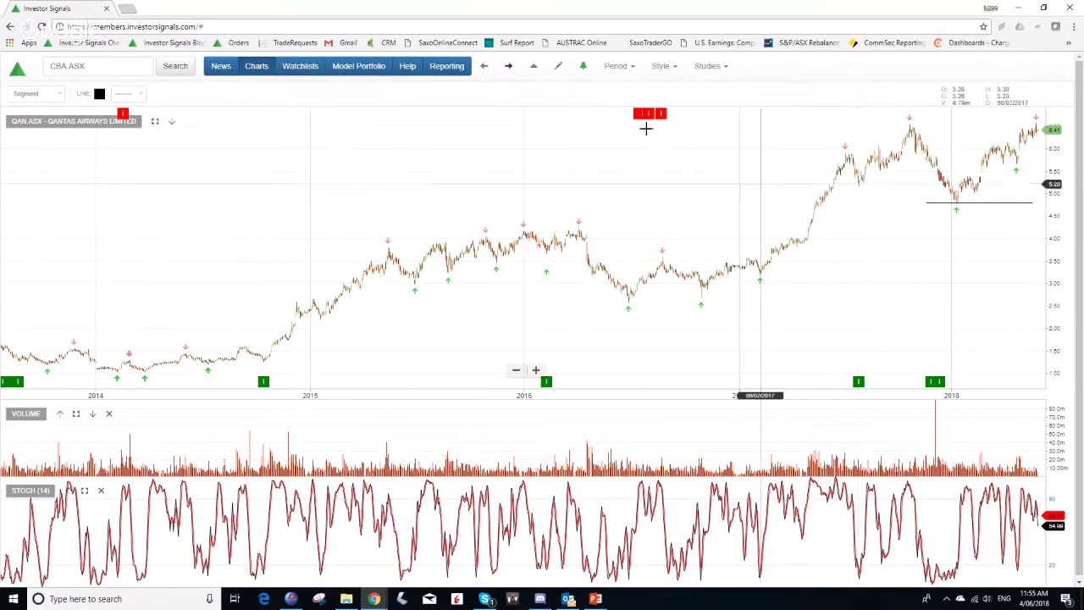
pyautogui.click(509, 66)
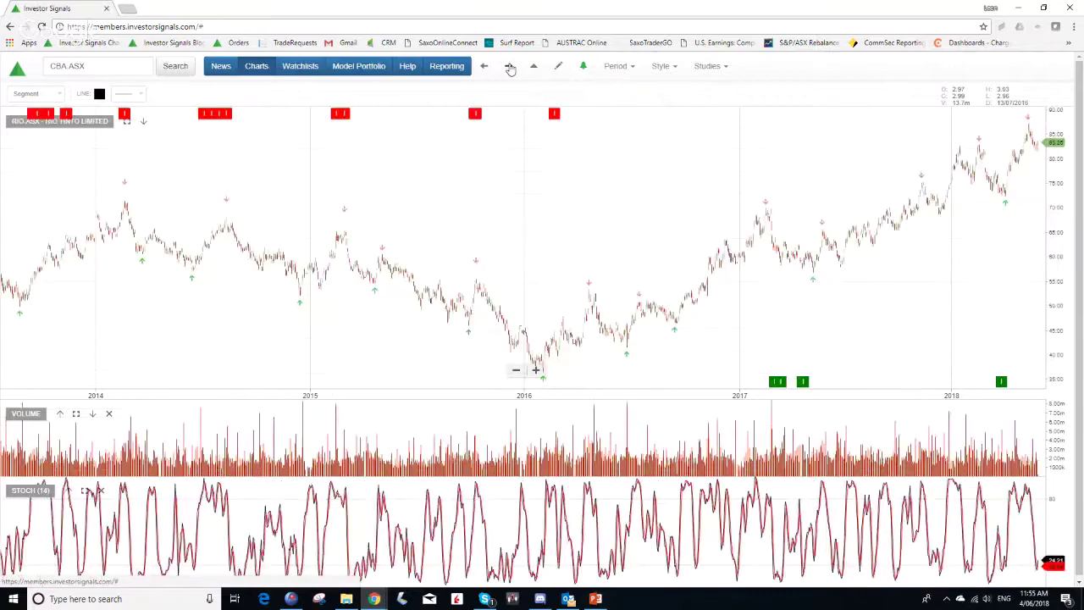
pyautogui.click(509, 66)
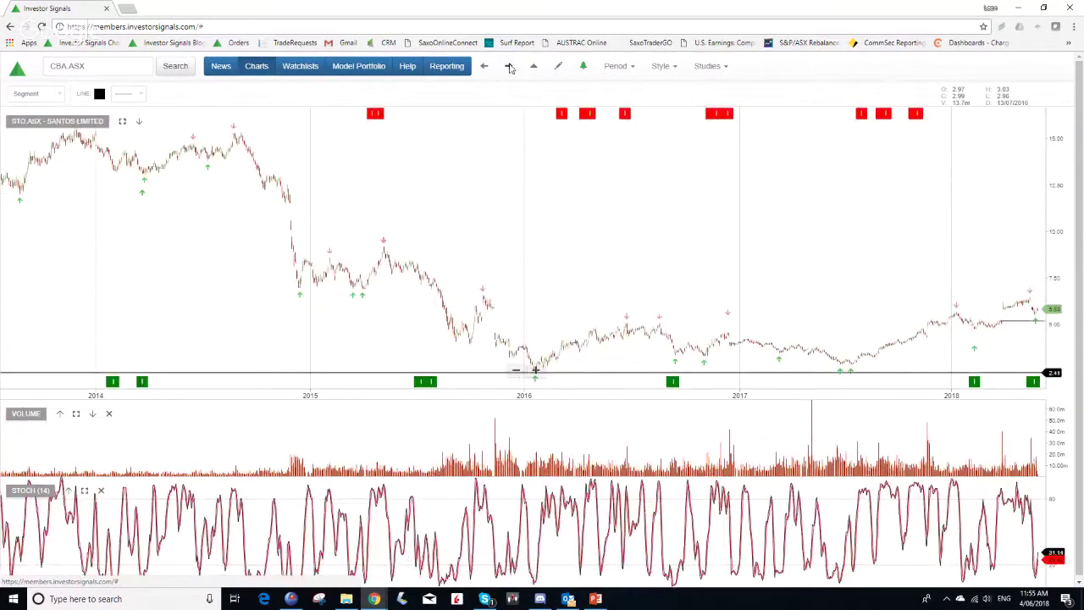
pyautogui.moveTo(920, 276); pyautogui.dragTo(857, 280)
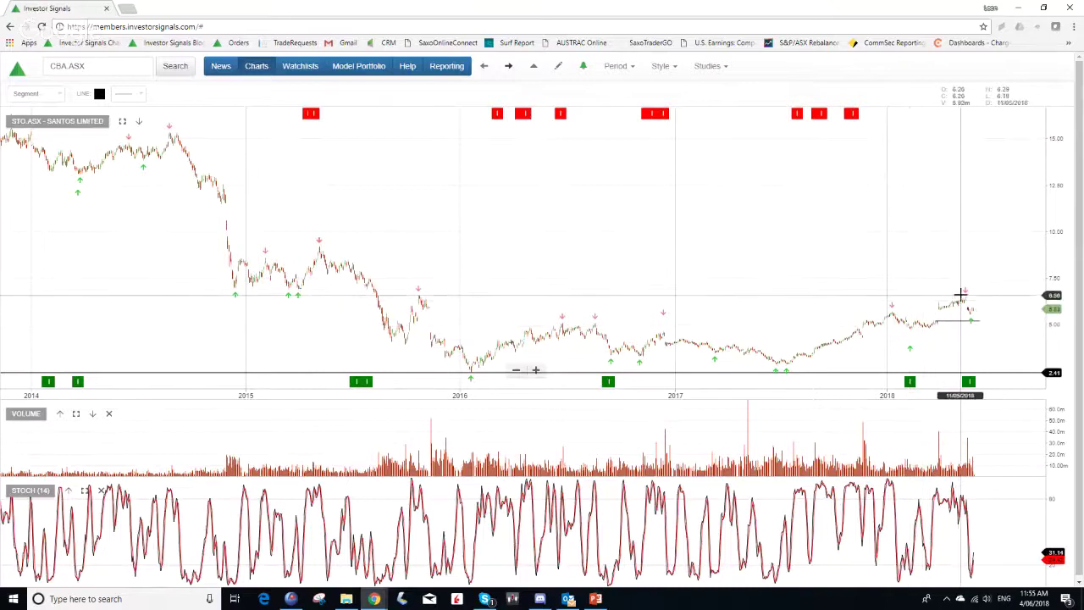
pyautogui.moveTo(970, 318)
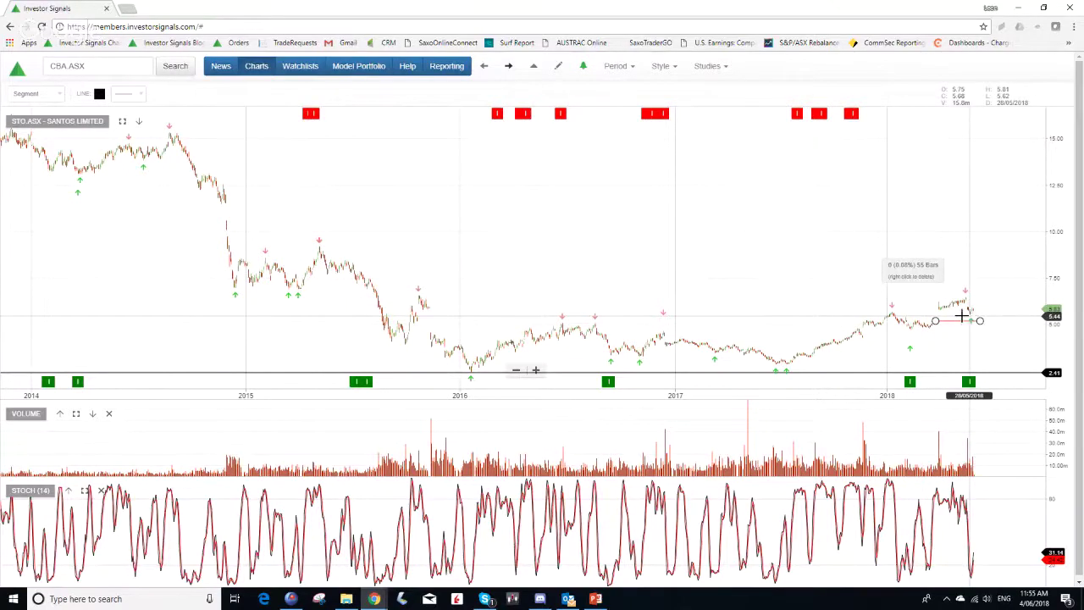
# Step: Examine the recent signals on the Treasury Wine Estates chart, and step on through Westpac to Amcor
pyautogui.click(507, 68)
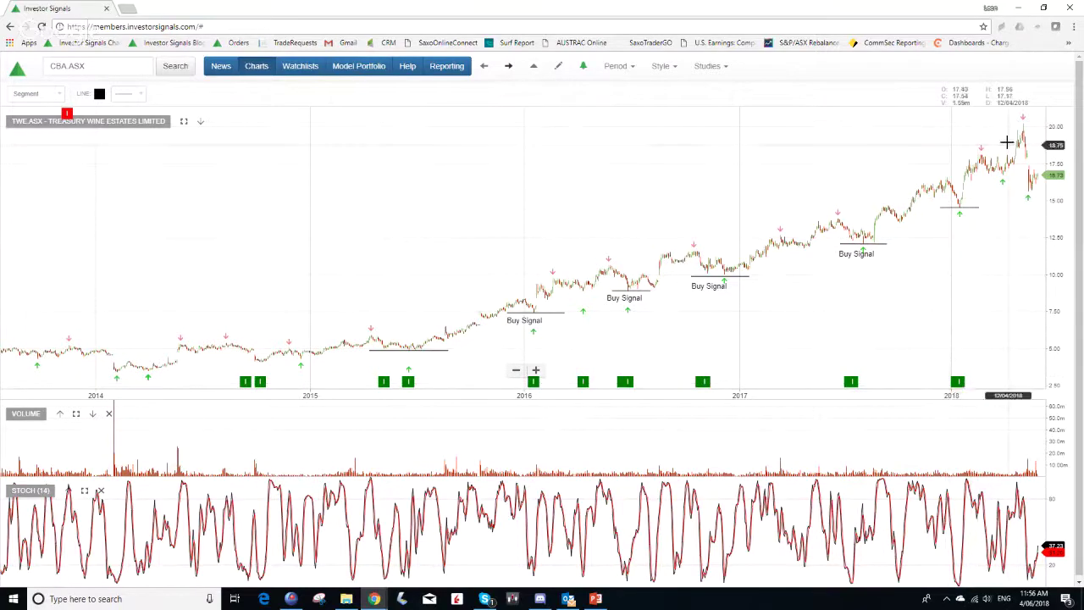
pyautogui.click(961, 207)
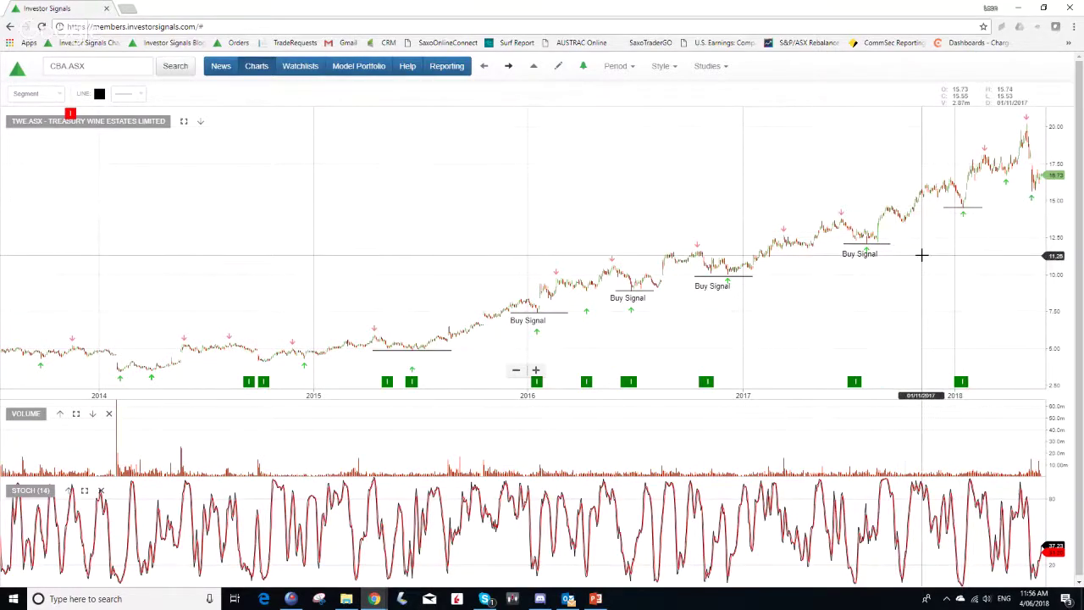
pyautogui.hscroll(3, 922, 252)
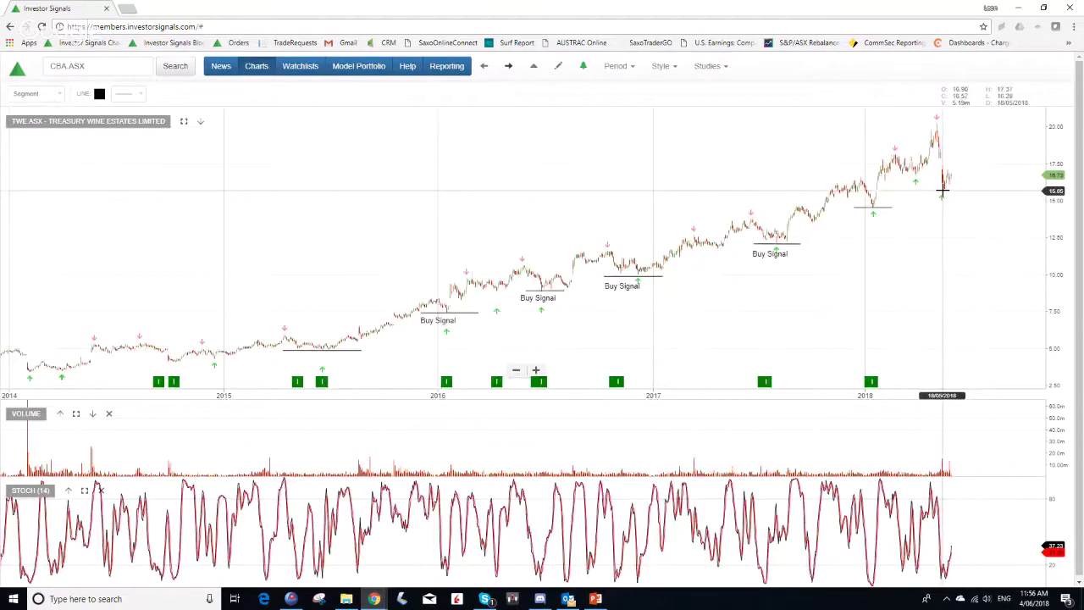
pyautogui.click(509, 67)
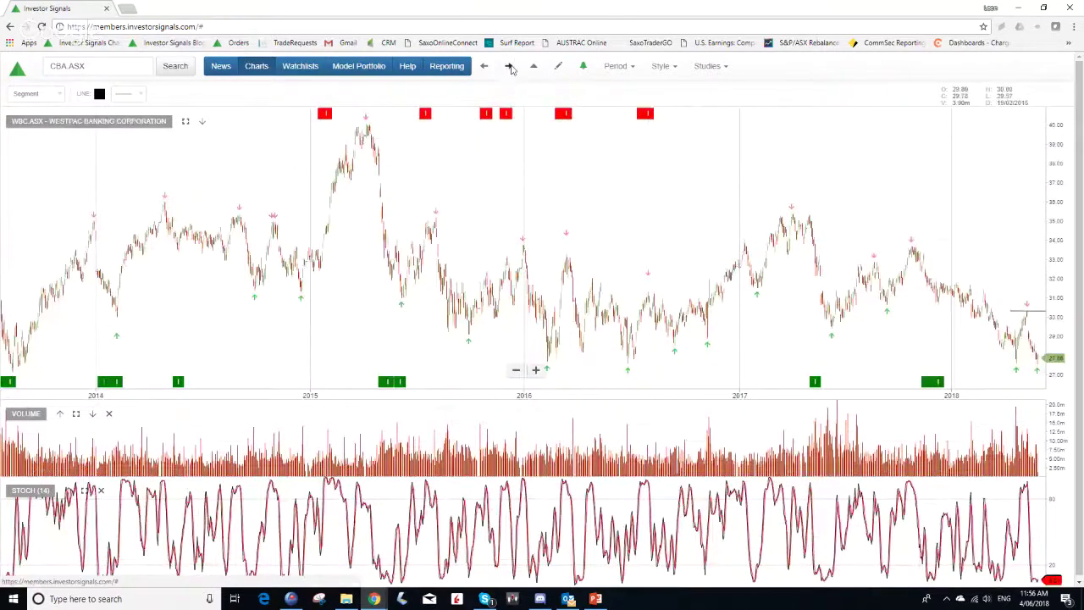
pyautogui.click(509, 68)
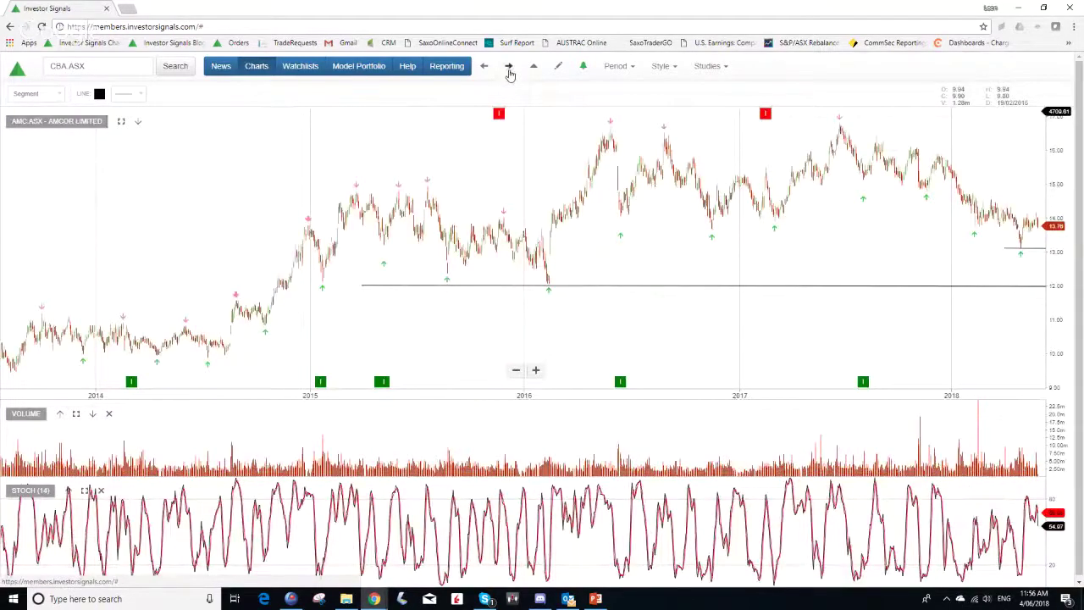
# Step: Review the ASX Top 50 model portfolio's holdings and its recent closed positions, dismissing the e-mail notification
pyautogui.click(362, 68)
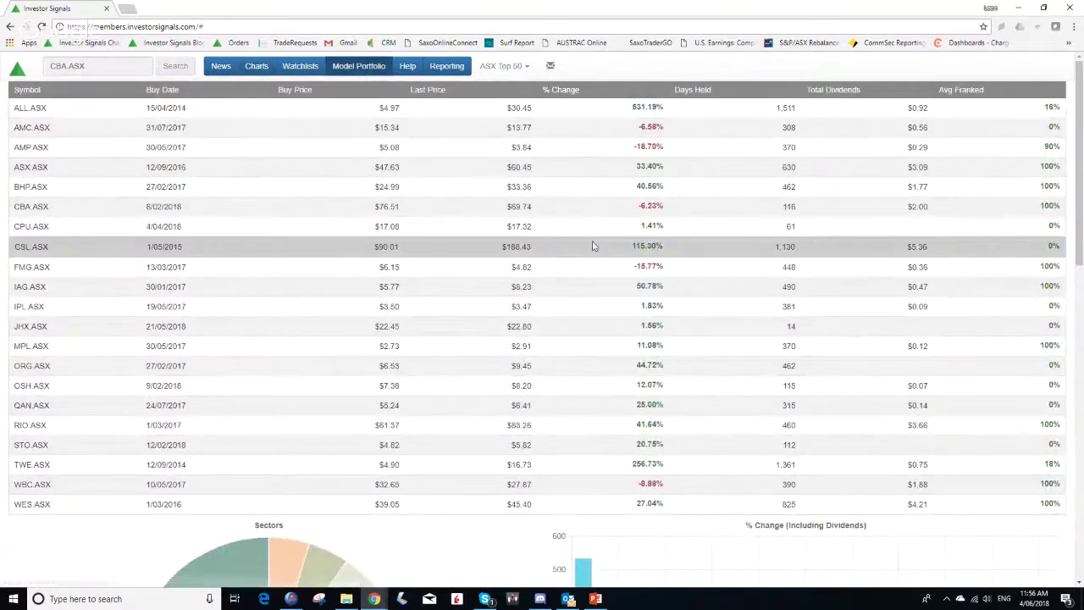
pyautogui.scroll(-10, 593, 245)
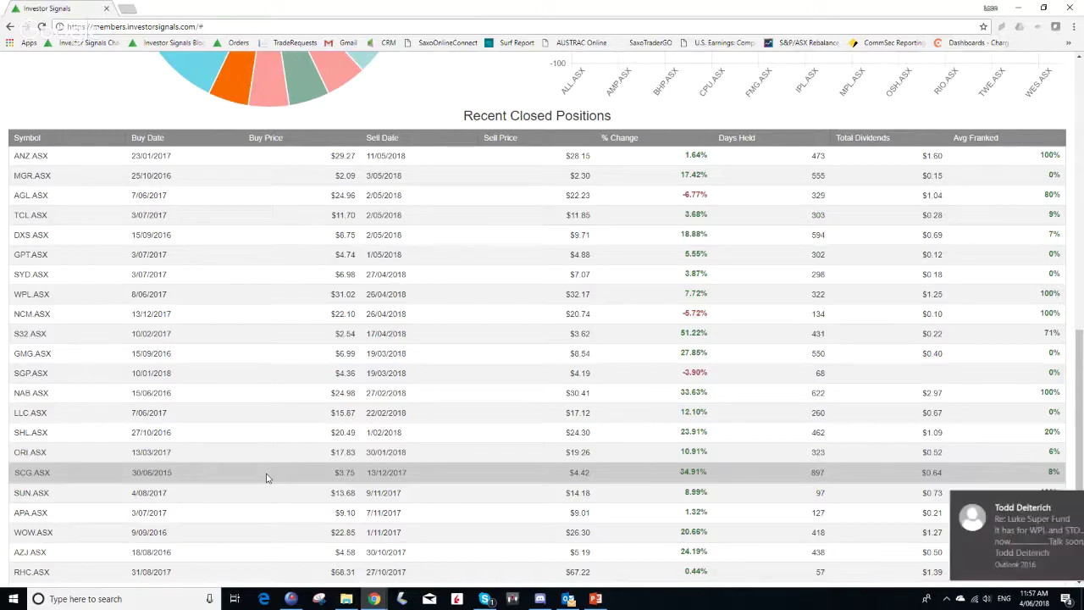
pyautogui.click(1064, 502)
pyautogui.click(1065, 512)
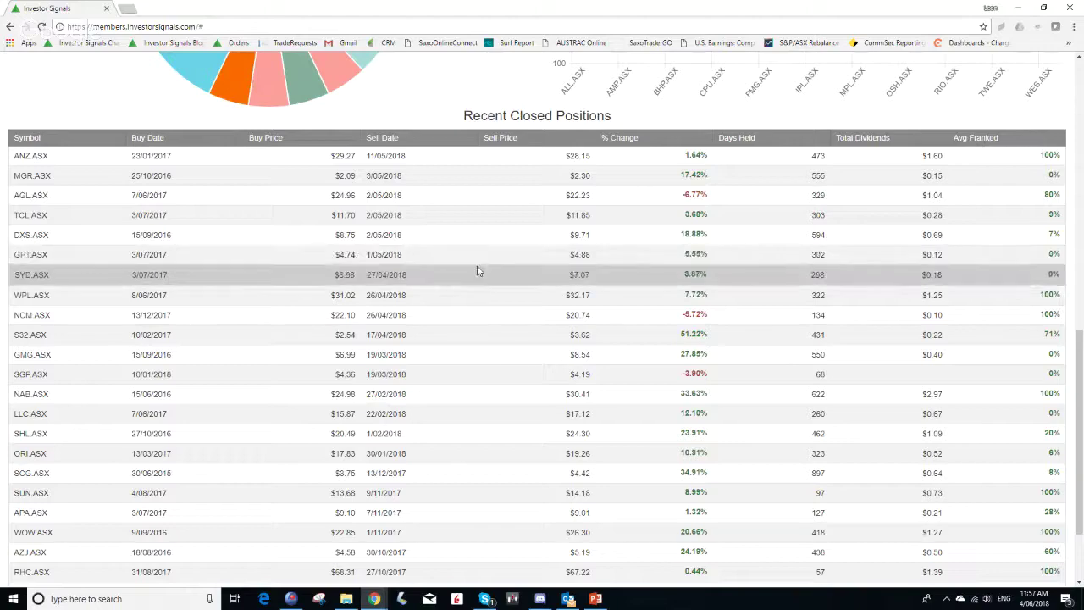
pyautogui.scroll(8, 492, 203)
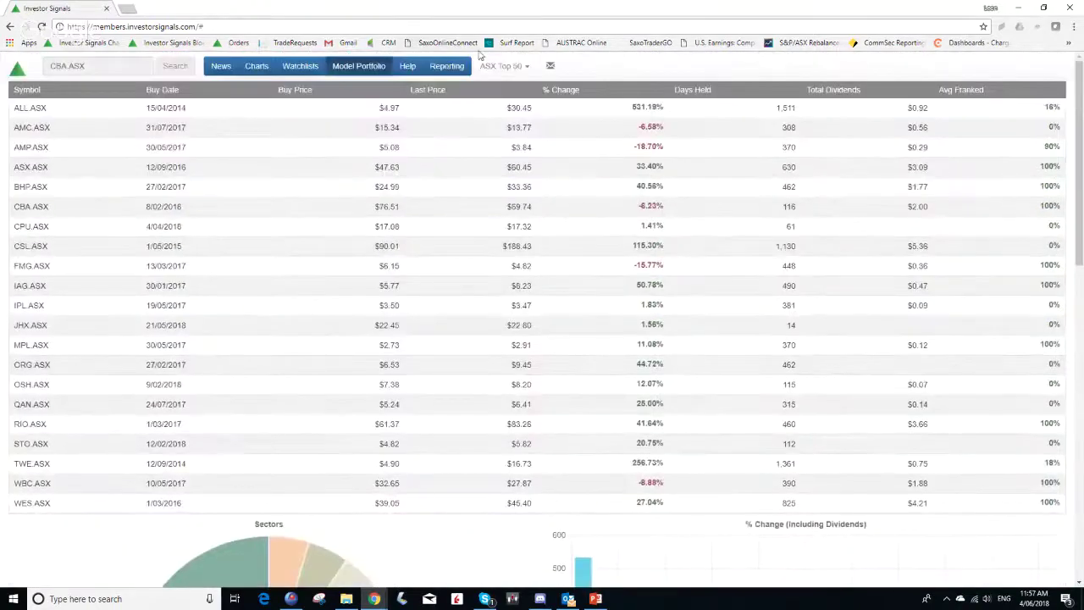
# Step: Switch to a different model portfolio and open the Aristocrat Leisure chart from its holdings
pyautogui.click(508, 67)
pyautogui.click(508, 107)
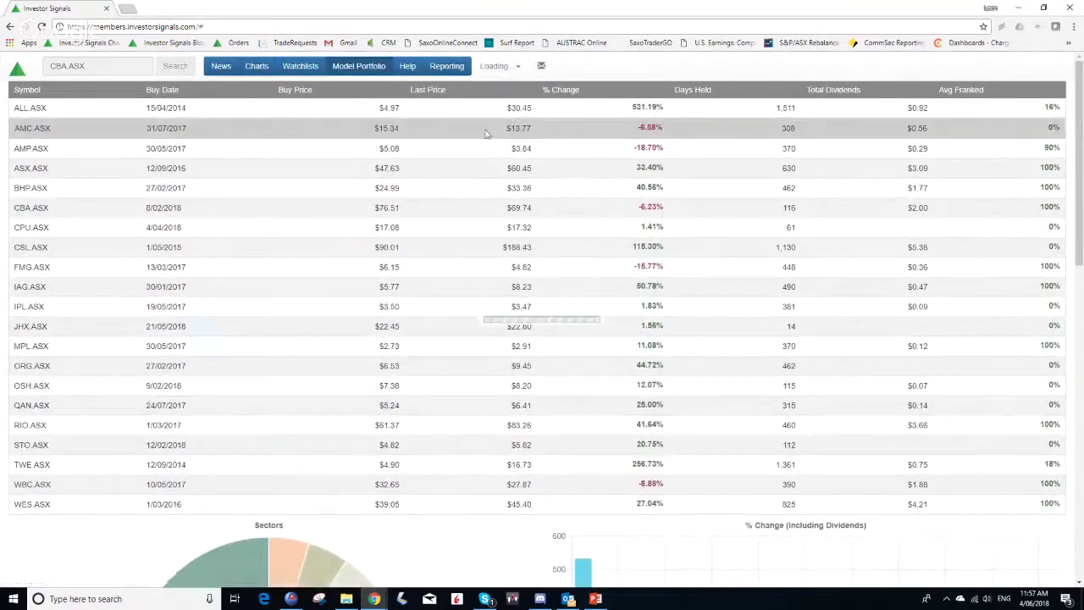
pyautogui.click(29, 108)
# Step: Step through the new portfolio's charts past AMP and ASX Limited to Bank of Queensland
pyautogui.click(509, 66)
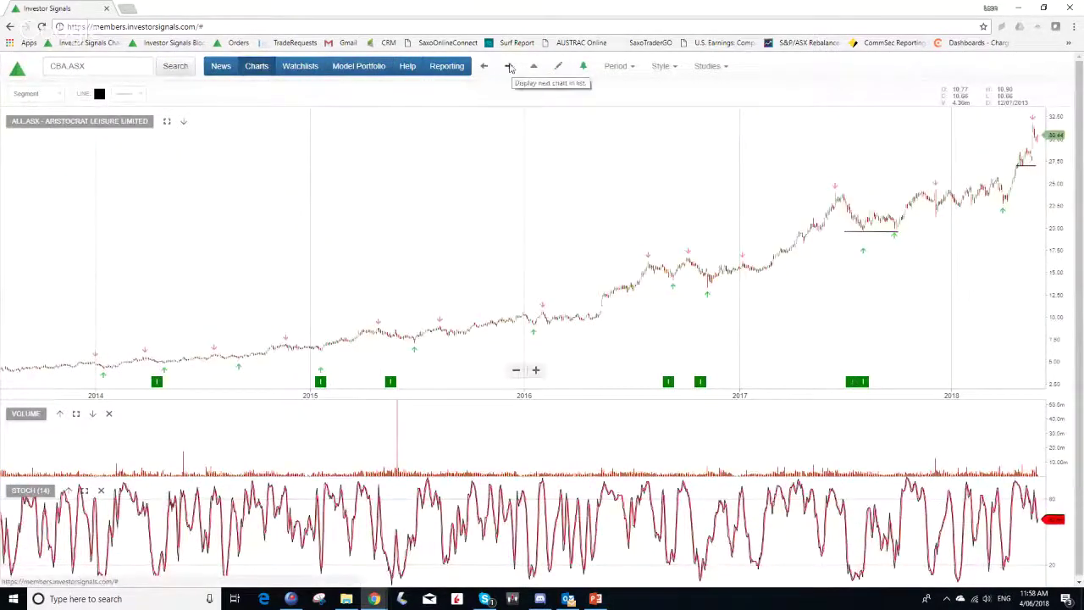
pyautogui.click(508, 67)
pyautogui.click(508, 66)
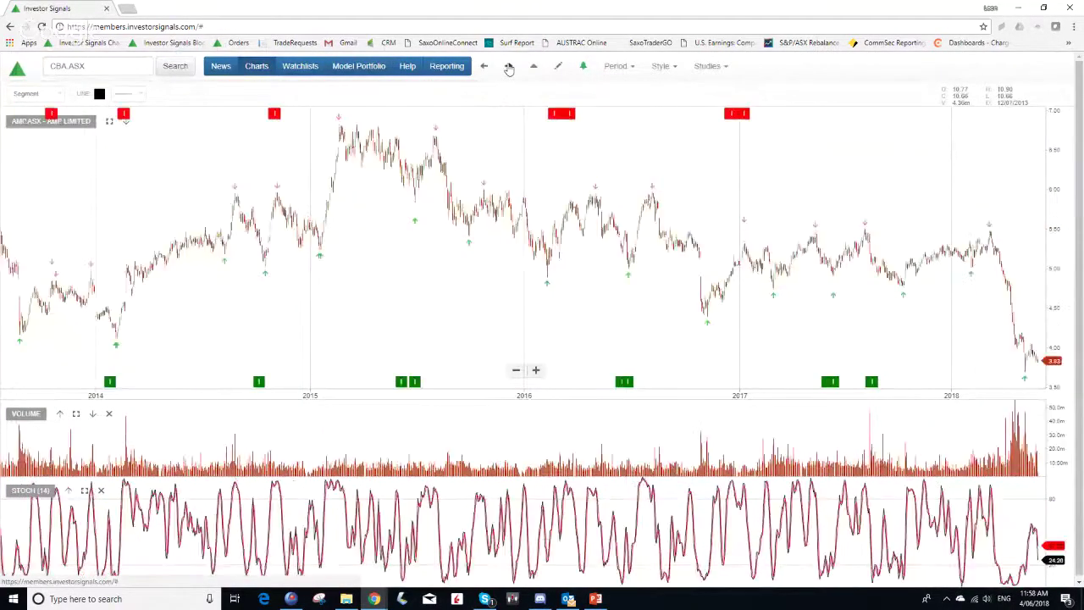
pyautogui.click(509, 66)
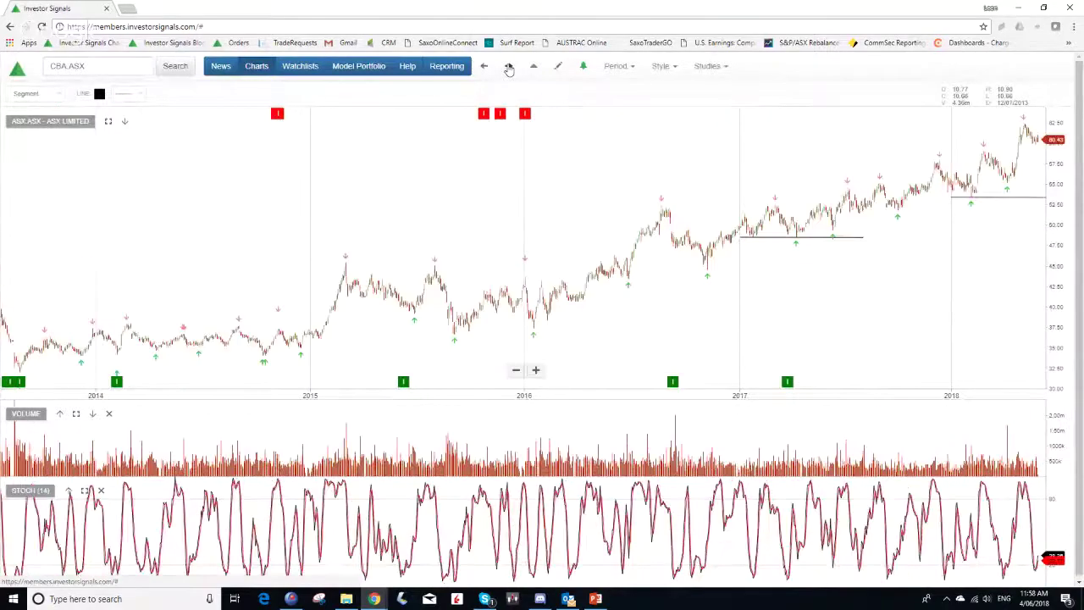
pyautogui.click(509, 66)
pyautogui.click(509, 66)
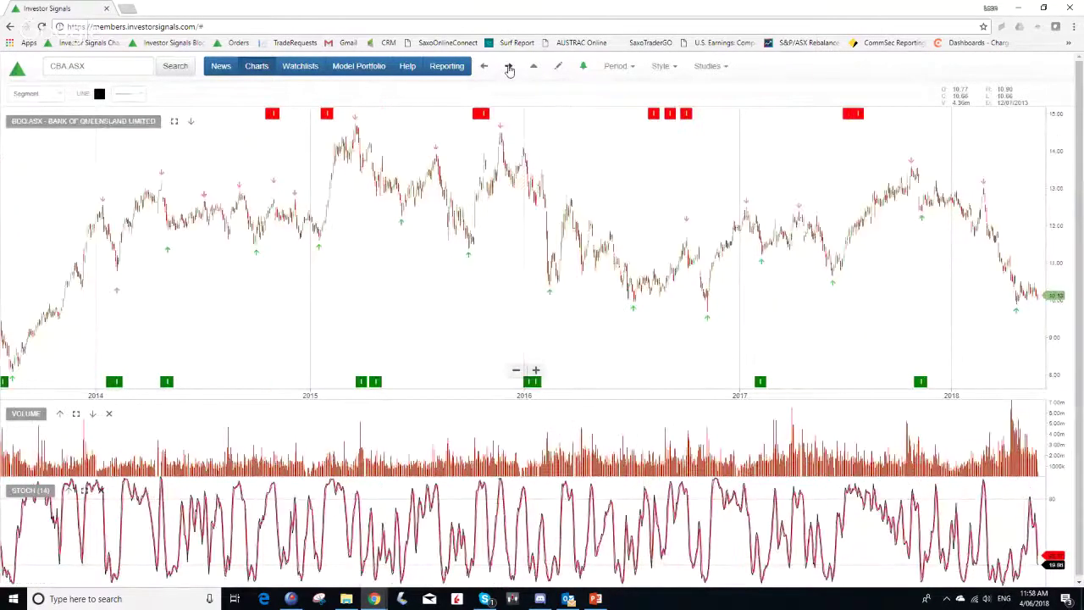
# Step: Step through the BlueScope Steel, Commonwealth Bank, Charter Hall and CIMIC Group charts, and on to Computershare
pyautogui.click(509, 66)
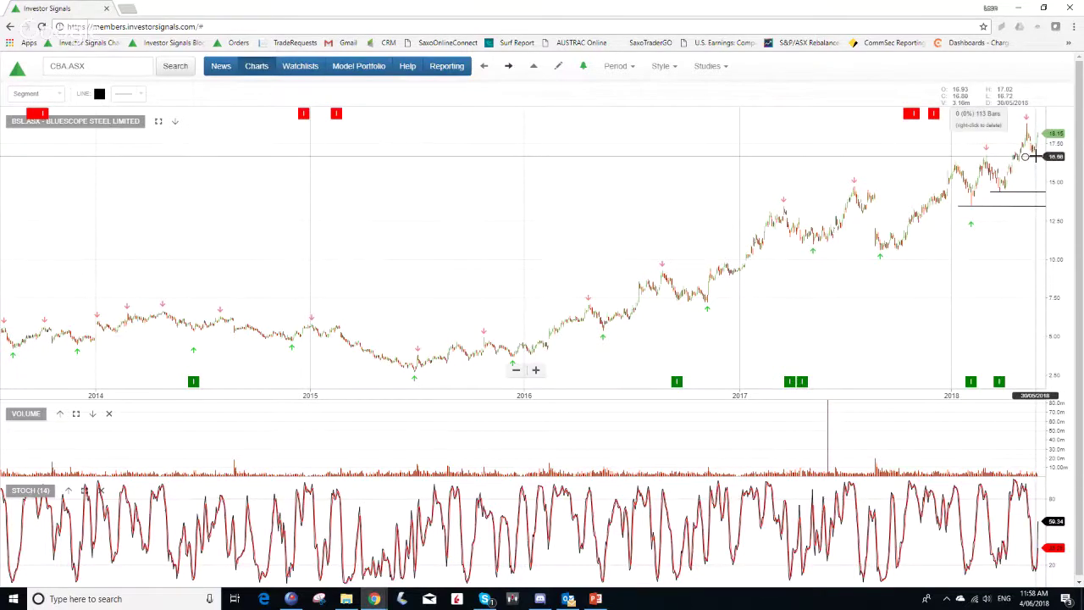
pyautogui.click(509, 70)
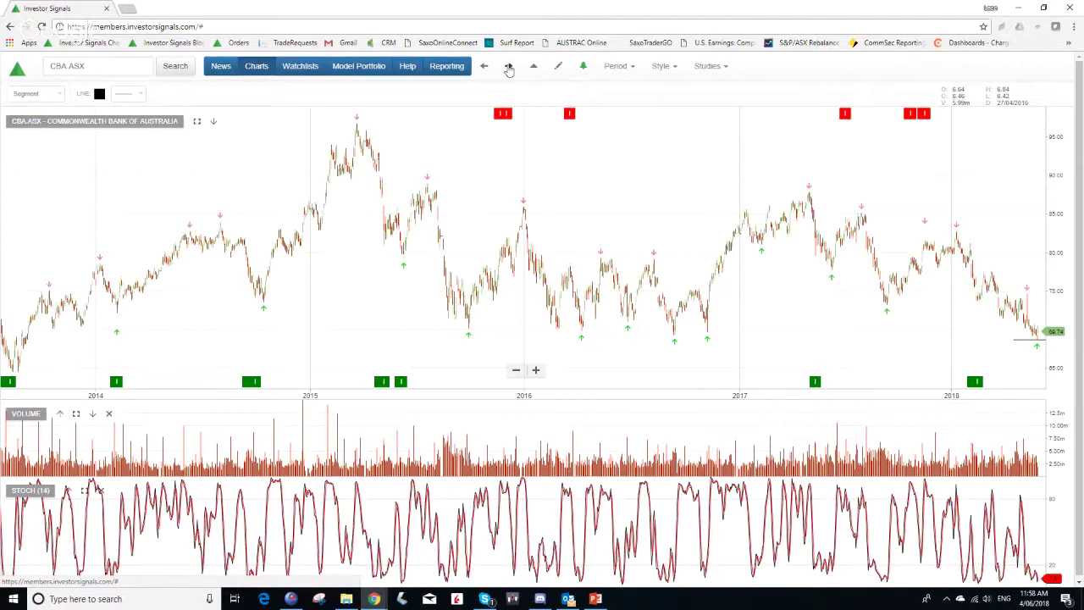
pyautogui.click(509, 71)
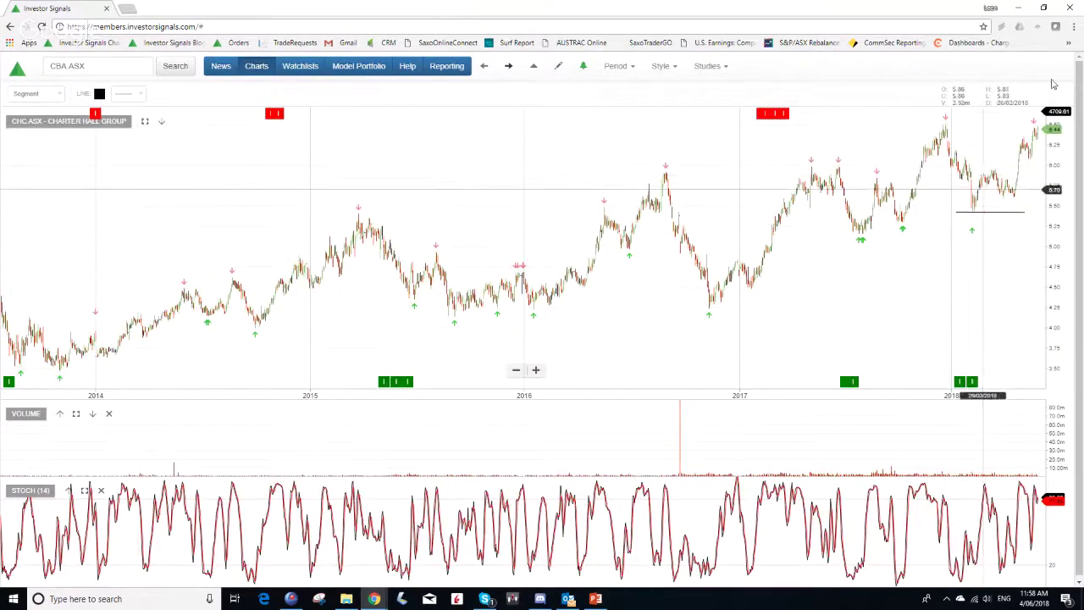
pyautogui.click(509, 68)
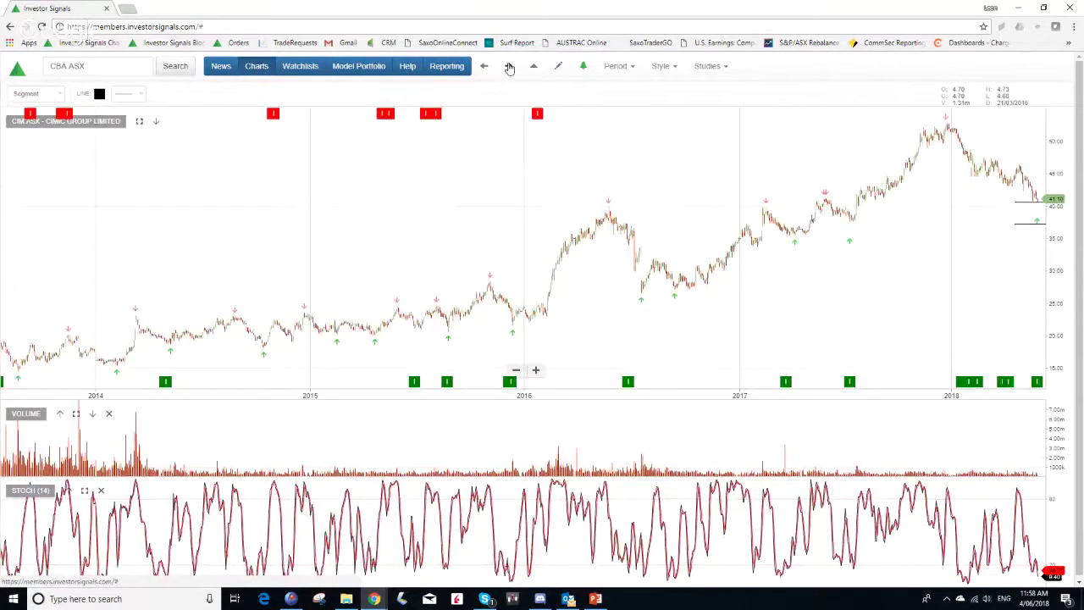
pyautogui.click(509, 68)
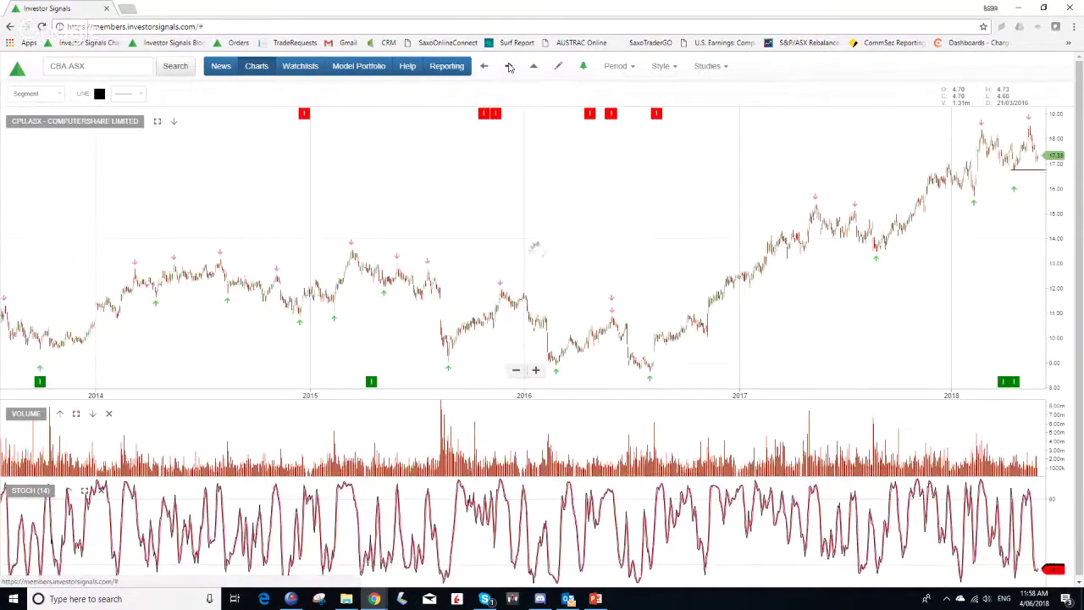
# Step: Move on to the Crown Resorts chart and examine its 2018 support line and buy signal
pyautogui.click(509, 67)
pyautogui.click(509, 68)
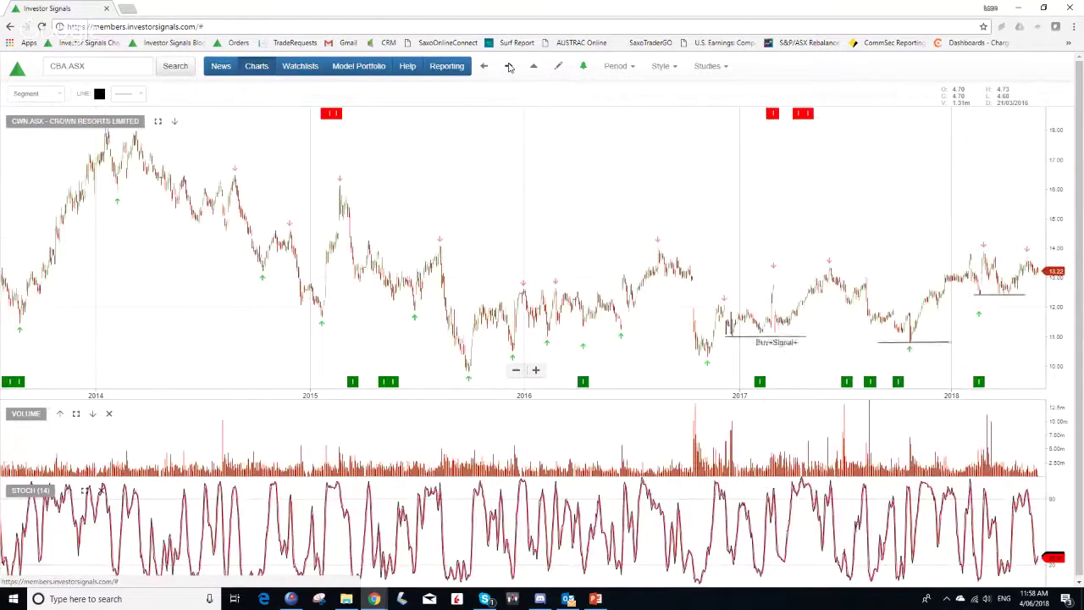
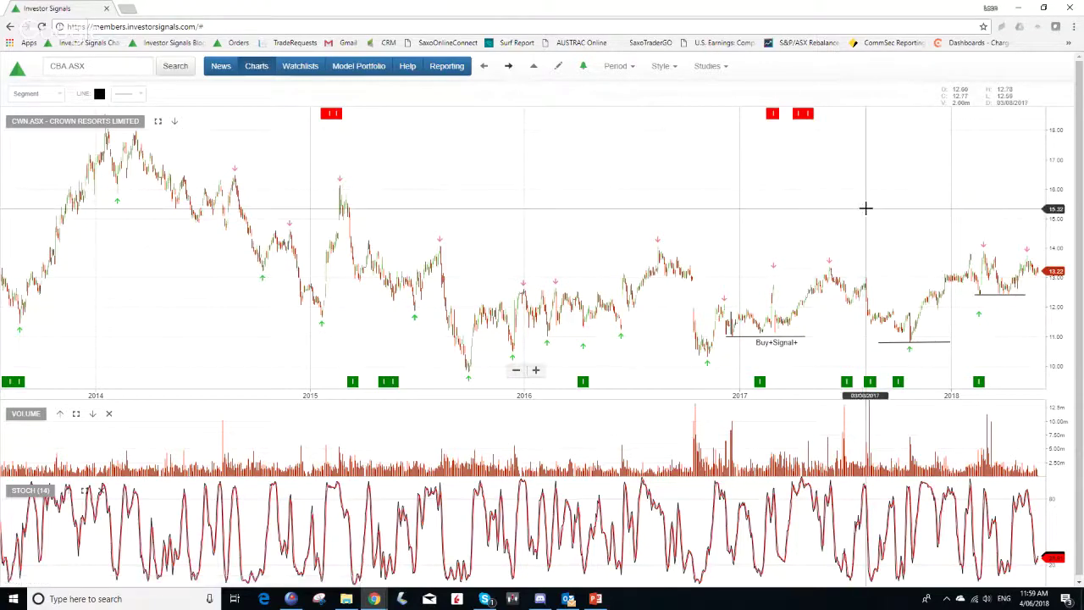
pyautogui.moveTo(809, 217); pyautogui.dragTo(704, 253)
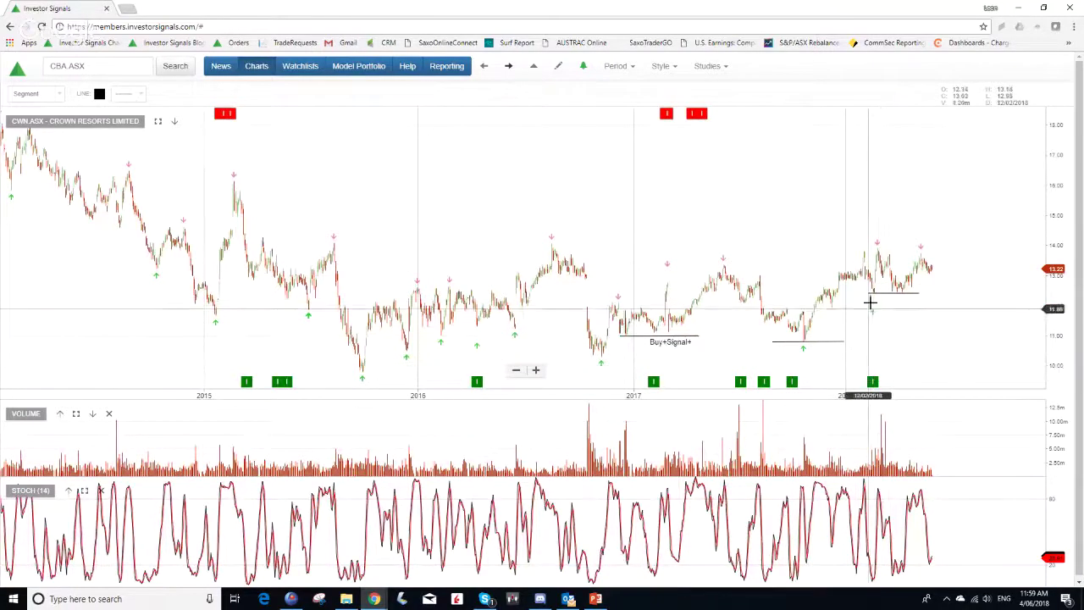
pyautogui.moveTo(871, 293)
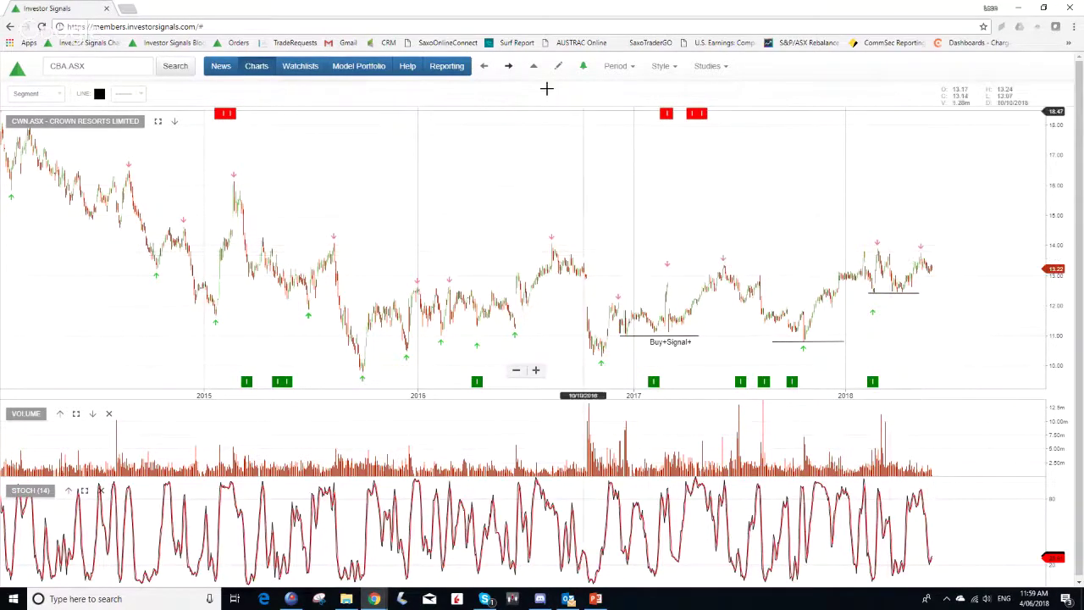
# Step: Move on to the DuluxGroup chart, examine its latest support line, and continue to Fortescue Metals
pyautogui.click(509, 67)
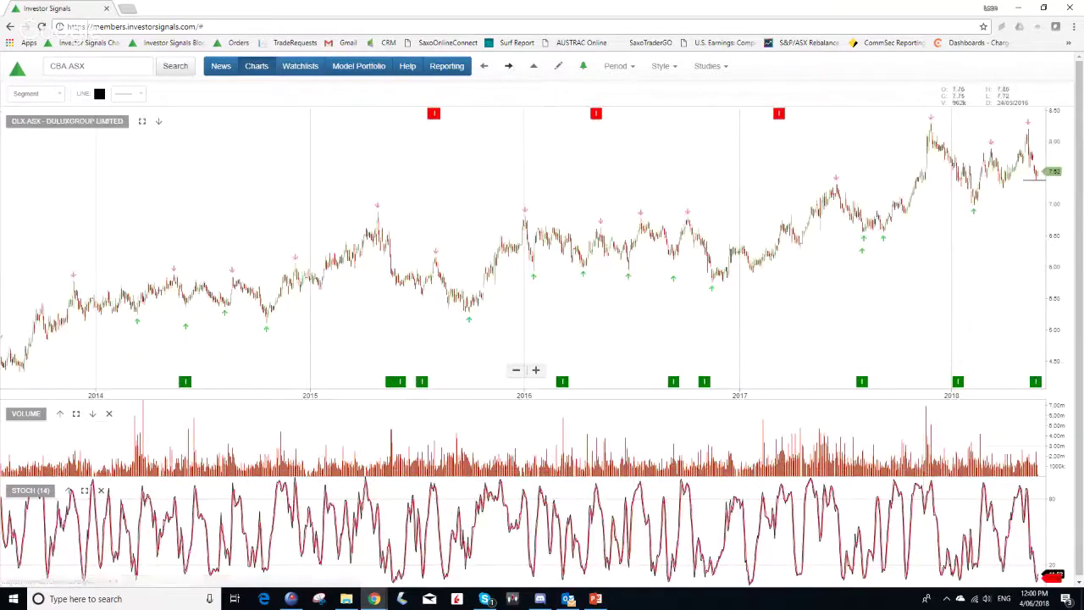
pyautogui.moveTo(948, 252); pyautogui.dragTo(923, 254)
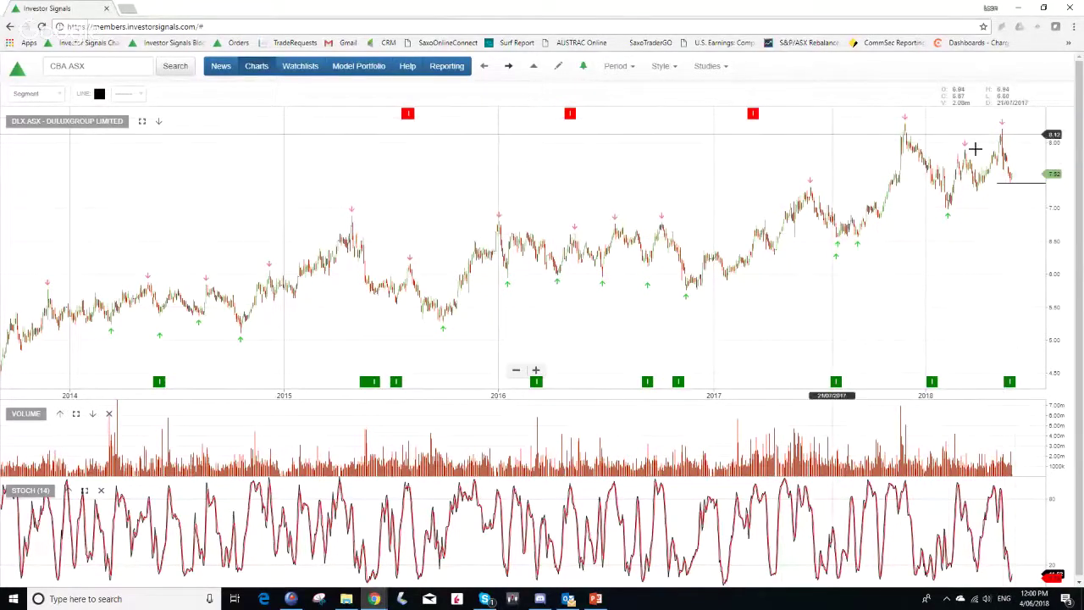
pyautogui.click(508, 67)
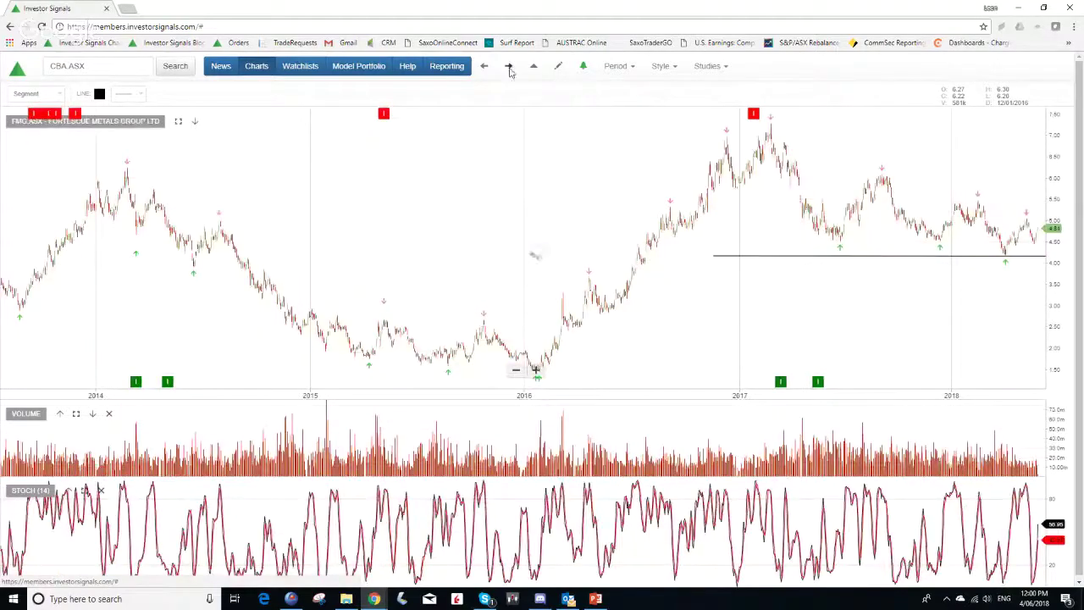
# Step: Move on to the GrainCorp chart and examine the price action around its 2018 support line
pyautogui.click(509, 68)
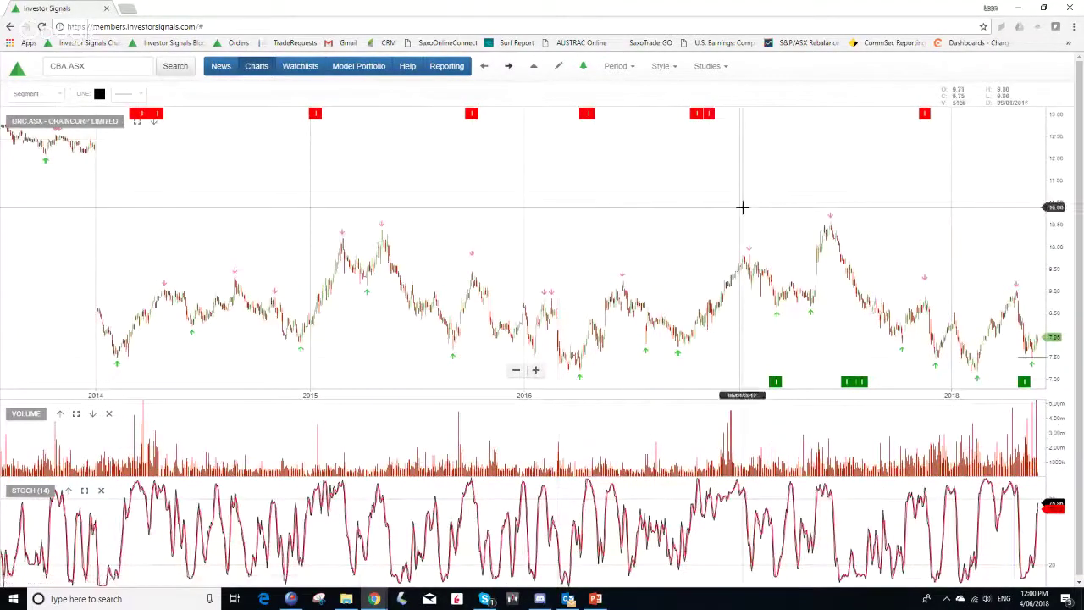
pyautogui.moveTo(743, 208); pyautogui.dragTo(653, 223)
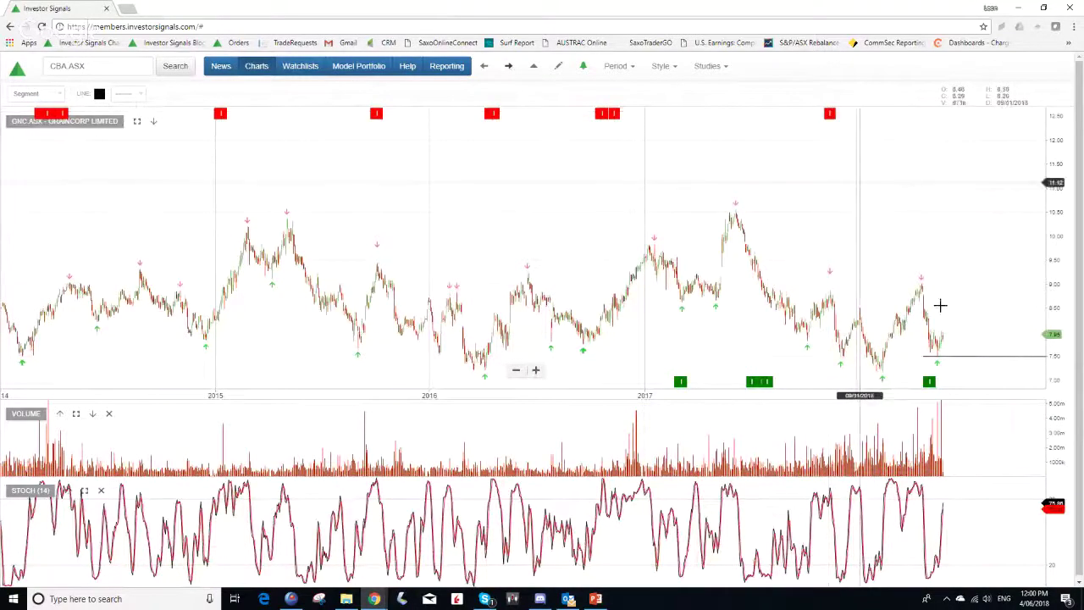
pyautogui.moveTo(938, 354); pyautogui.dragTo(936, 357)
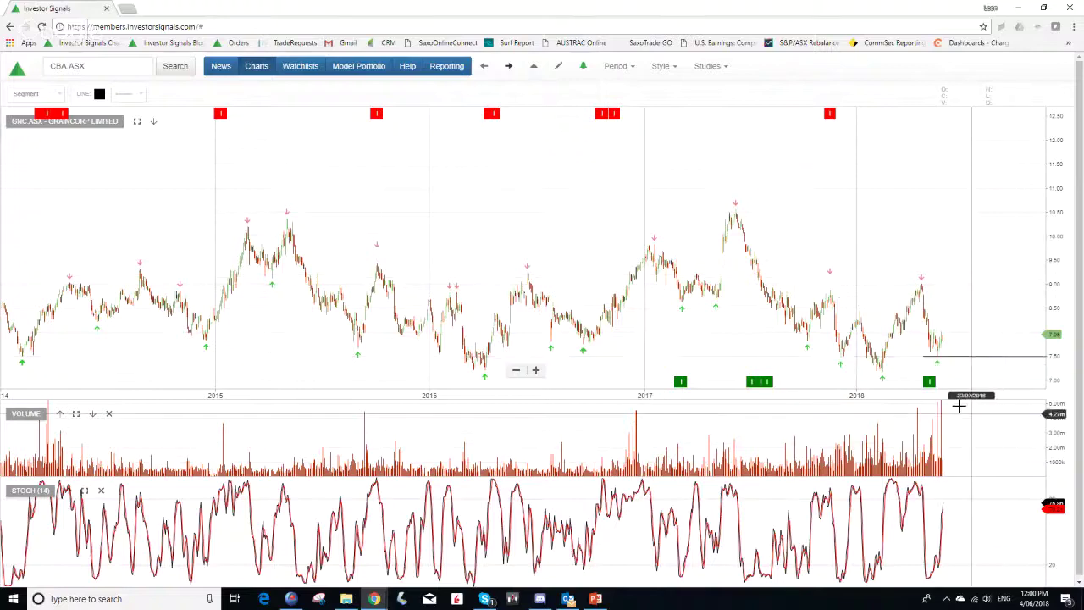
# Step: Step through the Harvey Norman and Insurance Australia Group charts to IOOF Holdings and examine its decline towards support
pyautogui.click(508, 67)
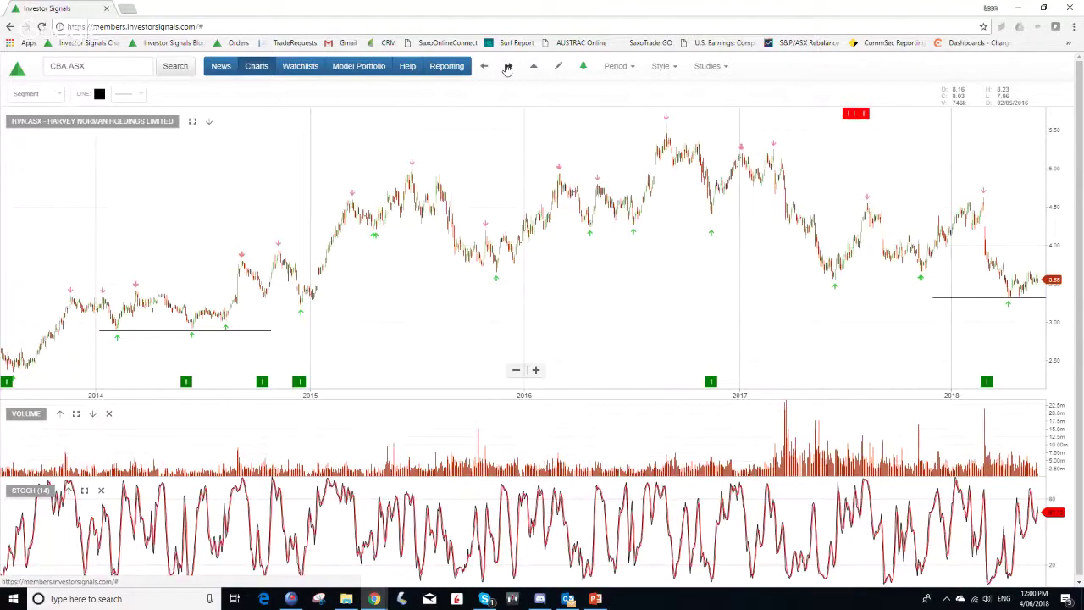
pyautogui.click(508, 68)
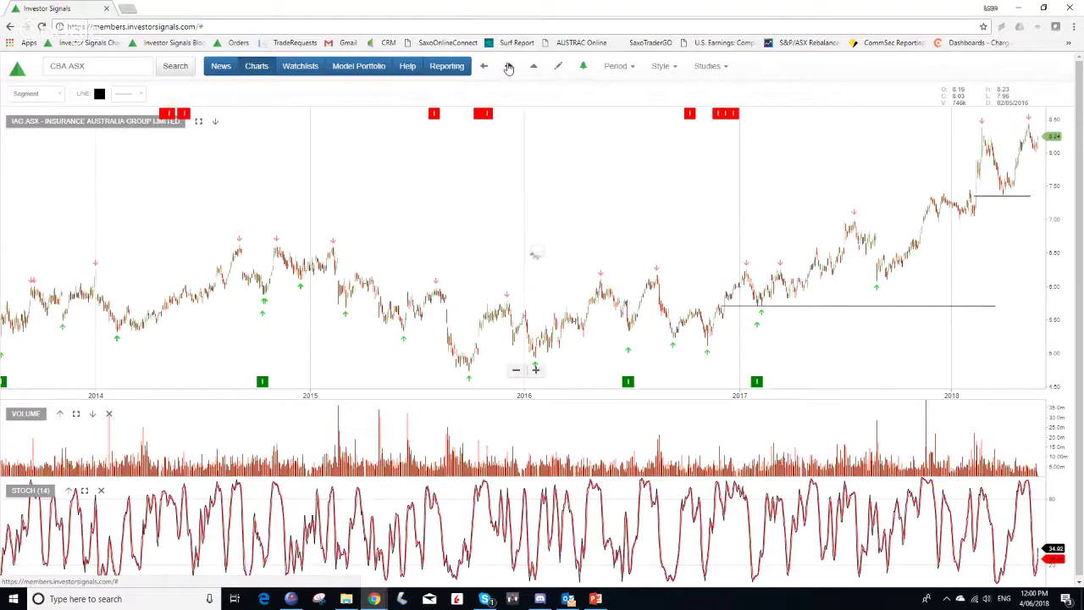
pyautogui.click(508, 67)
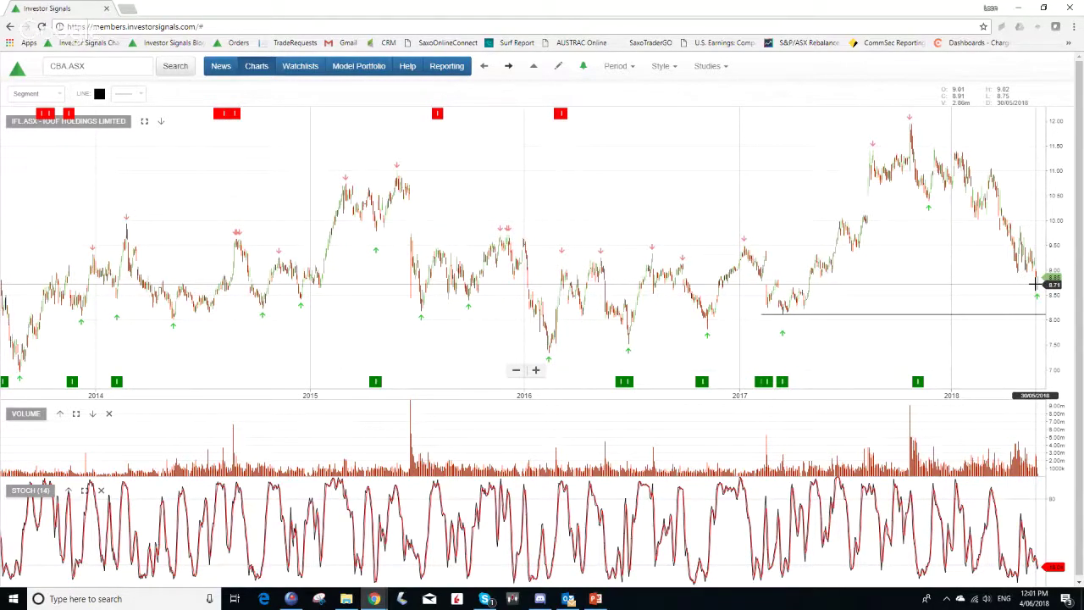
pyautogui.moveTo(1011, 283); pyautogui.dragTo(951, 292)
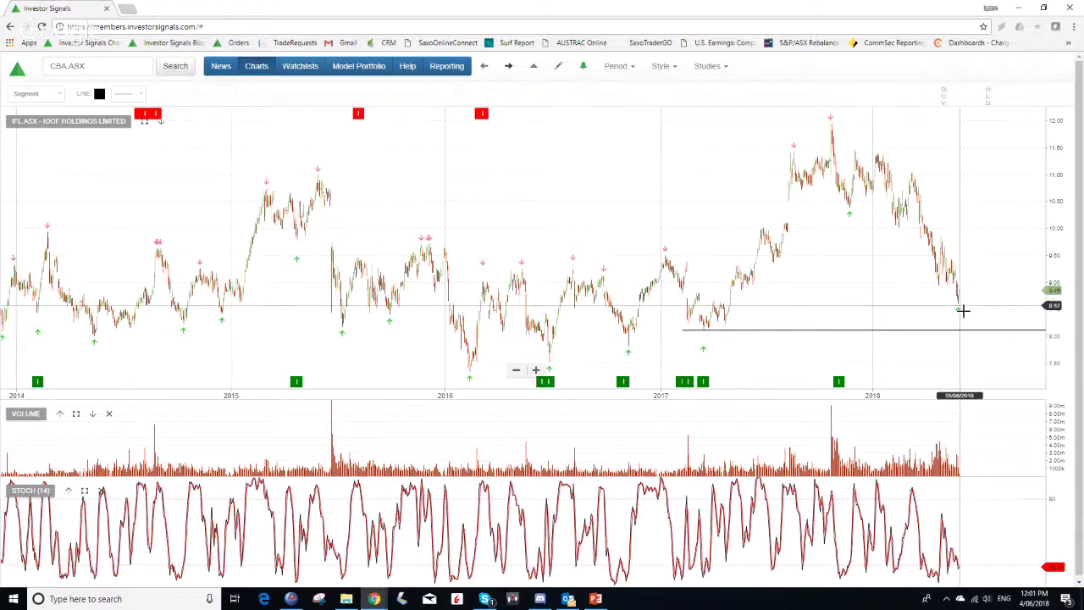
# Step: Step through the Iluka Resources, Incitec Pivot, JB Hi-Fi, James Hardie and Magellan Financial charts to Medibank Private
pyautogui.click(509, 66)
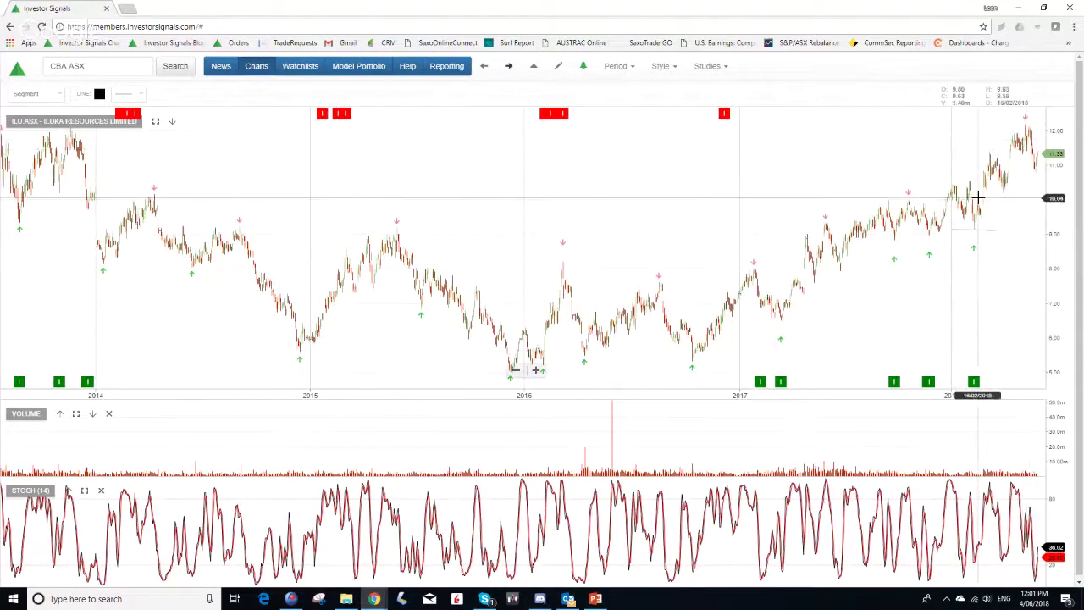
pyautogui.click(509, 66)
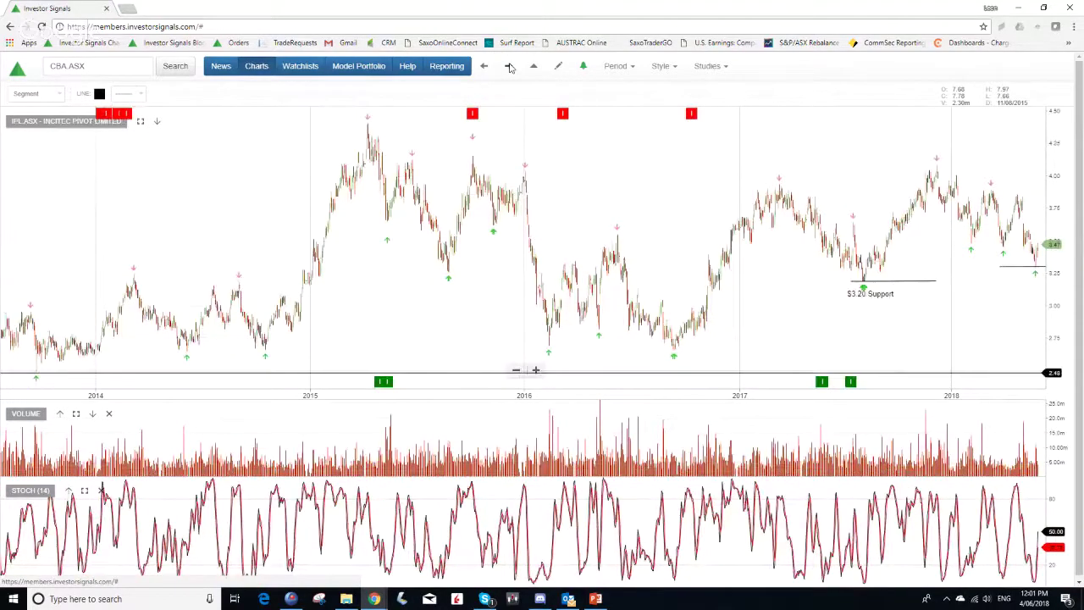
pyautogui.click(508, 66)
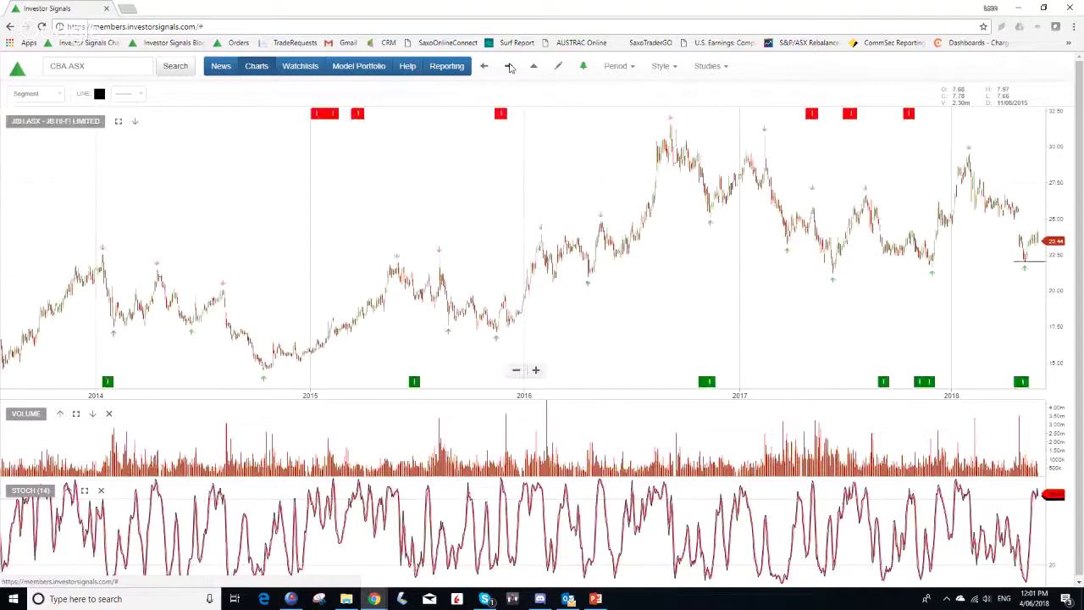
pyautogui.click(509, 66)
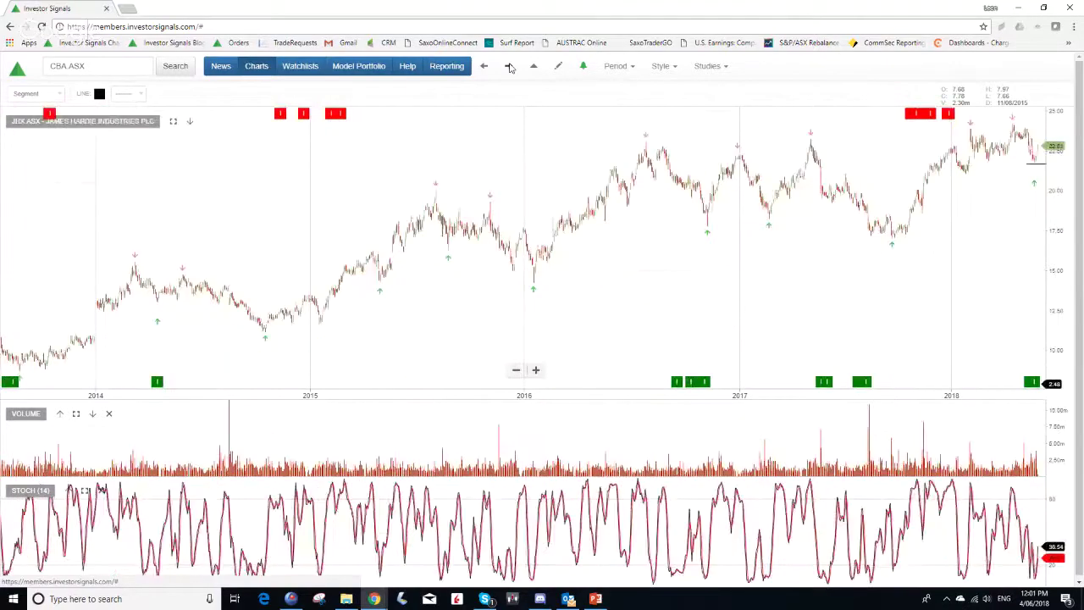
pyautogui.click(508, 66)
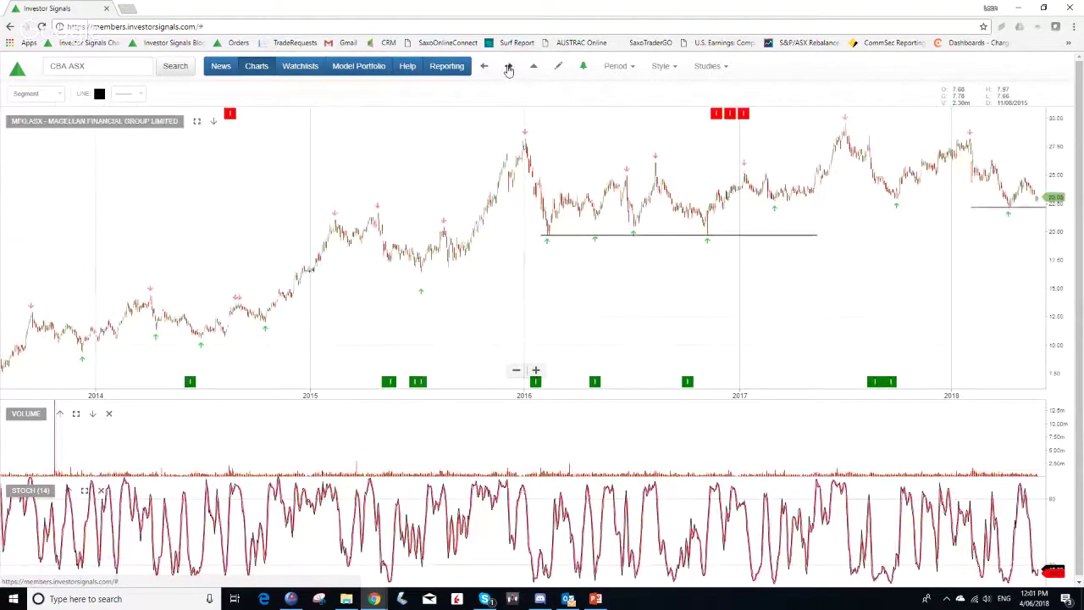
pyautogui.click(508, 68)
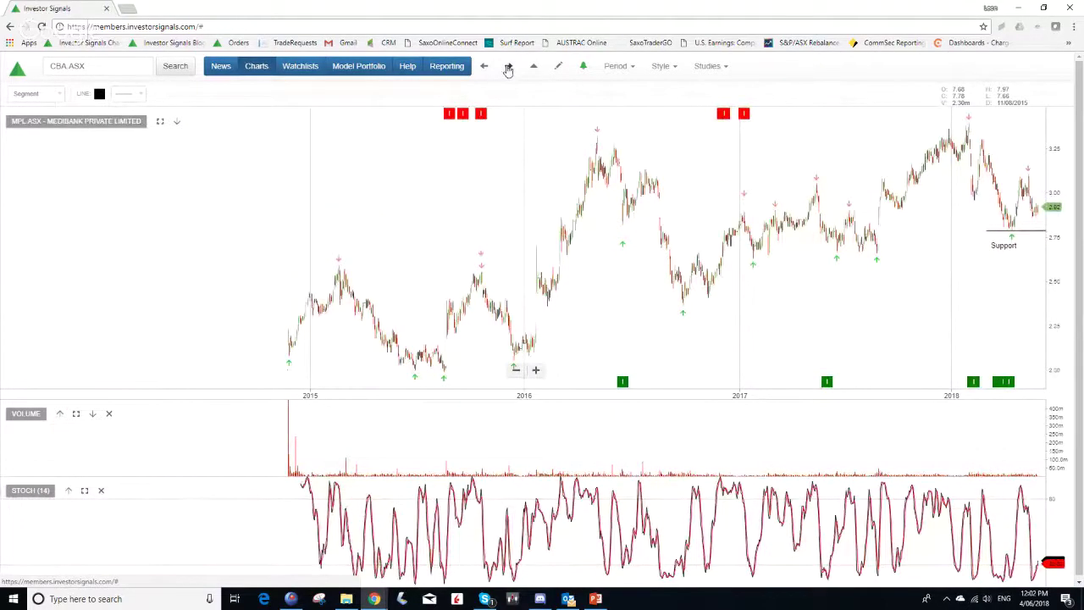
# Step: Move on to the Northern Star Resources chart and examine its May 2018 support line and long-term trend
pyautogui.click(509, 68)
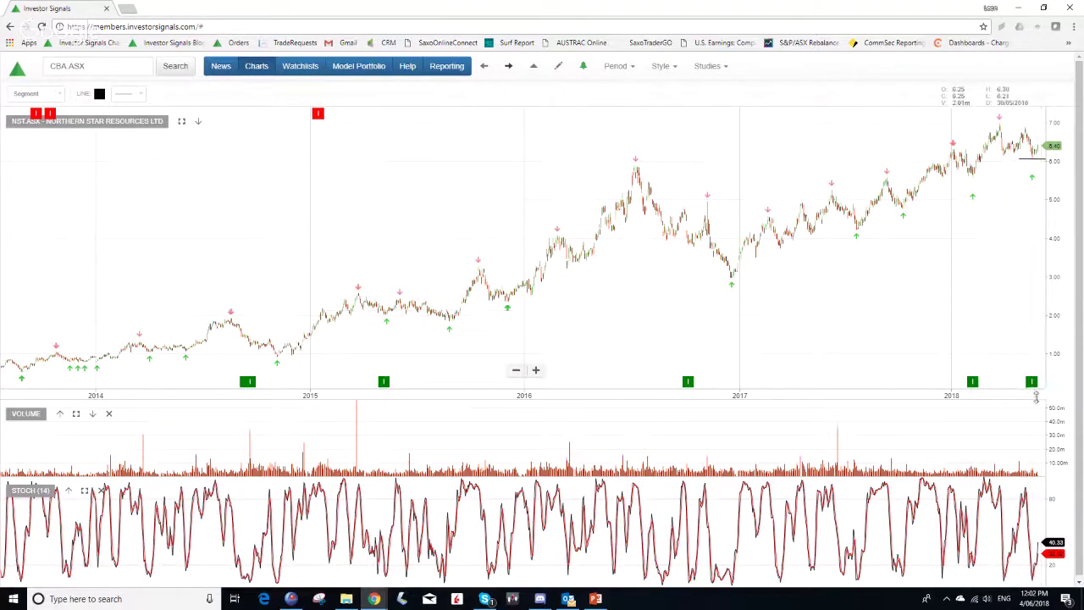
pyautogui.click(1018, 158)
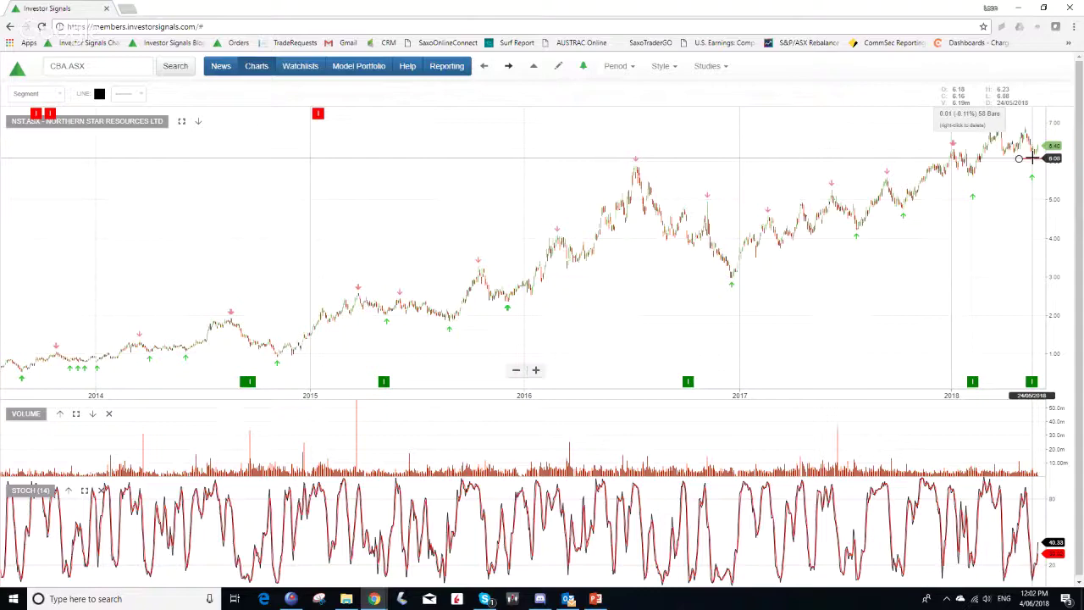
pyautogui.click(1033, 158)
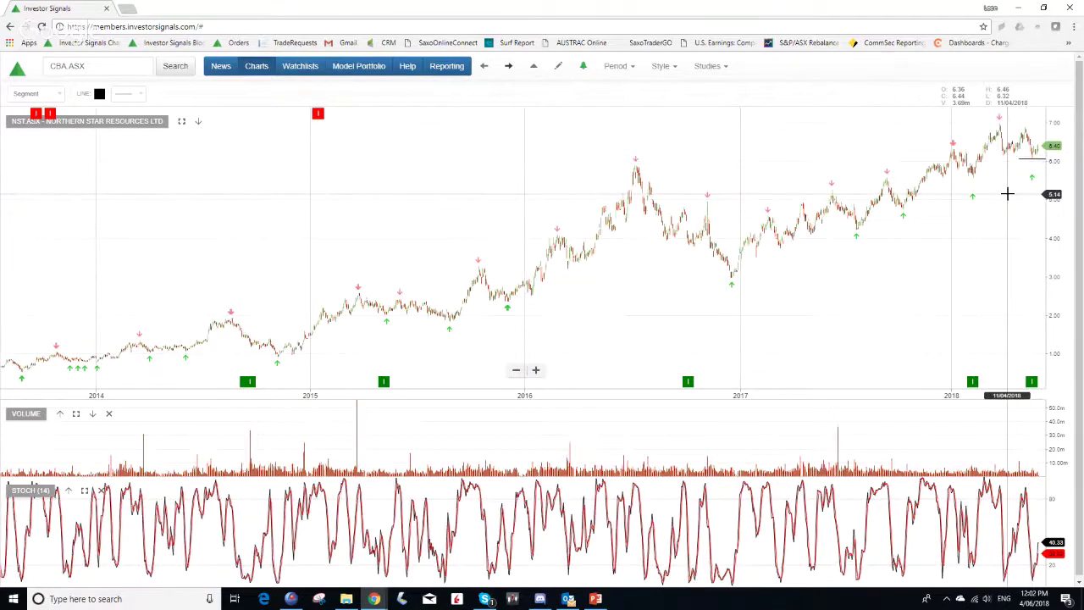
pyautogui.scroll(5, 1007, 194)
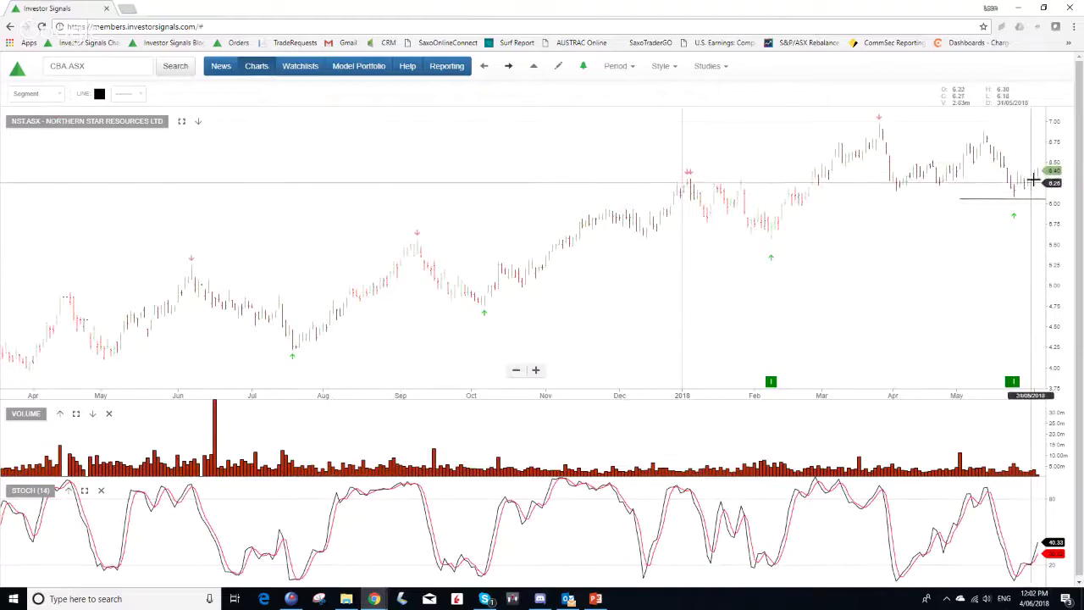
pyautogui.scroll(-5, 911, 229)
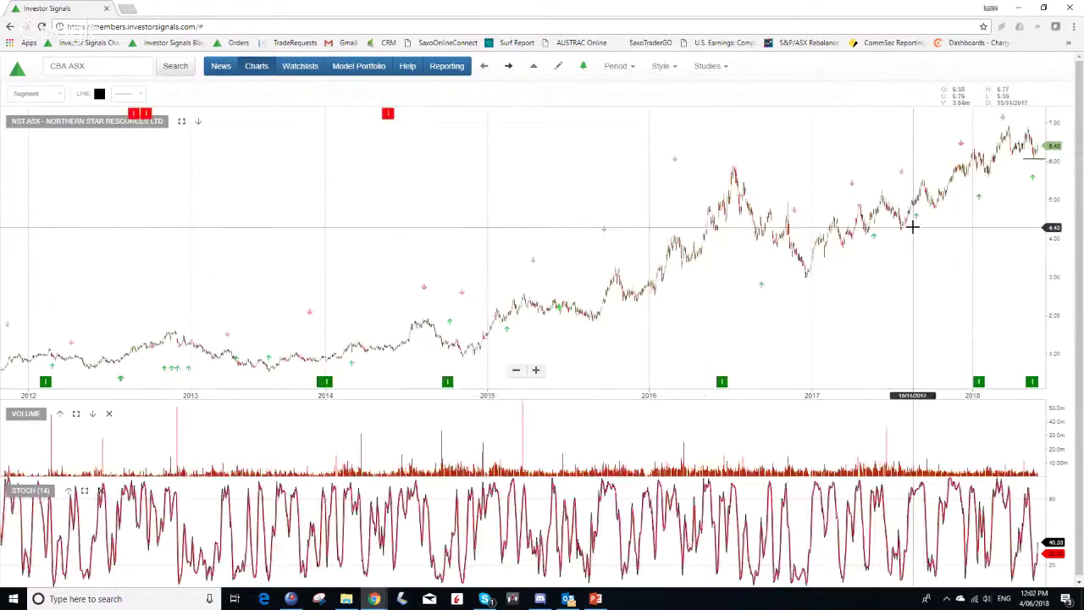
pyautogui.scroll(-1, 912, 227)
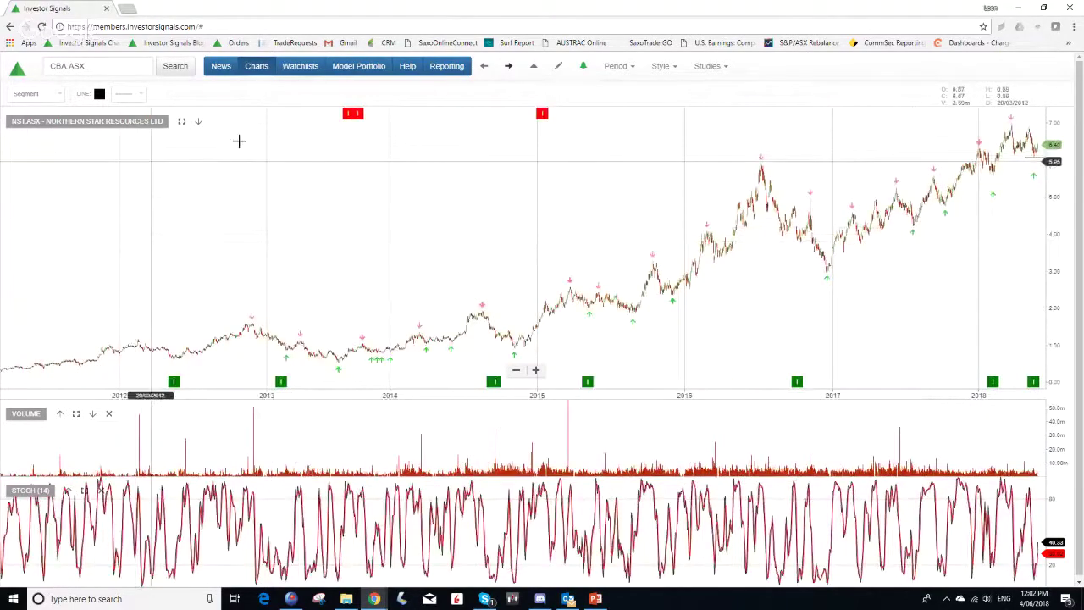
# Step: Check the buy signal line on the Orora chart, and step past Oil Search to OZ Minerals
pyautogui.click(510, 66)
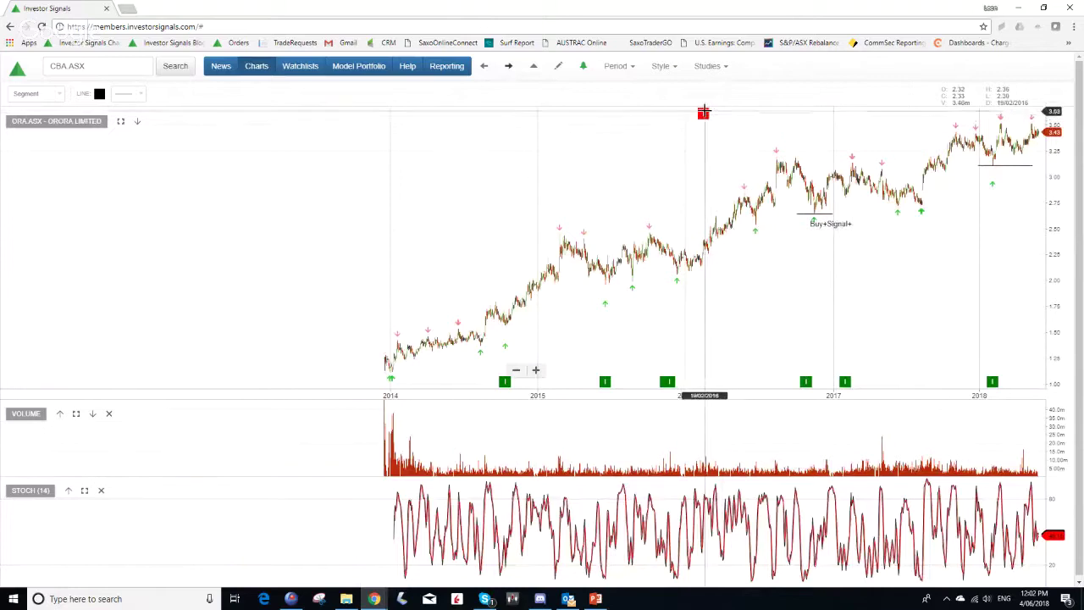
pyautogui.click(796, 213)
pyautogui.click(832, 214)
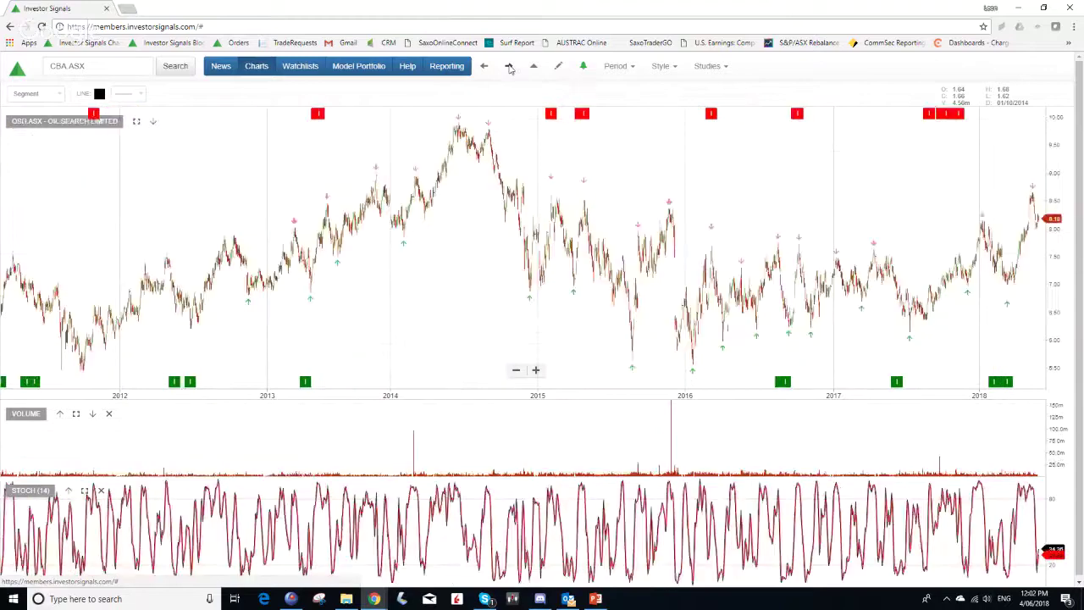
pyautogui.click(509, 66)
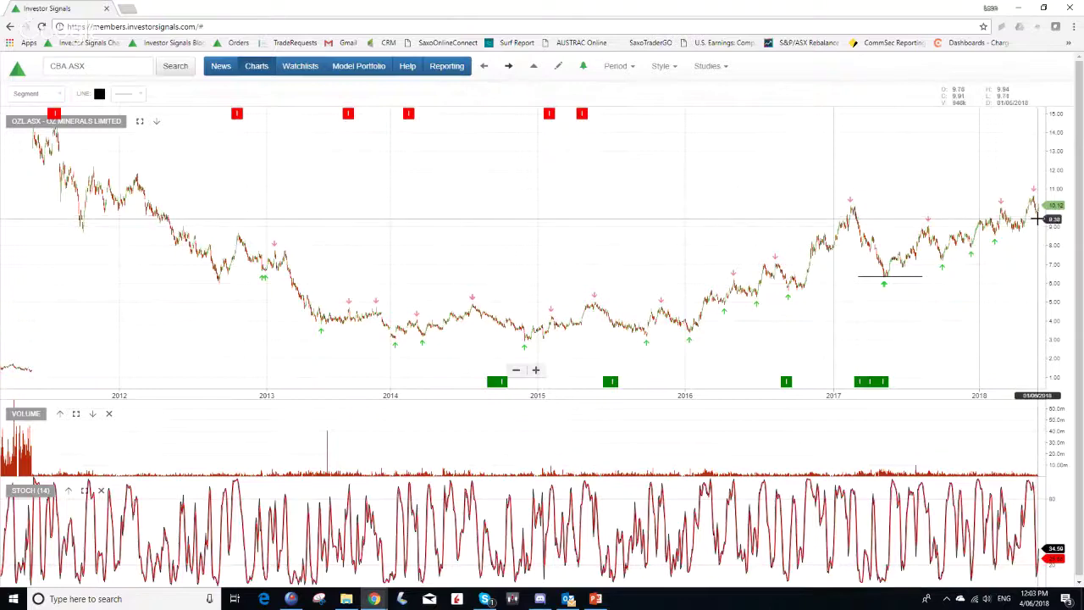
# Step: Move on to the REA Group chart and inspect its 2018 support line
pyautogui.click(508, 70)
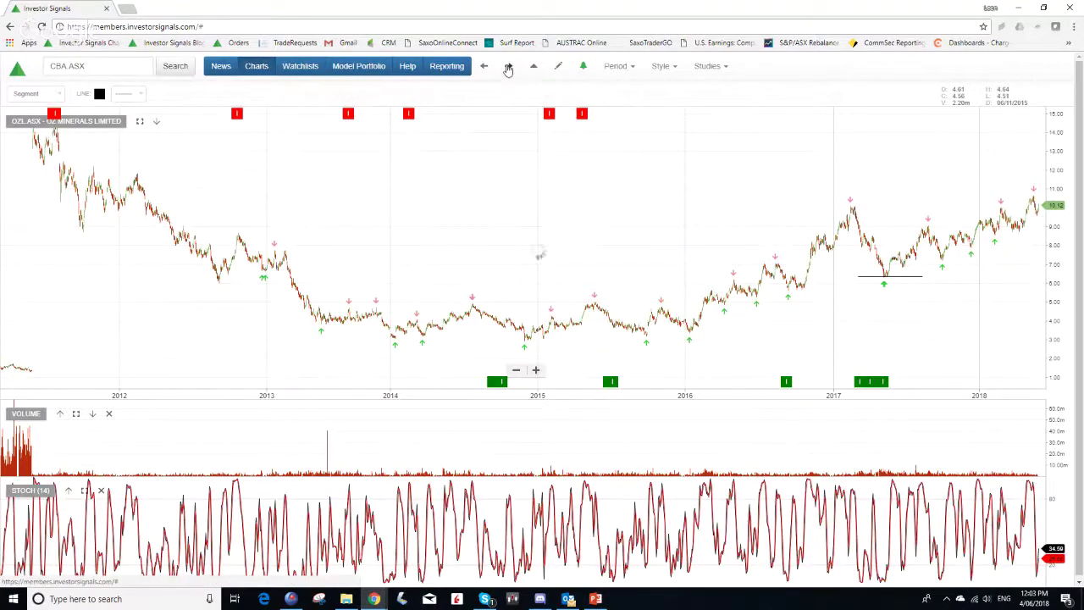
pyautogui.click(508, 70)
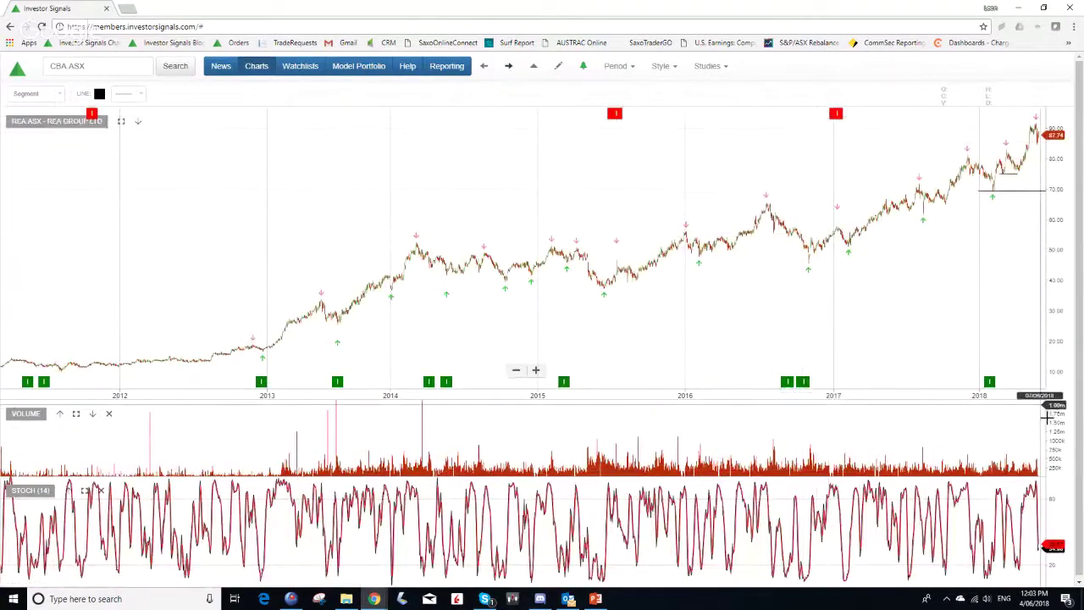
pyautogui.moveTo(984, 191)
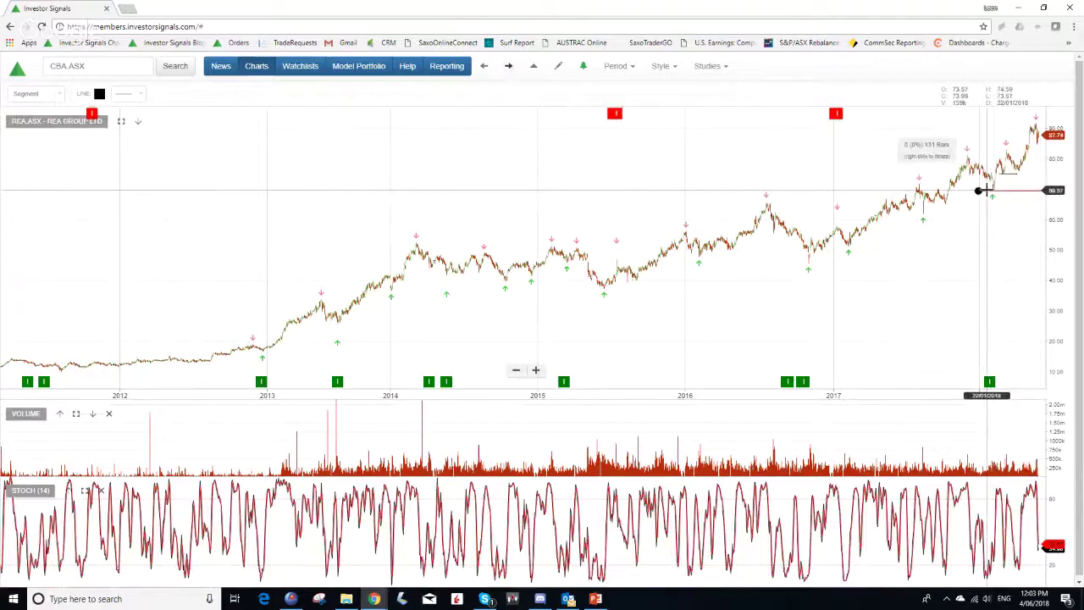
# Step: Move on to The Star Entertainment Group chart and examine its long support line and value range label
pyautogui.click(507, 68)
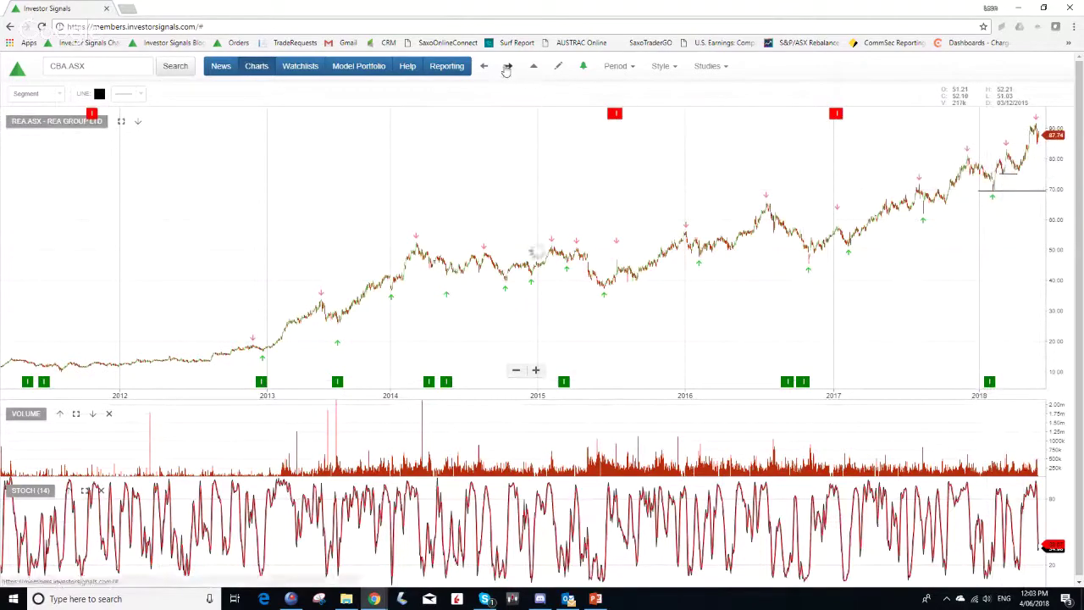
pyautogui.click(506, 68)
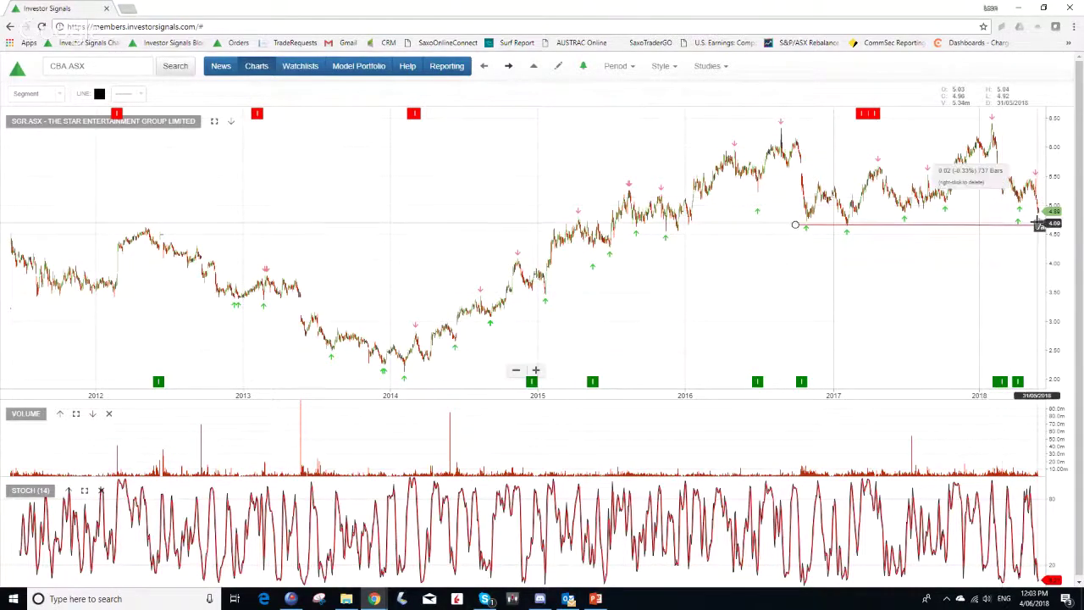
pyautogui.moveTo(987, 259); pyautogui.dragTo(902, 199)
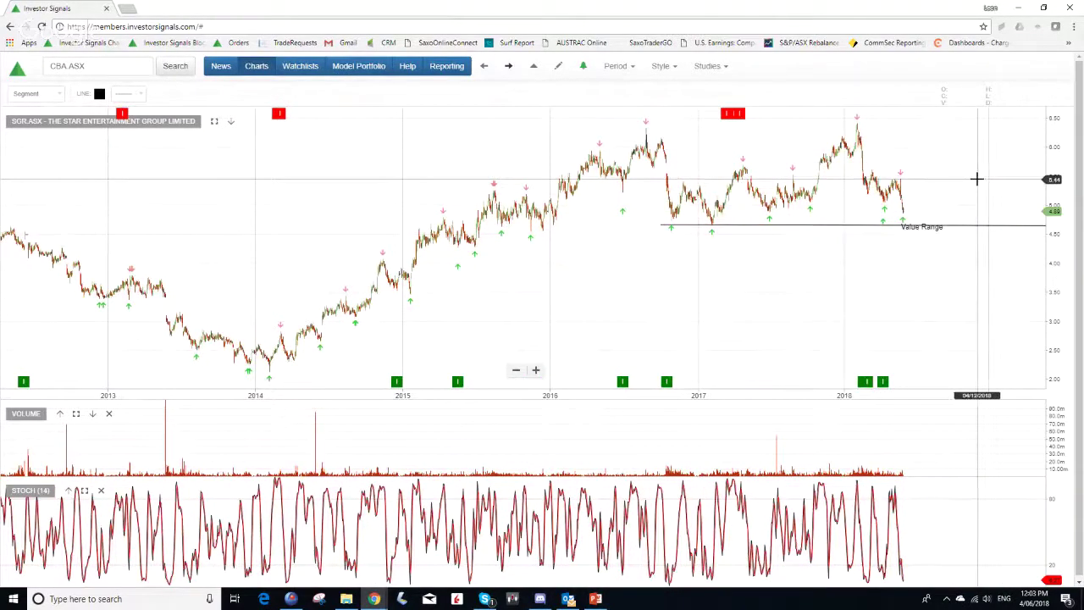
# Step: Step past Spark Infrastructure to Tabcorp, examine its two support lines, and move on to Westpac
pyautogui.click(507, 67)
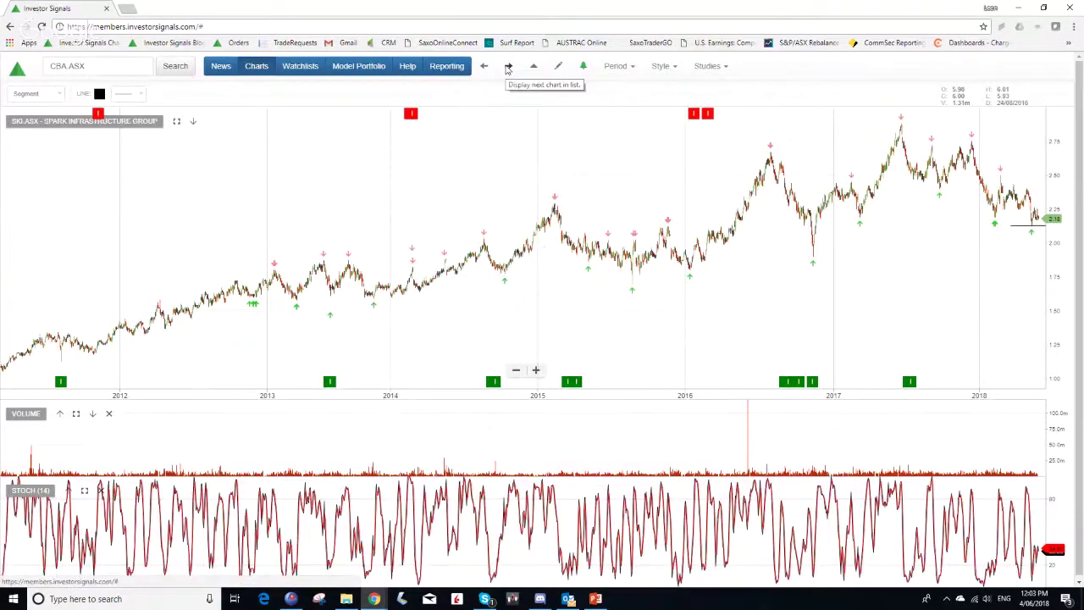
pyautogui.click(508, 68)
pyautogui.click(508, 68)
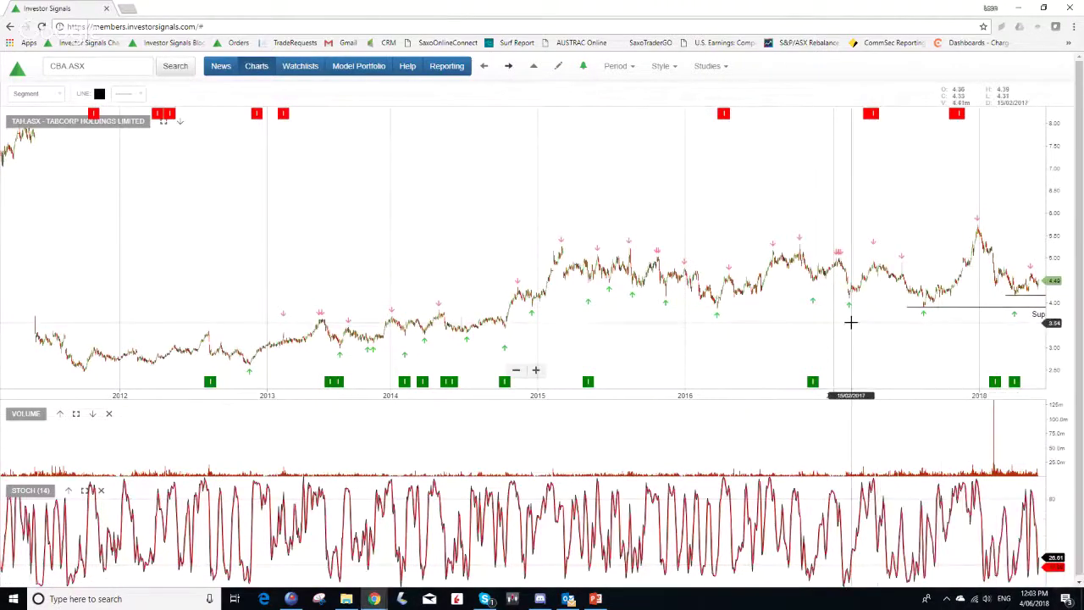
pyautogui.moveTo(849, 322); pyautogui.dragTo(787, 328)
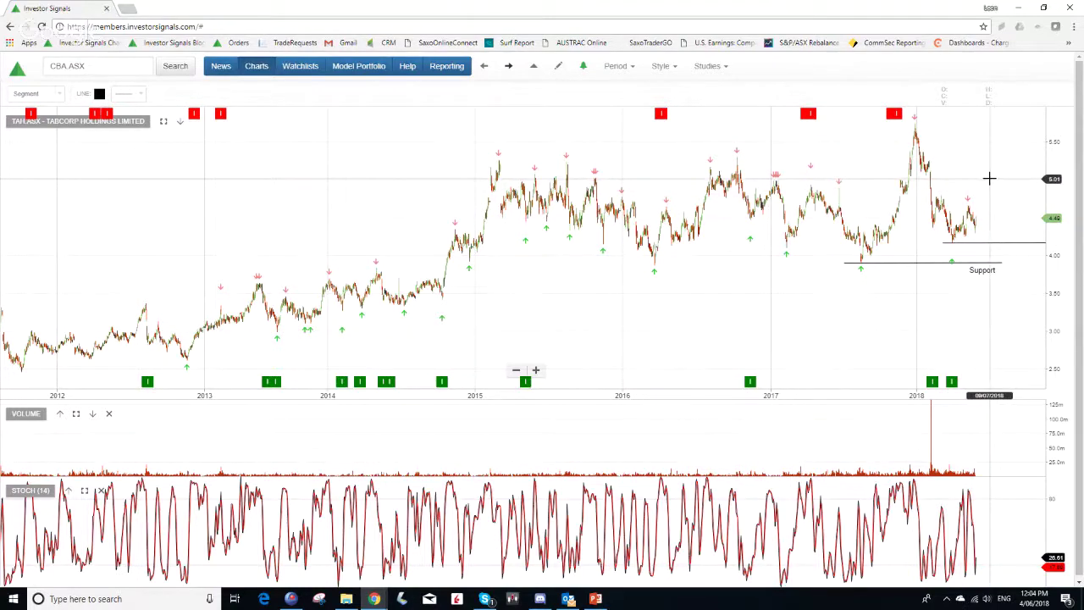
pyautogui.click(508, 68)
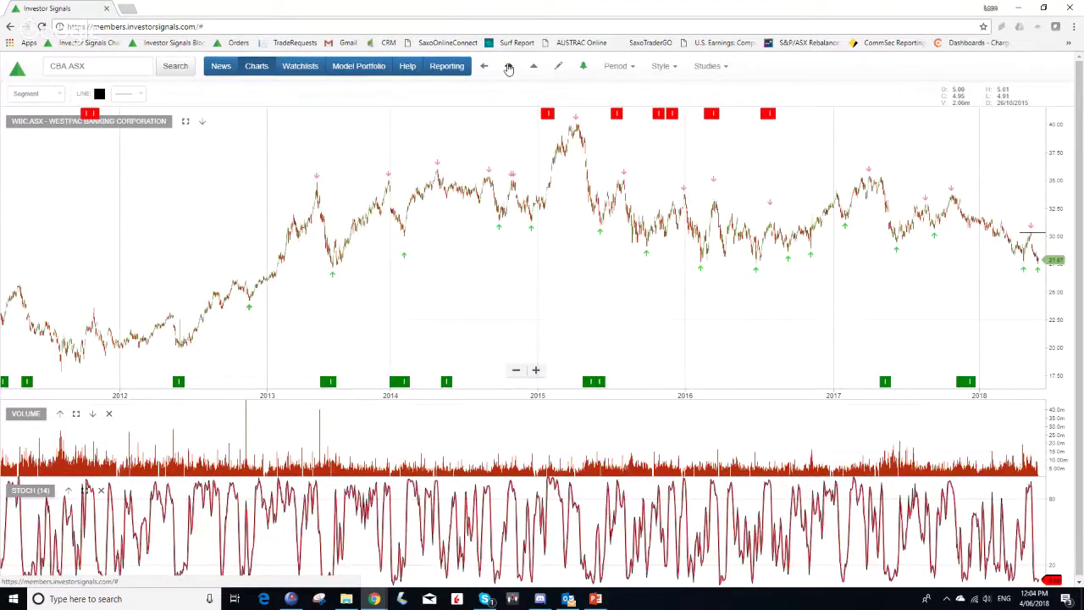
# Step: Return to the ASX Top 100 model portfolio and review its Recent Closed Positions table
pyautogui.click(509, 67)
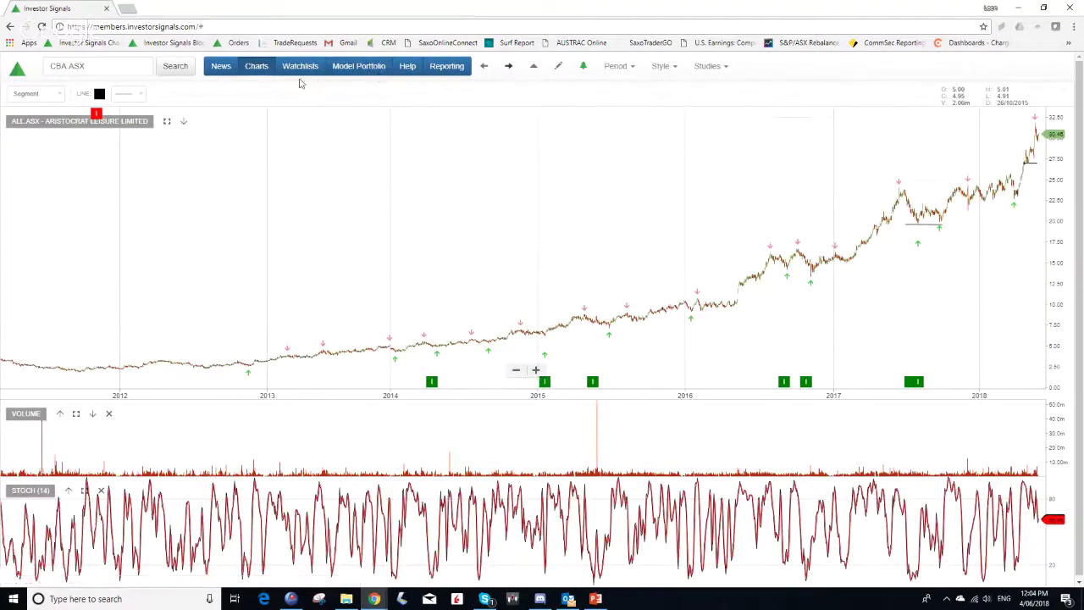
pyautogui.click(345, 69)
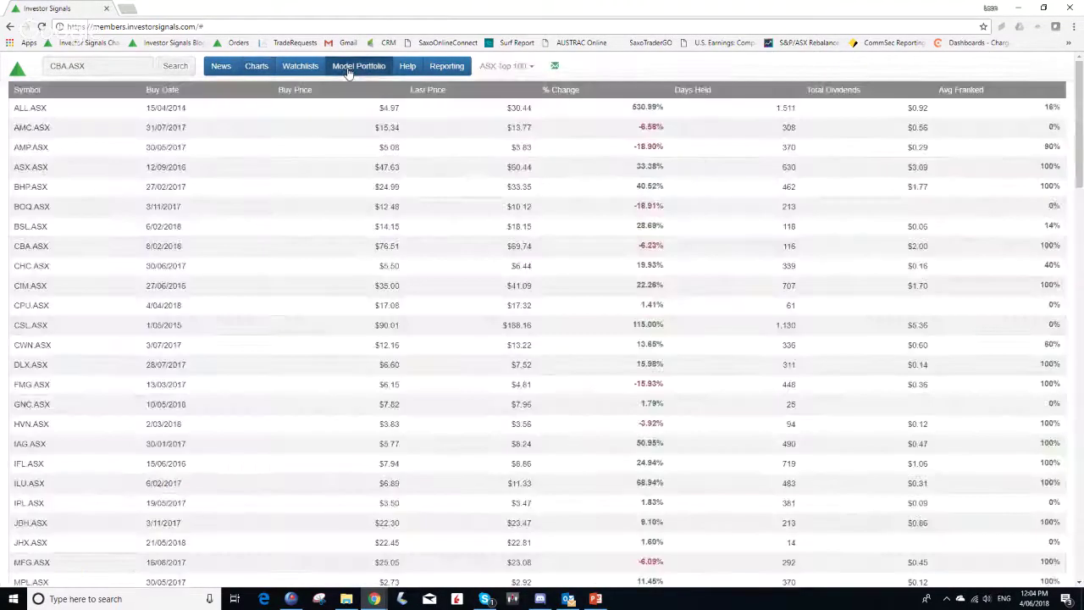
pyautogui.scroll(-20, 552, 175)
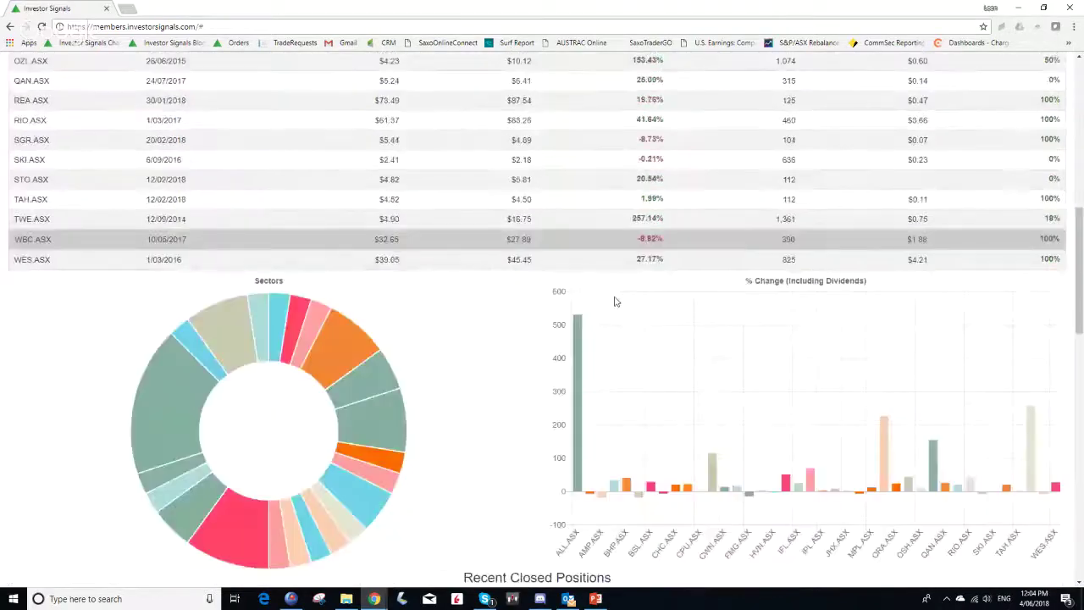
pyautogui.scroll(2, 614, 303)
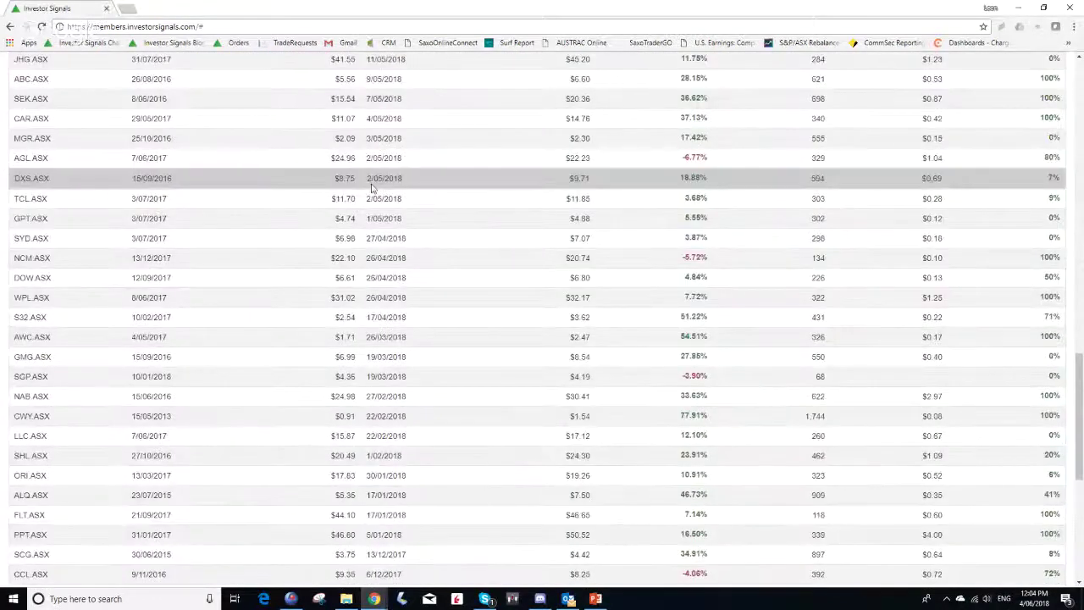
pyautogui.scroll(2, 327, 107)
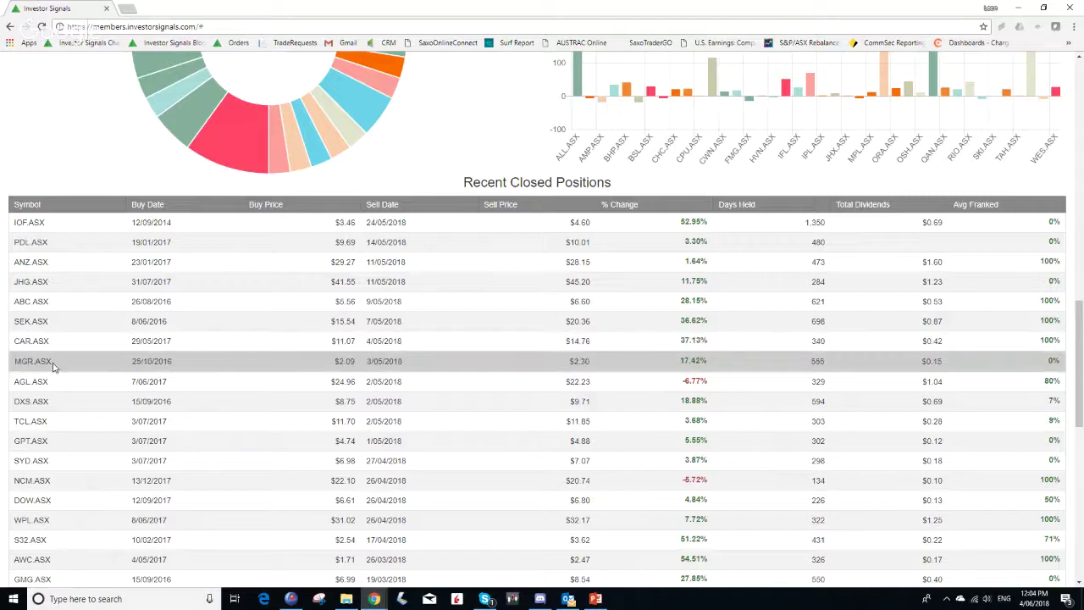
pyautogui.scroll(-2, 53, 365)
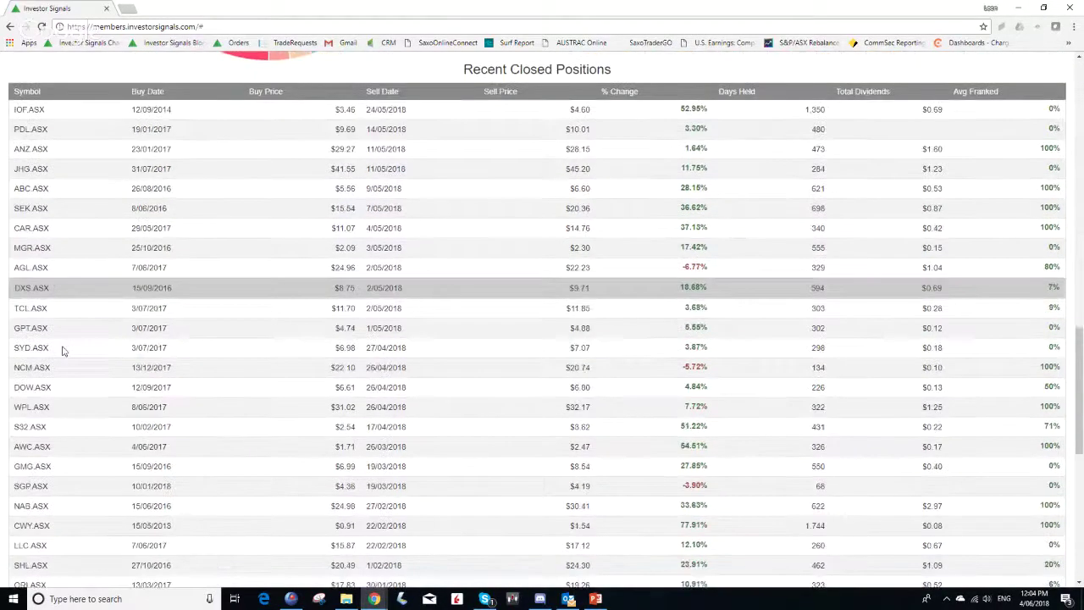
pyautogui.scroll(-2, 52, 318)
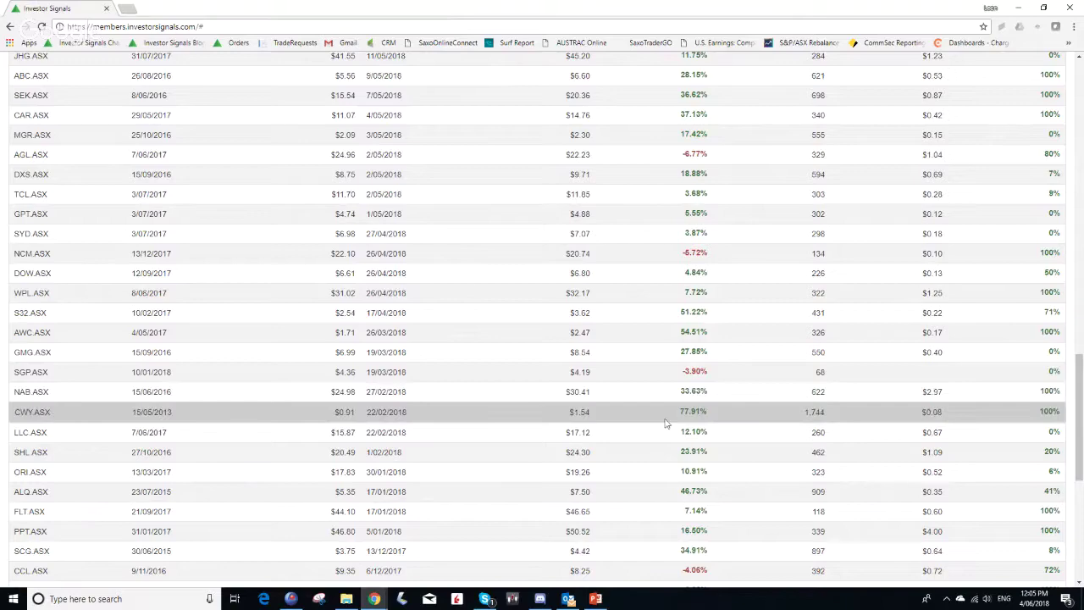
pyautogui.scroll(-3, 90, 418)
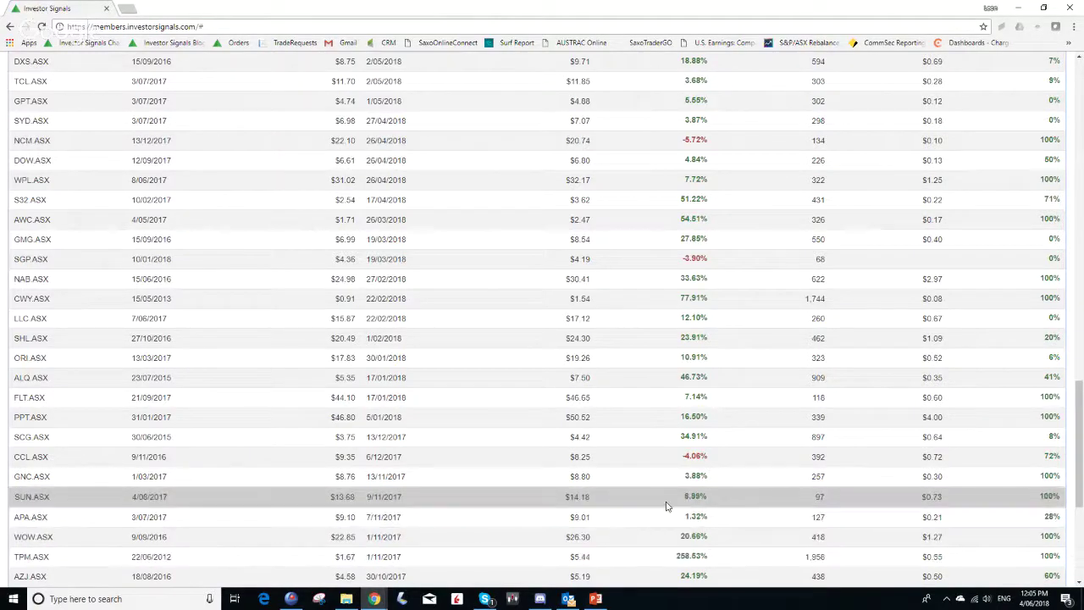
pyautogui.scroll(20, 665, 505)
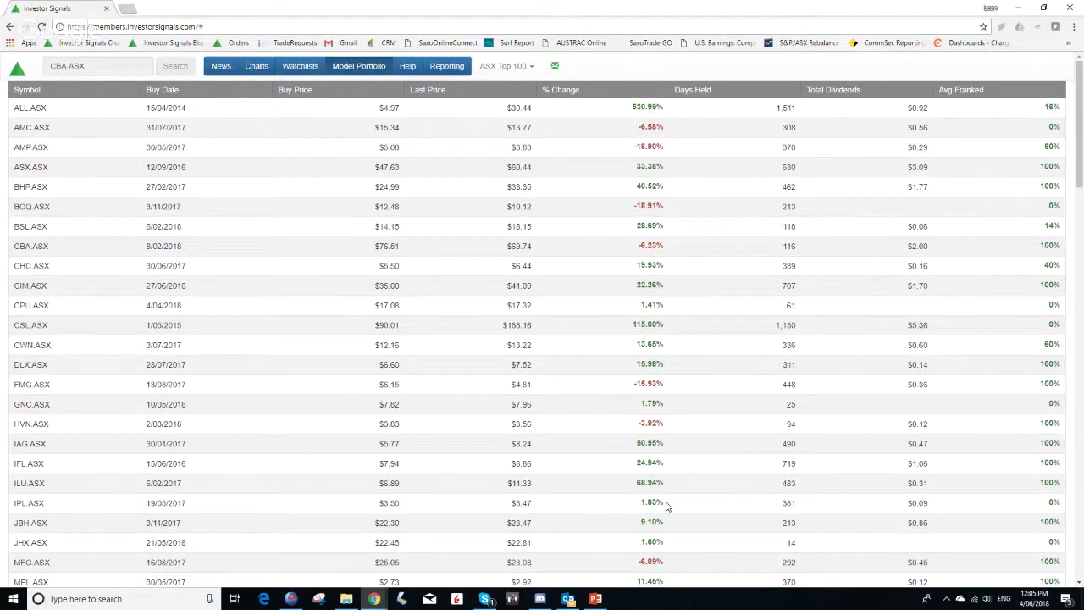
# Step: Switch to the ASX ETFs model portfolio and open the BBOZ chart to inspect its 2018 support line
pyautogui.click(508, 68)
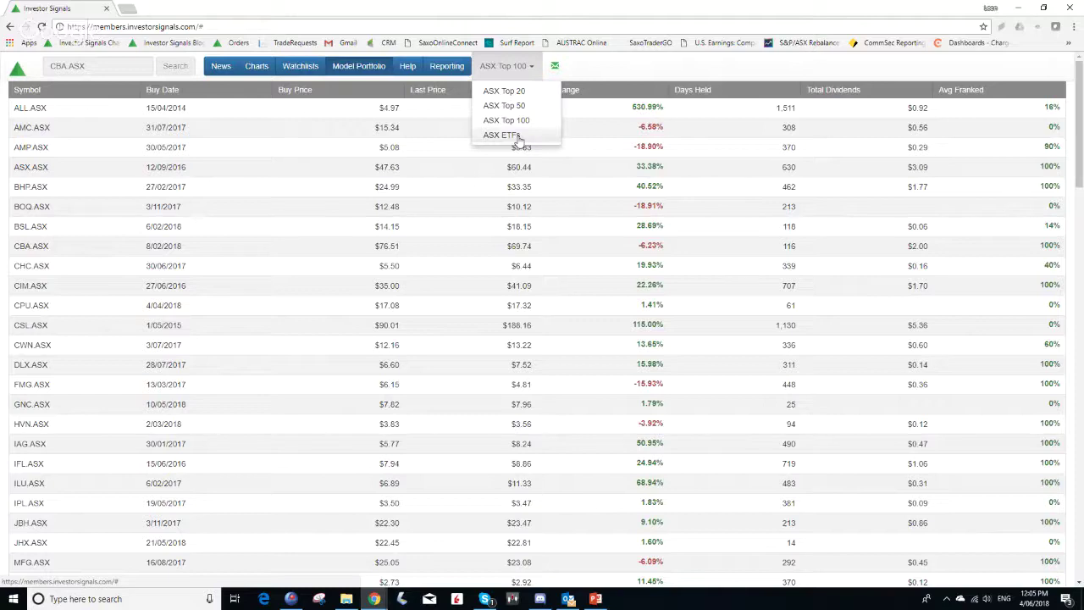
pyautogui.click(508, 136)
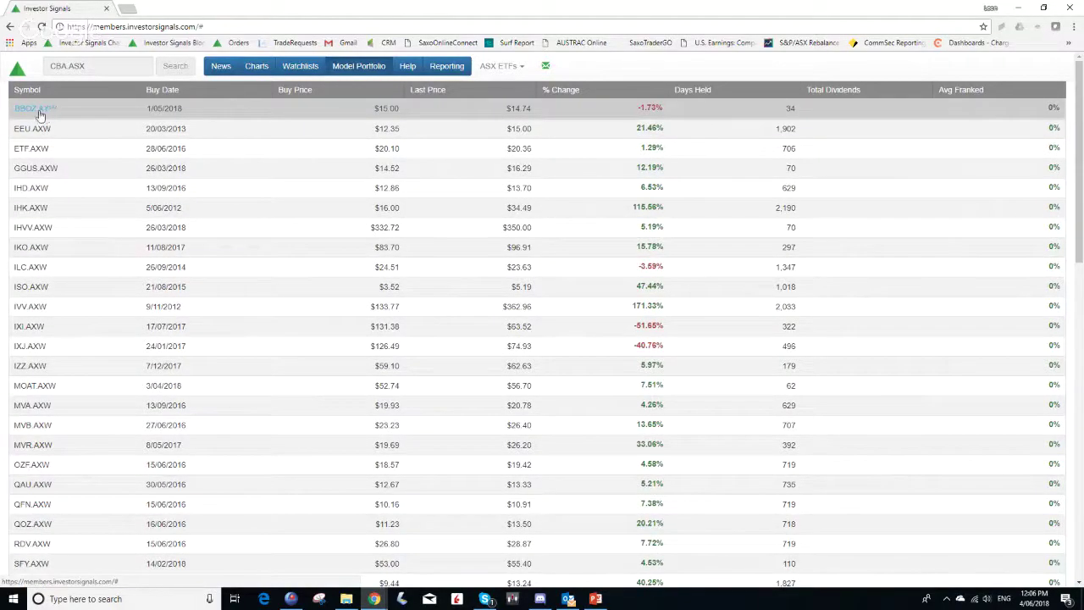
pyautogui.scroll(-10, 111, 256)
pyautogui.scroll(10, 93, 232)
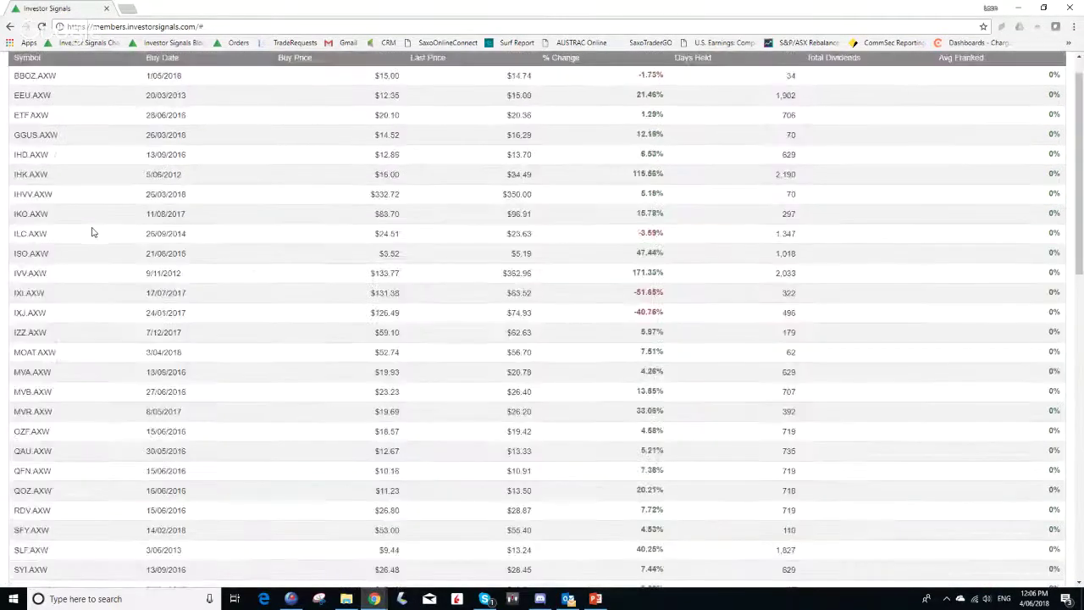
pyautogui.click(32, 108)
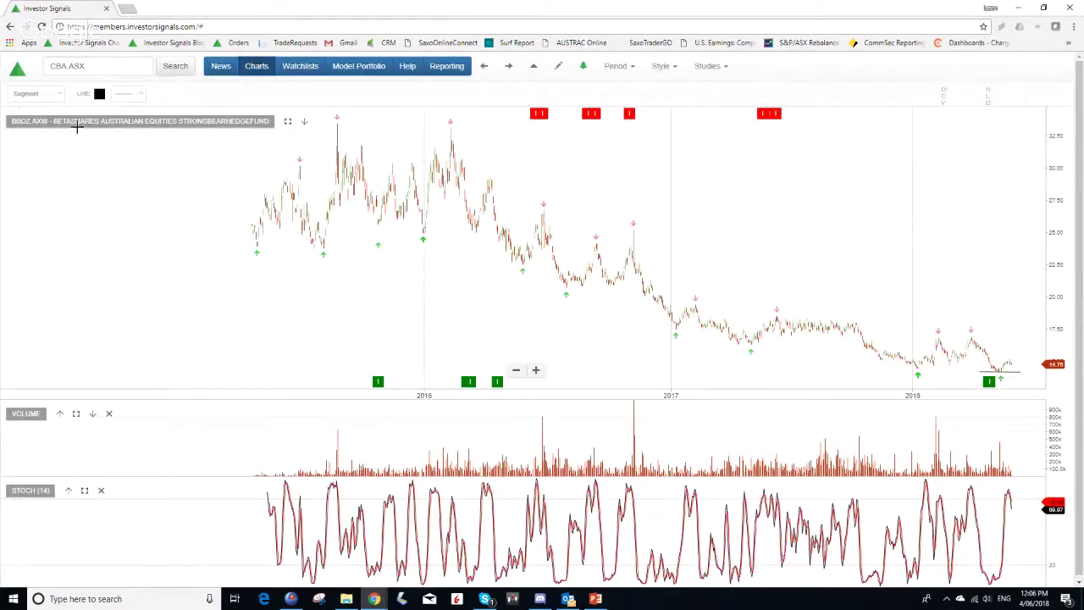
pyautogui.moveTo(990, 370)
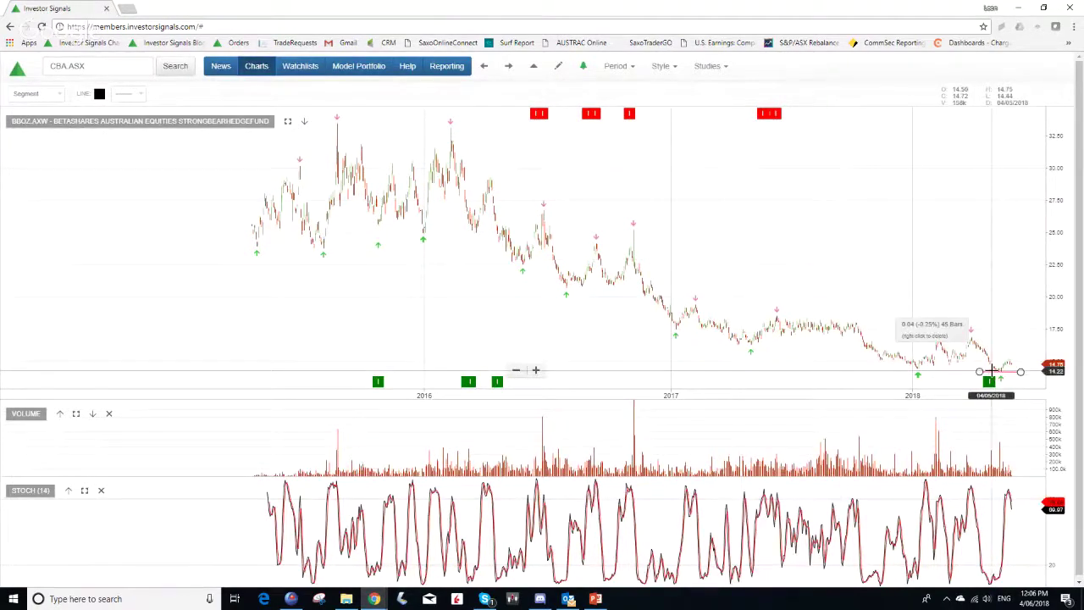
# Step: Go through the following ETF charts from EEU past GGUS, IHD, IHK and IHVV to IKO, the South Korea ETF
pyautogui.click(510, 68)
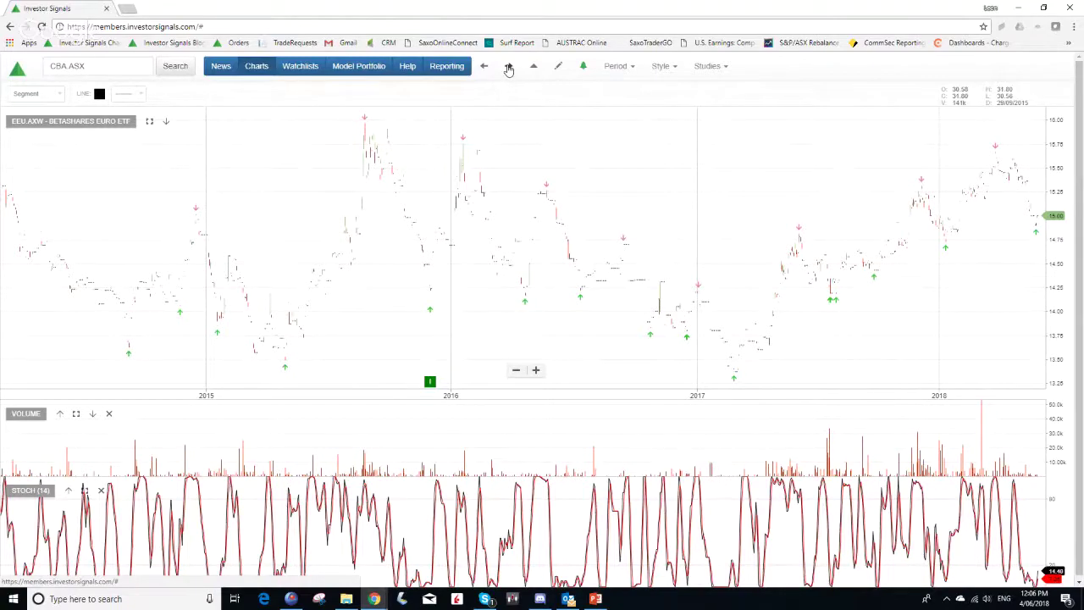
pyautogui.click(508, 68)
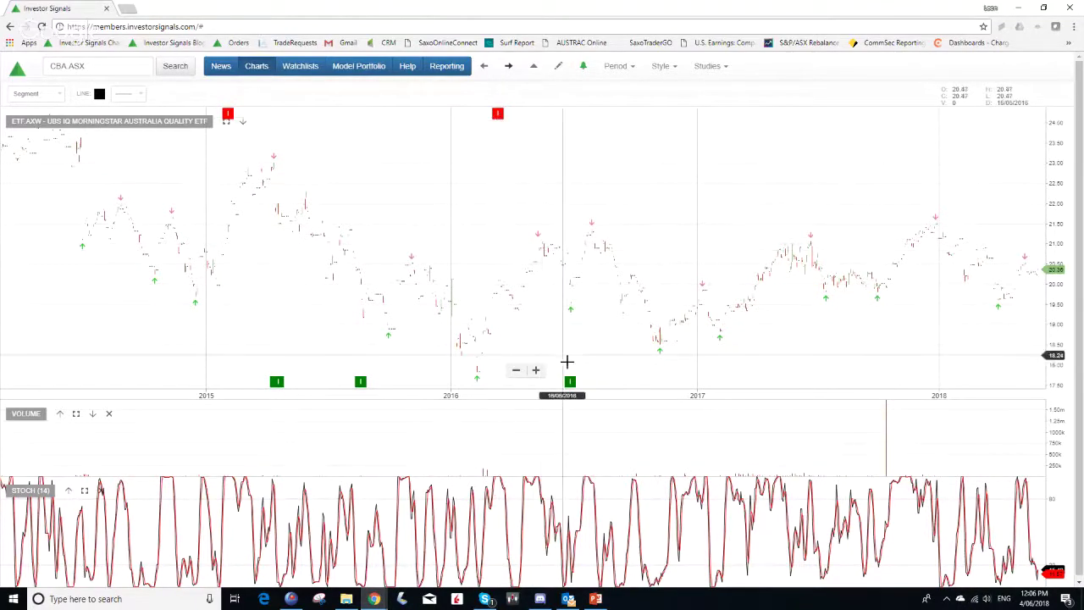
pyautogui.click(508, 67)
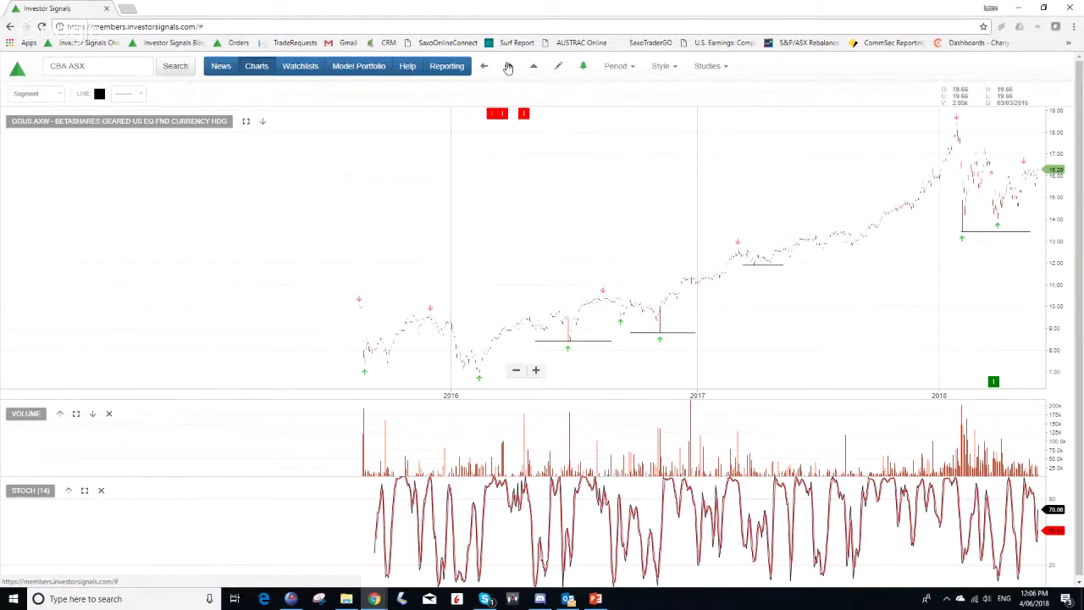
pyautogui.click(508, 68)
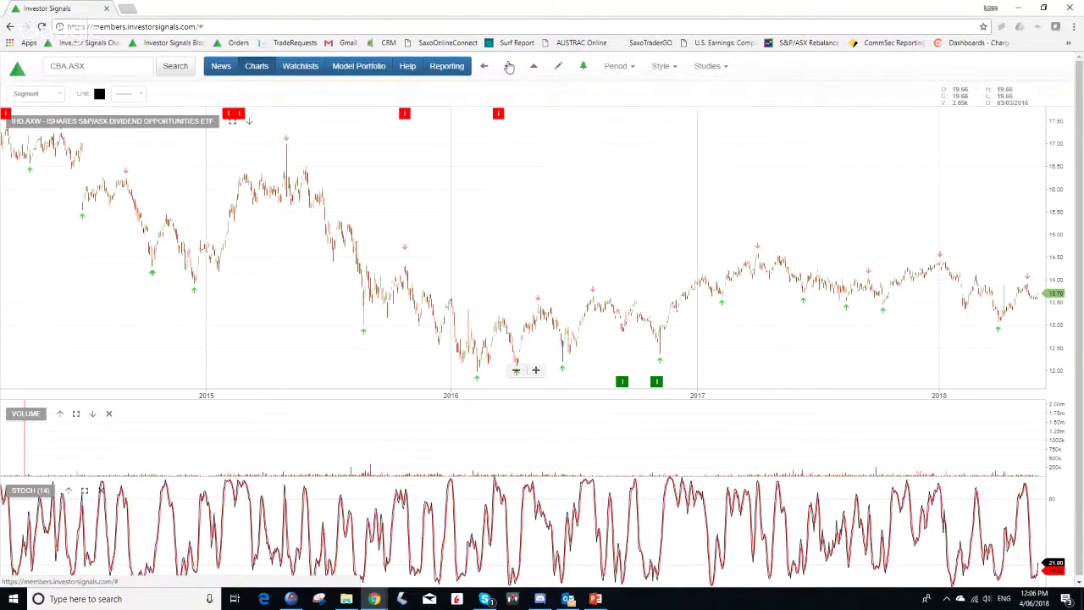
pyautogui.click(509, 67)
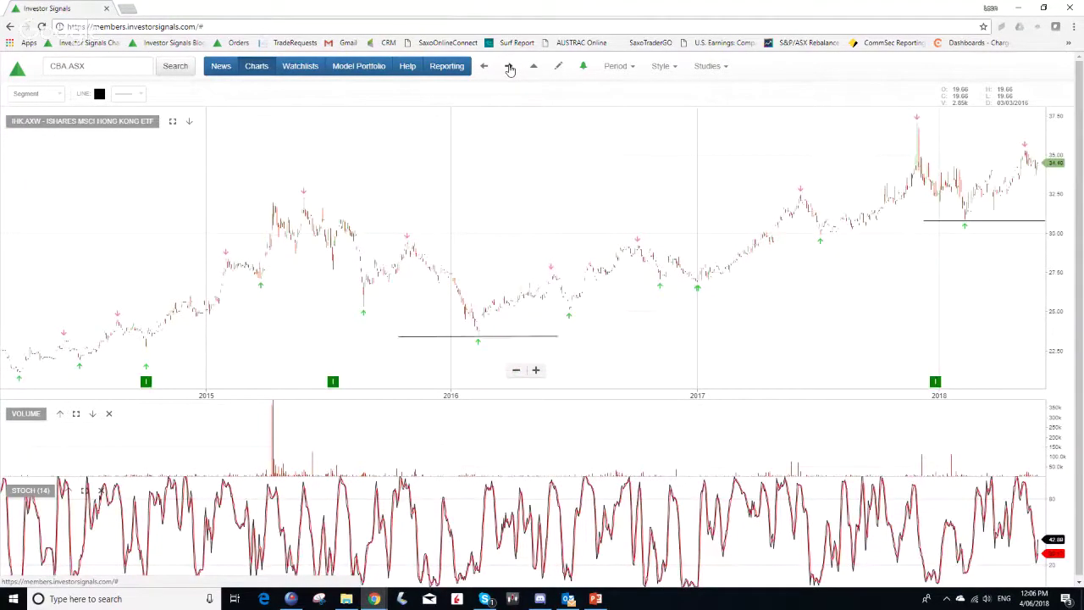
pyautogui.click(508, 67)
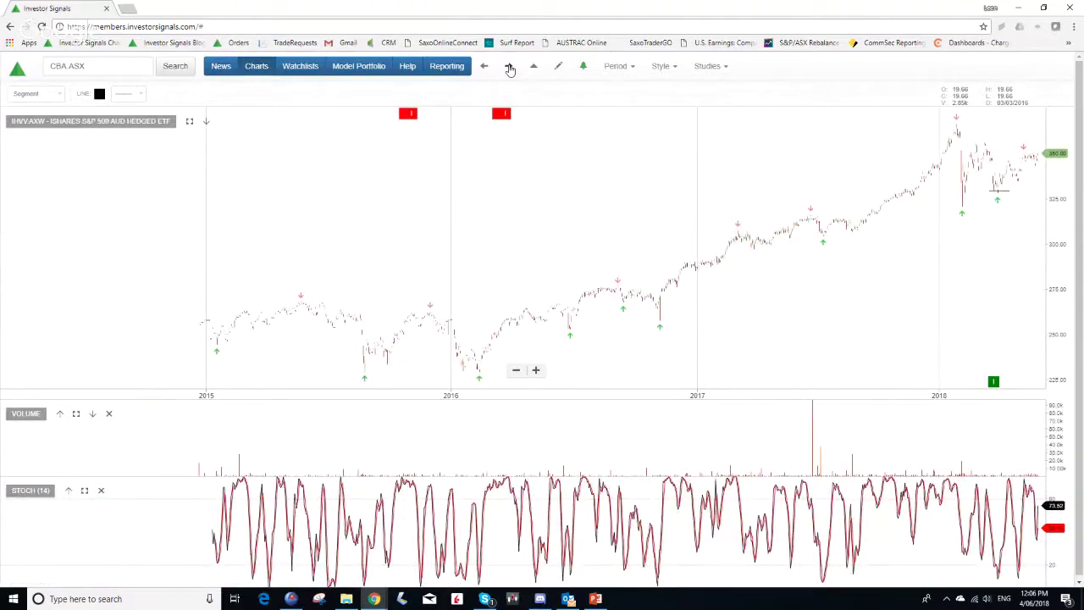
pyautogui.click(509, 68)
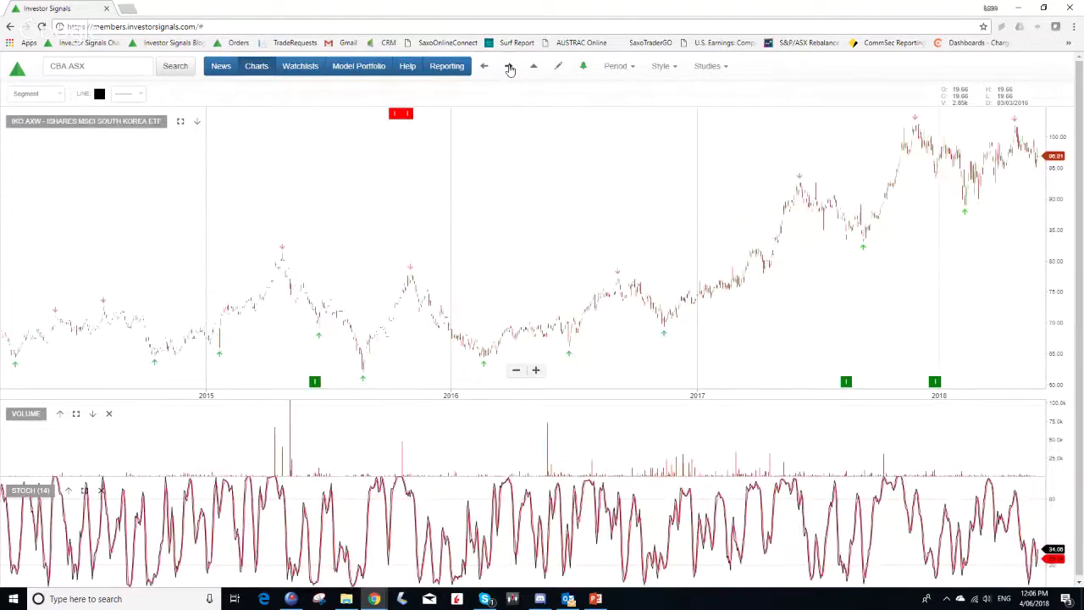
# Step: Move on to the ILC and ISO charts, check the August 2015 buy signal on ISO, and continue to IVV
pyautogui.click(508, 69)
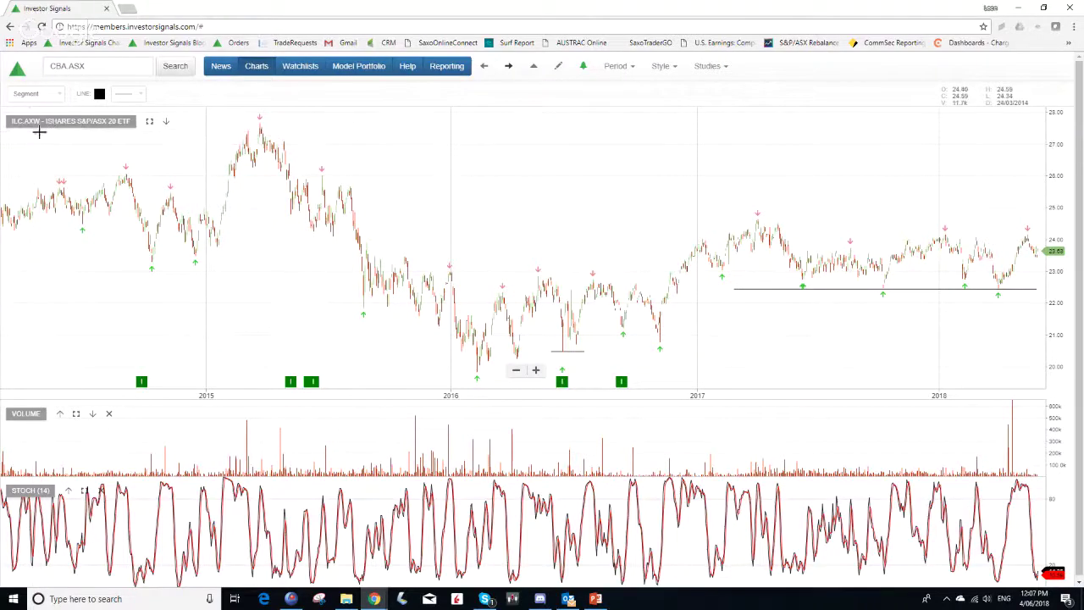
pyautogui.click(508, 66)
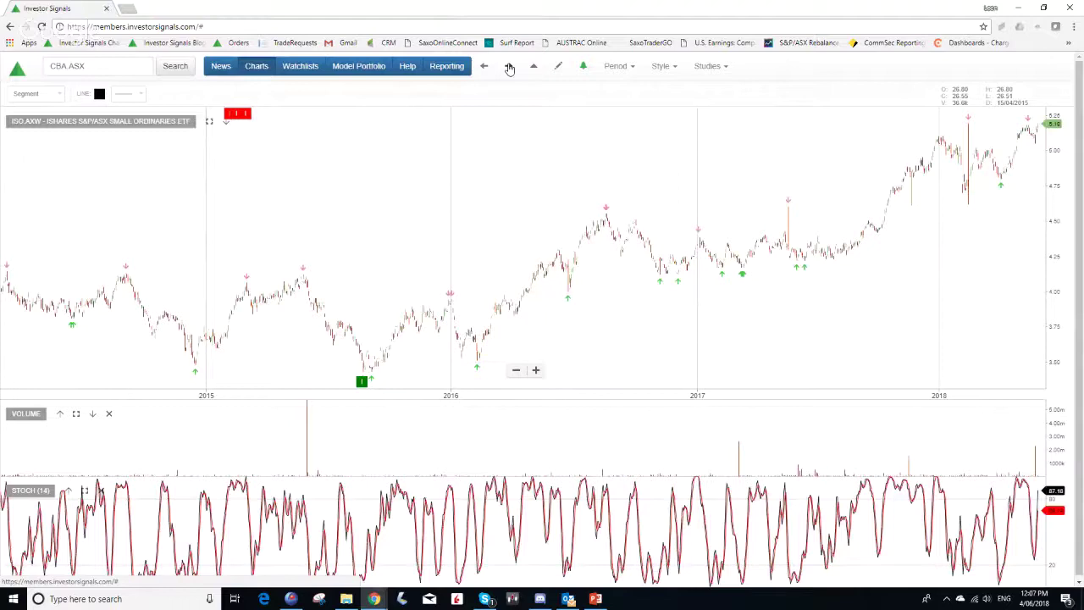
pyautogui.click(509, 68)
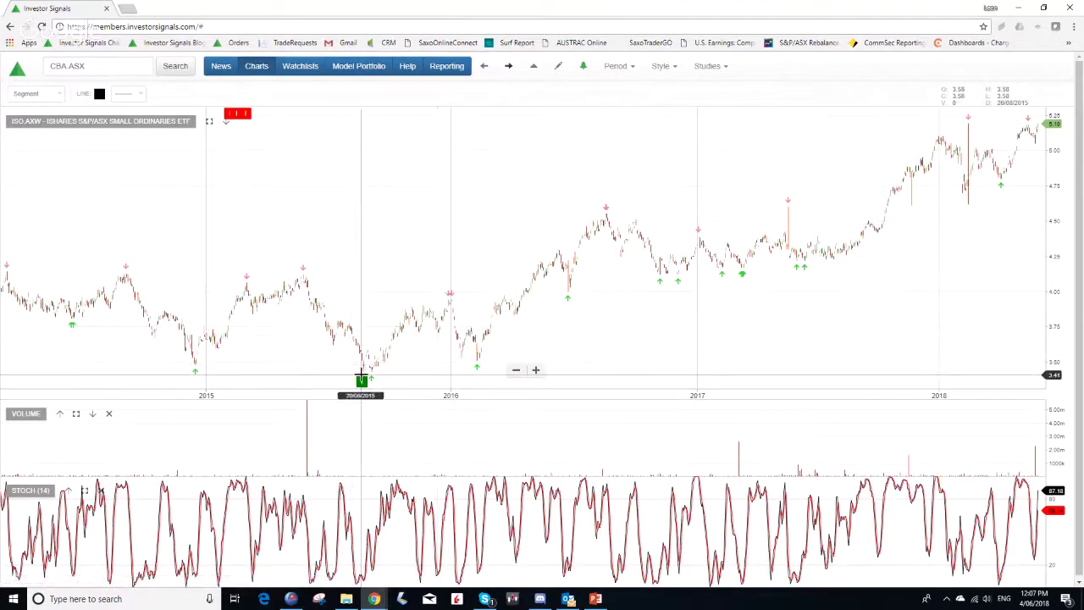
pyautogui.click(508, 66)
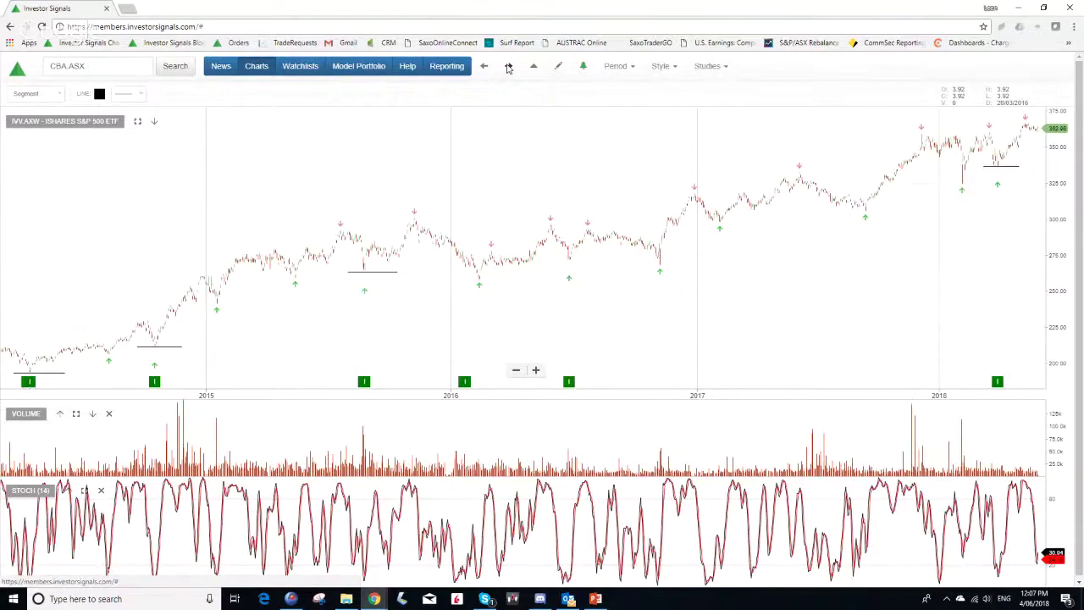
# Step: Step past IXI and IXJ to the IZZ China Large-Cap chart and examine its support line starting in December 2017
pyautogui.click(508, 66)
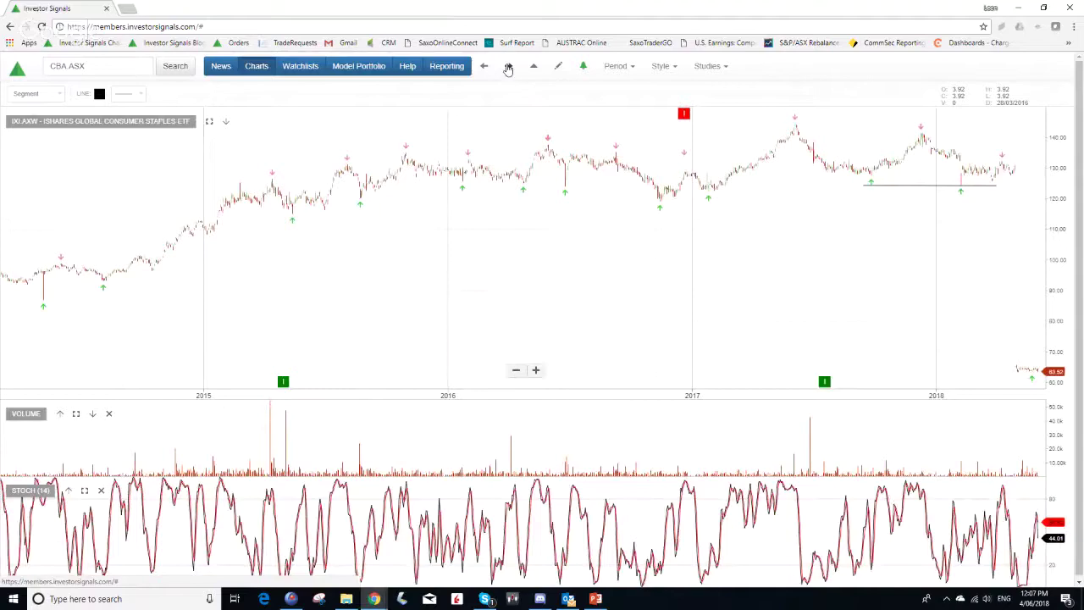
pyautogui.click(508, 66)
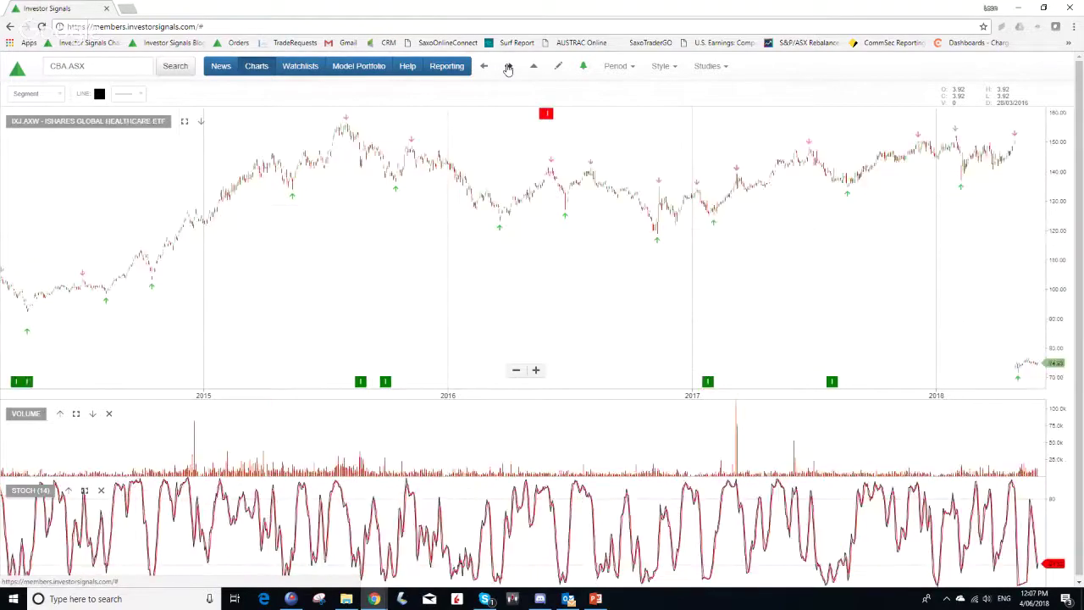
pyautogui.click(508, 66)
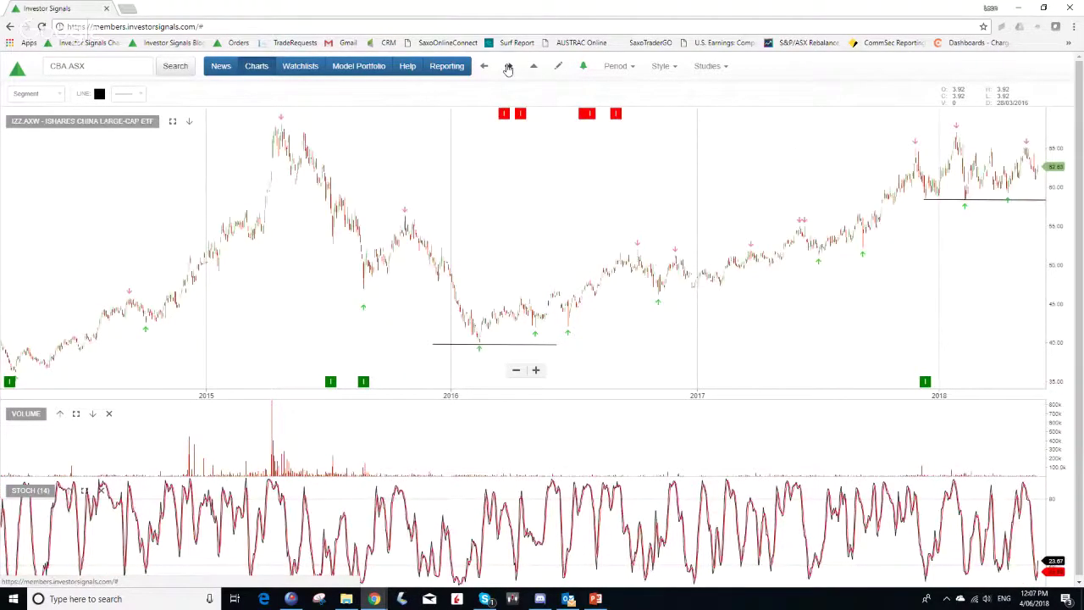
pyautogui.moveTo(925, 200)
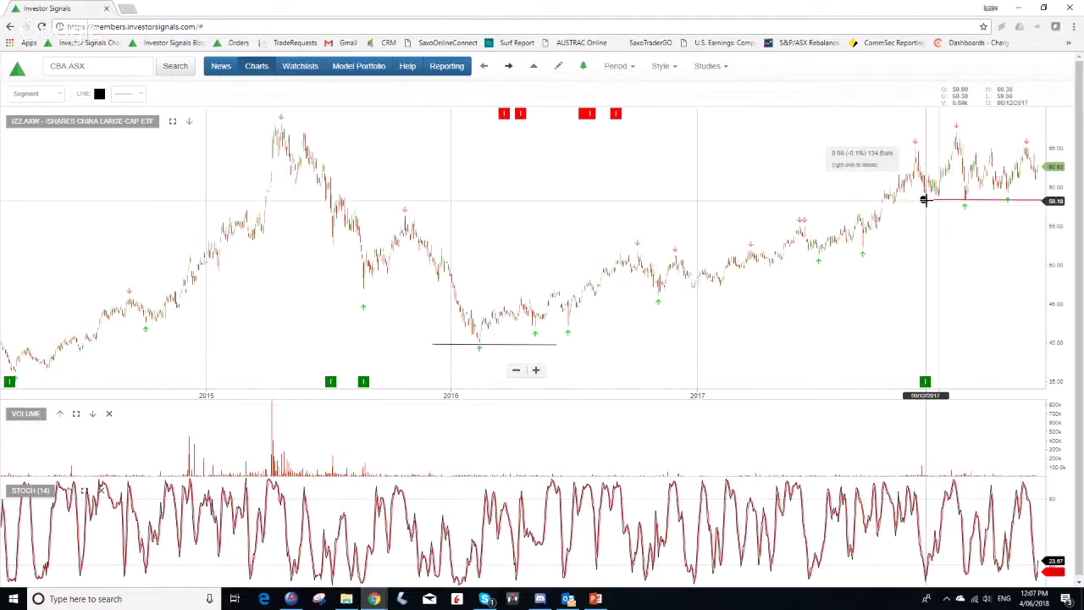
pyautogui.moveTo(925, 201); pyautogui.dragTo(925, 197)
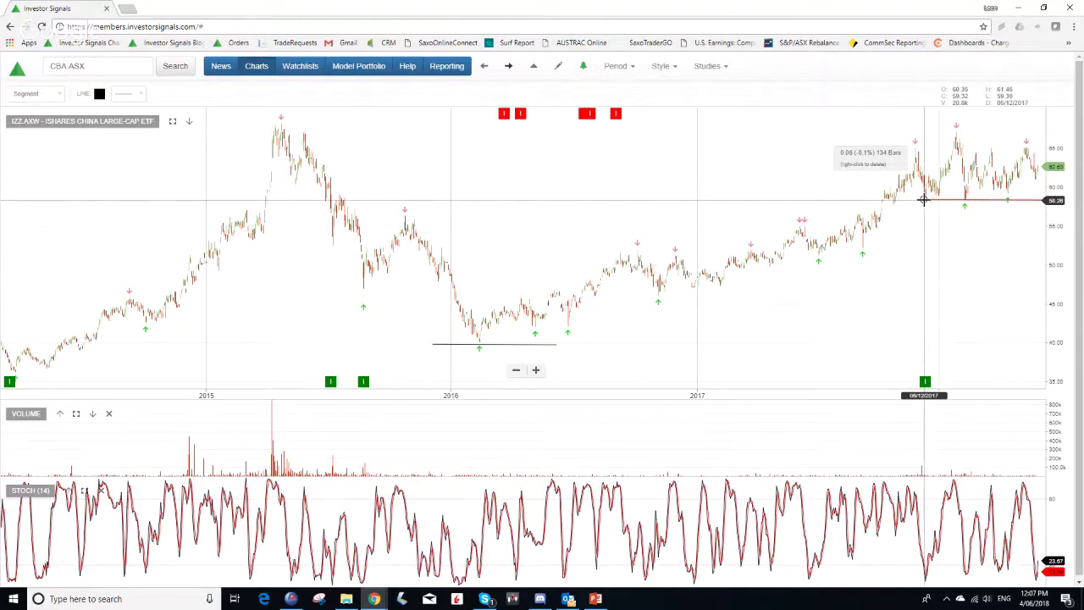
# Step: View the MOAT chart's 2018 support line, and step through MVA and OZF to the SLF listed property fund chart
pyautogui.click(508, 68)
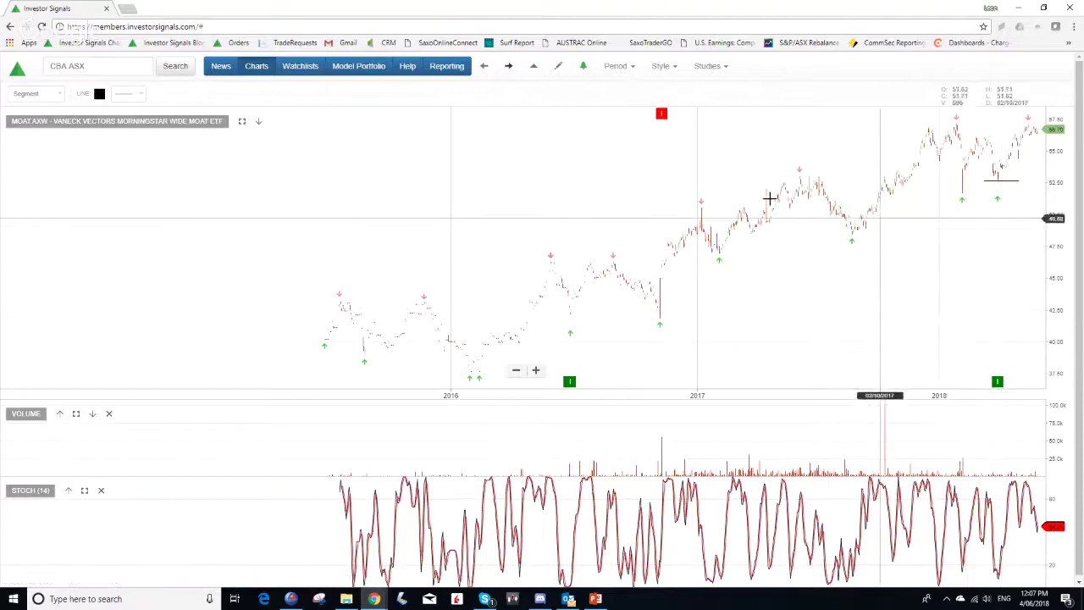
pyautogui.moveTo(1016, 176)
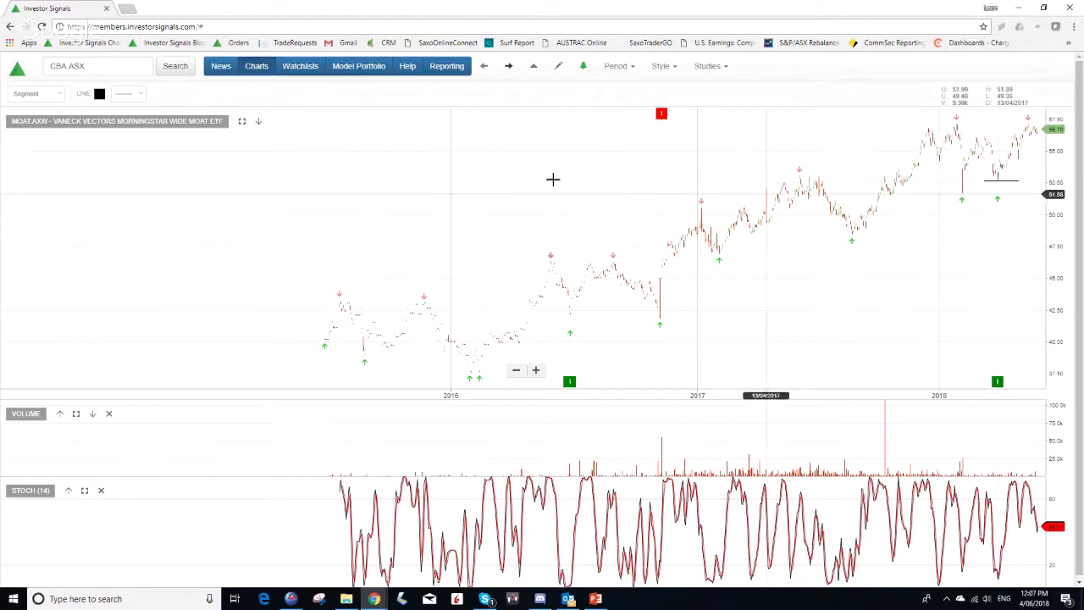
pyautogui.click(507, 68)
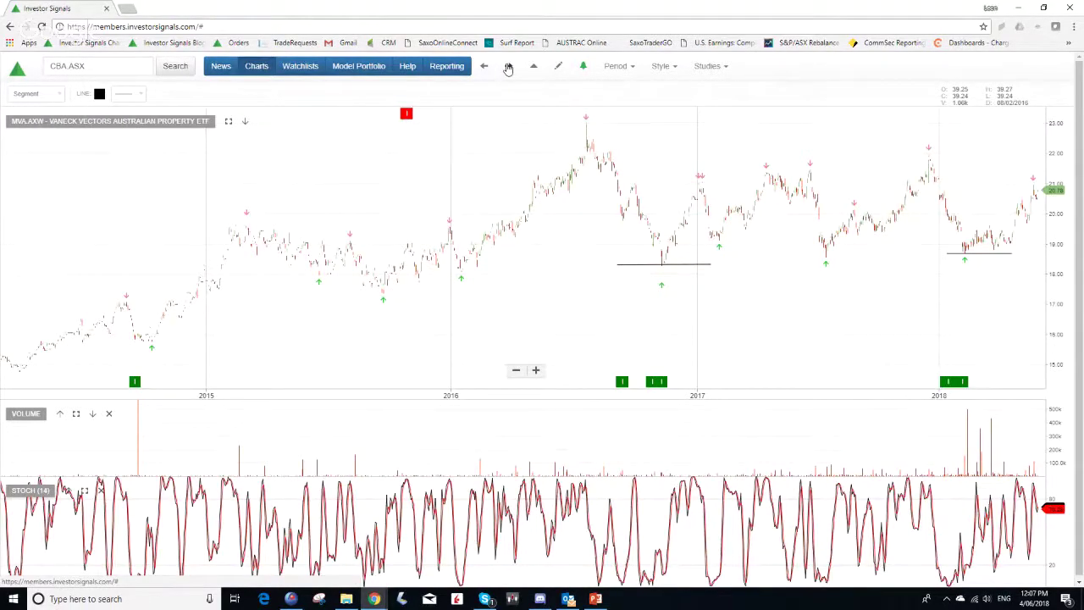
pyautogui.click(508, 67)
pyautogui.click(508, 68)
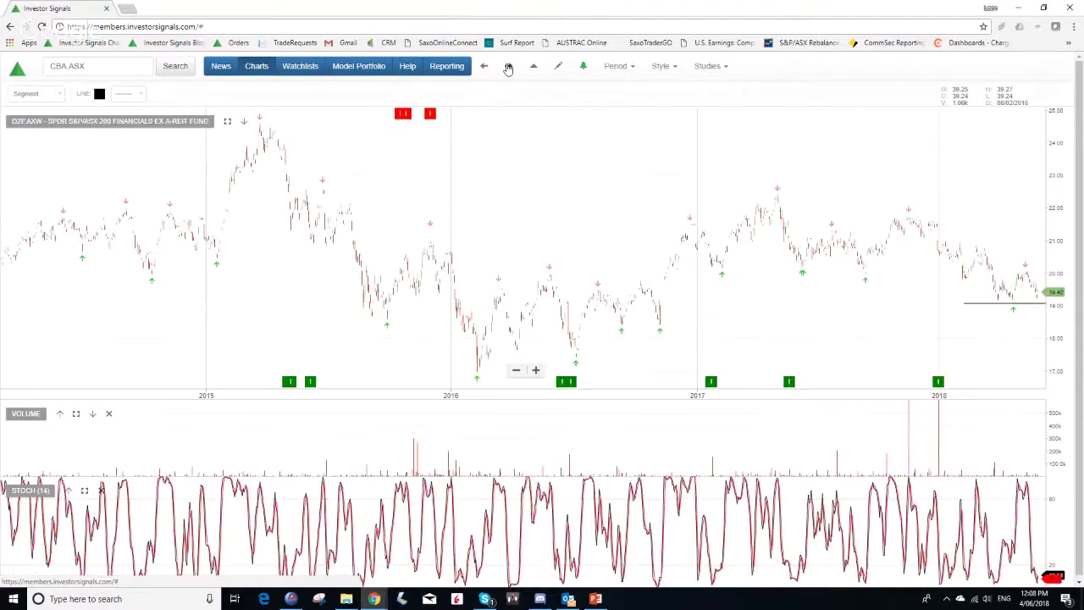
pyautogui.click(508, 68)
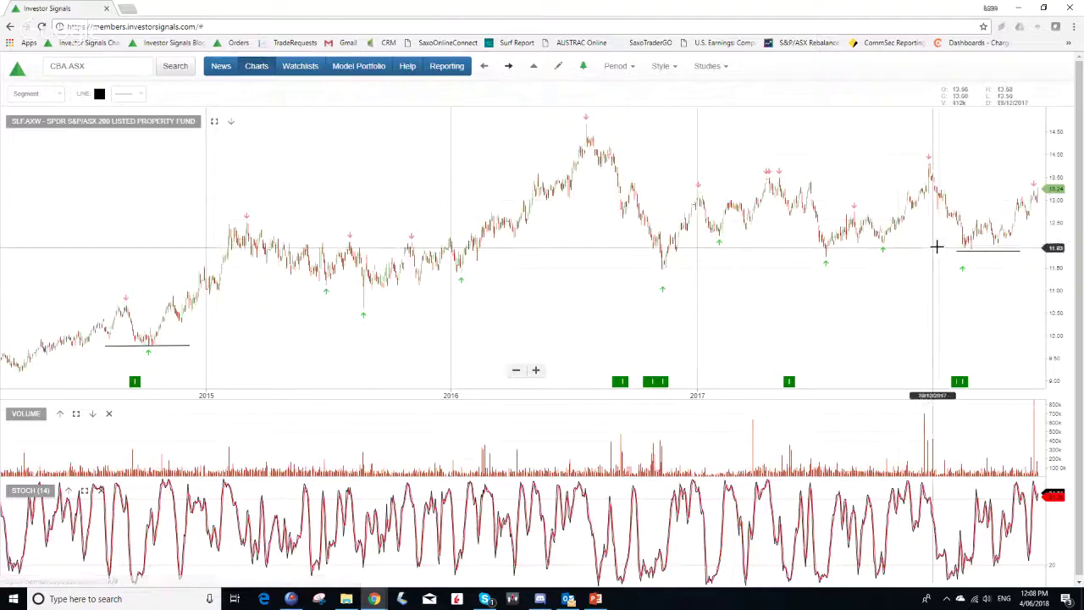
# Step: Step through the remaining ETF charts from SYI past UMAX, VGS and VTS to WDIV, and return to the ASX ETFs model portfolio
pyautogui.click(508, 66)
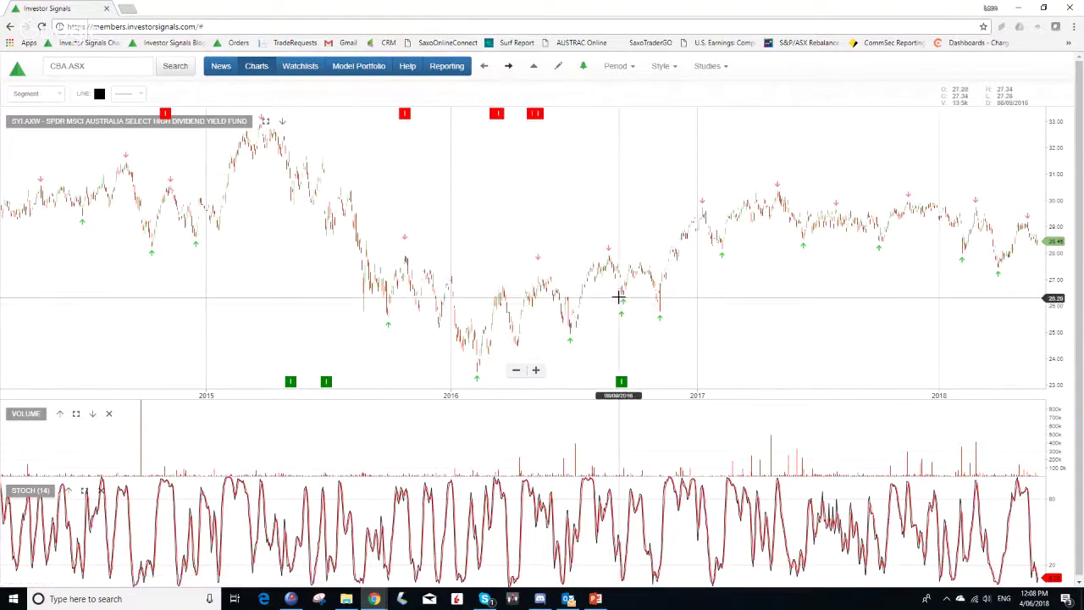
pyautogui.click(508, 66)
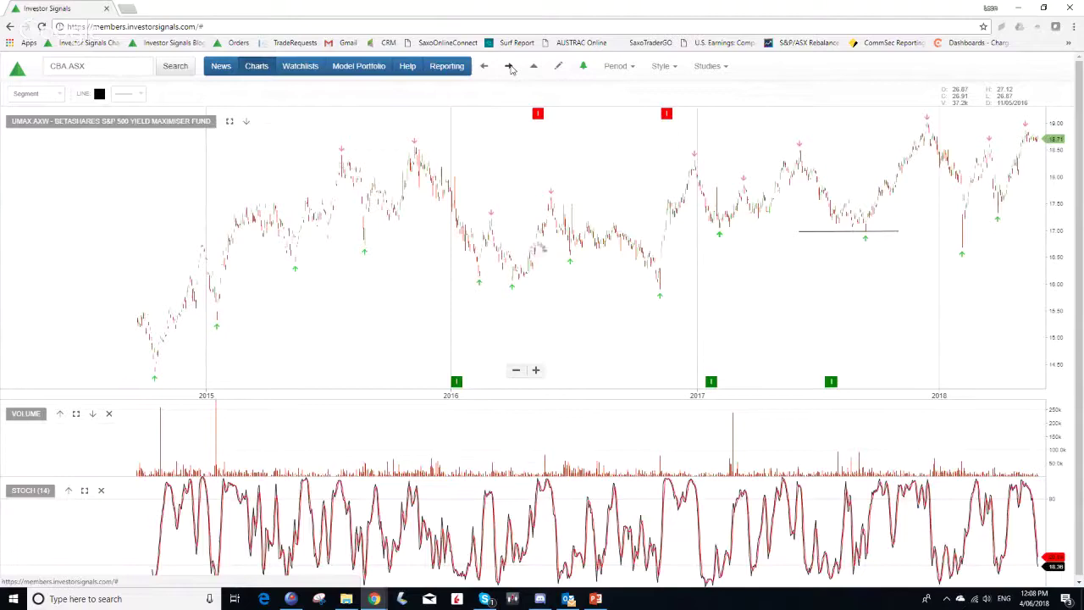
pyautogui.click(508, 66)
pyautogui.click(508, 66)
pyautogui.click(509, 66)
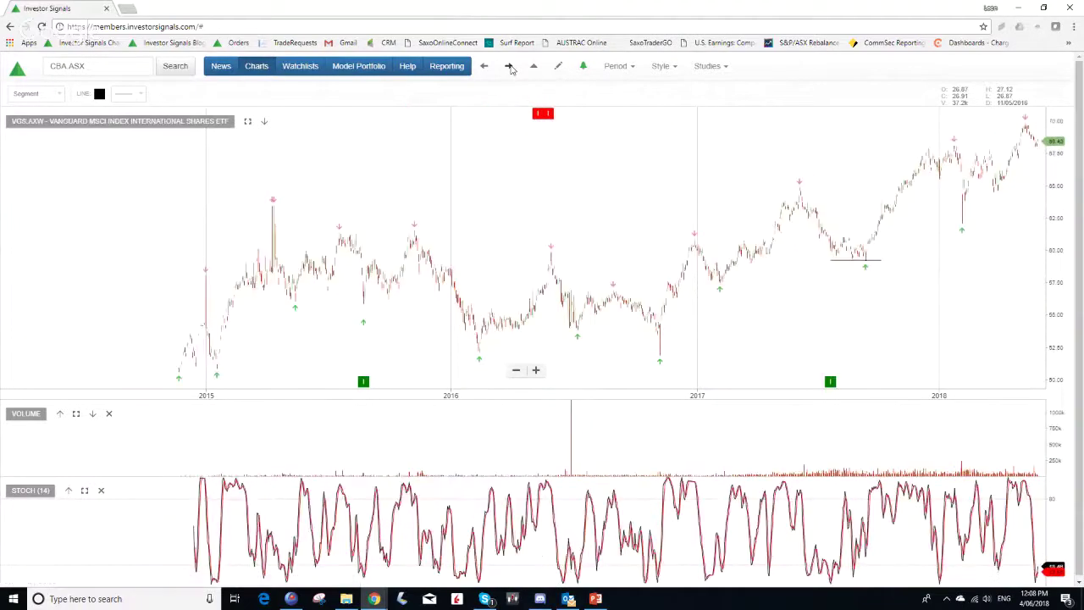
pyautogui.click(509, 66)
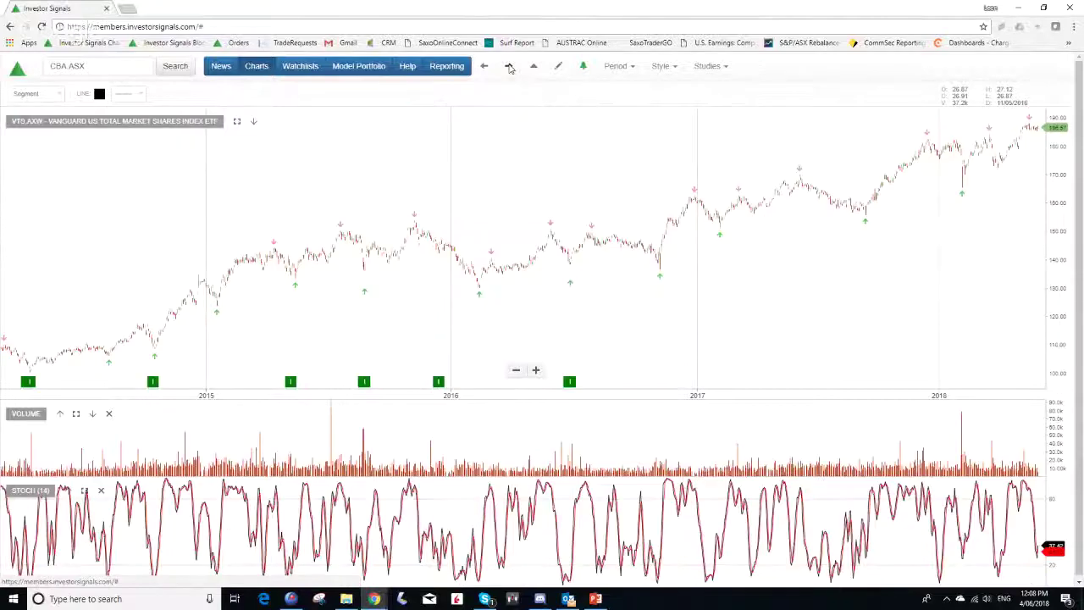
pyautogui.click(507, 67)
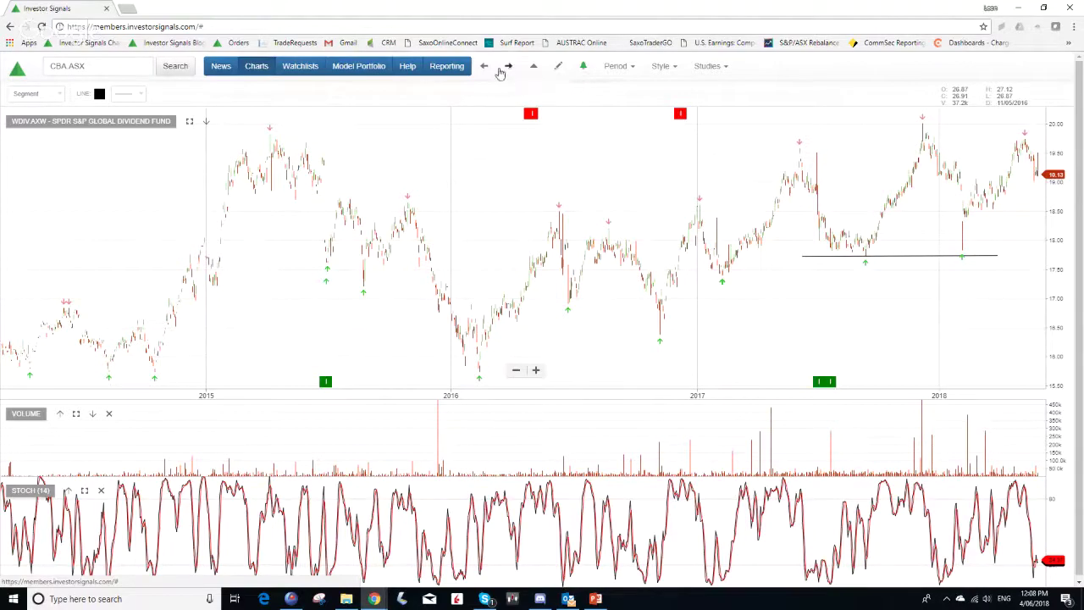
pyautogui.click(357, 68)
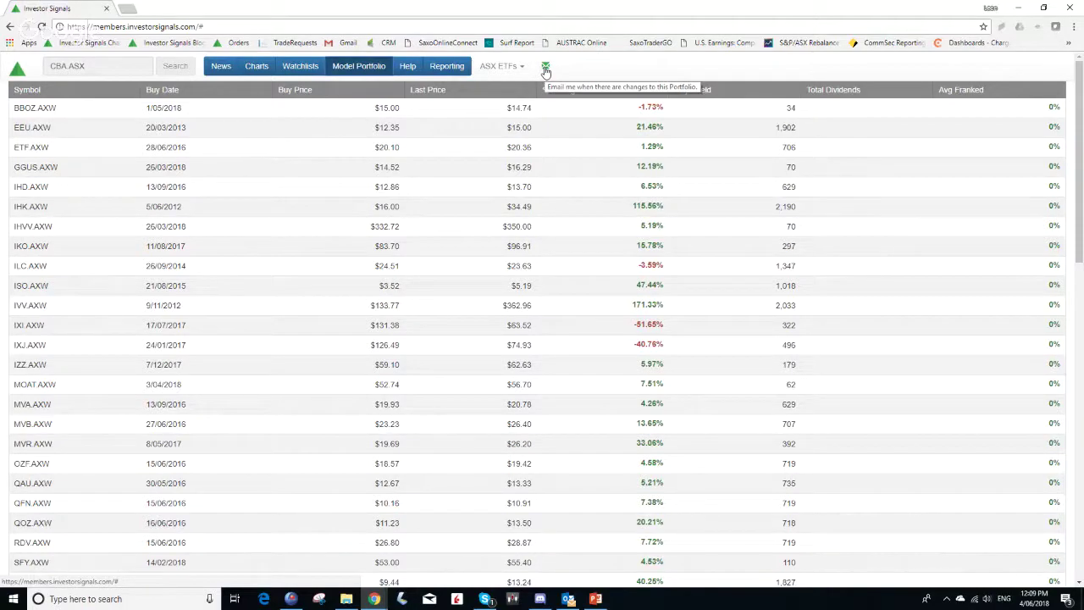
# Step: Load the ASX Exchange Traded Funds watchlist and show its column filter options
pyautogui.click(305, 66)
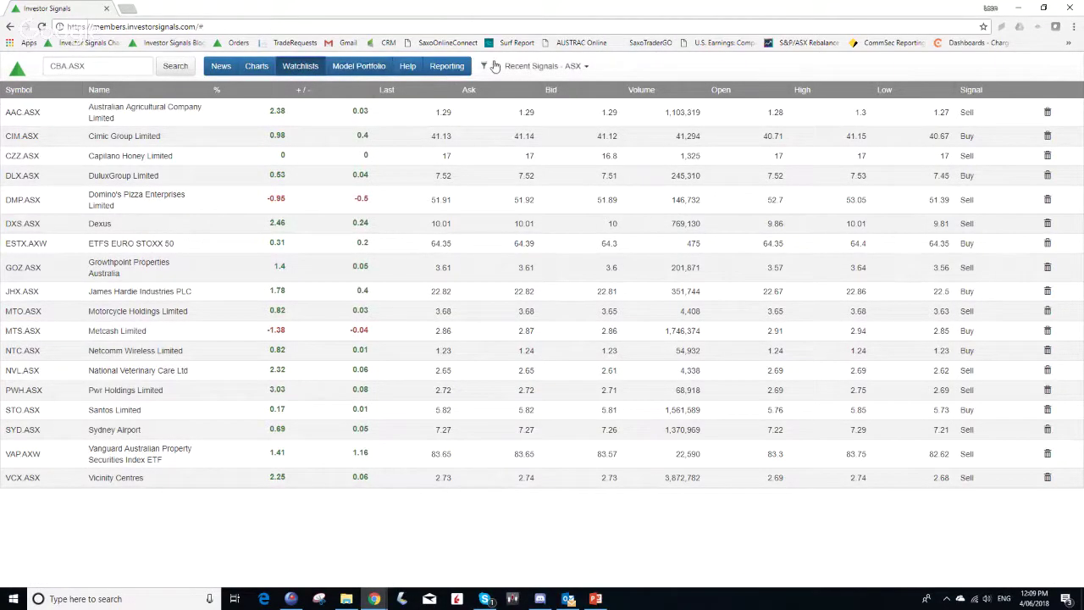
pyautogui.click(559, 66)
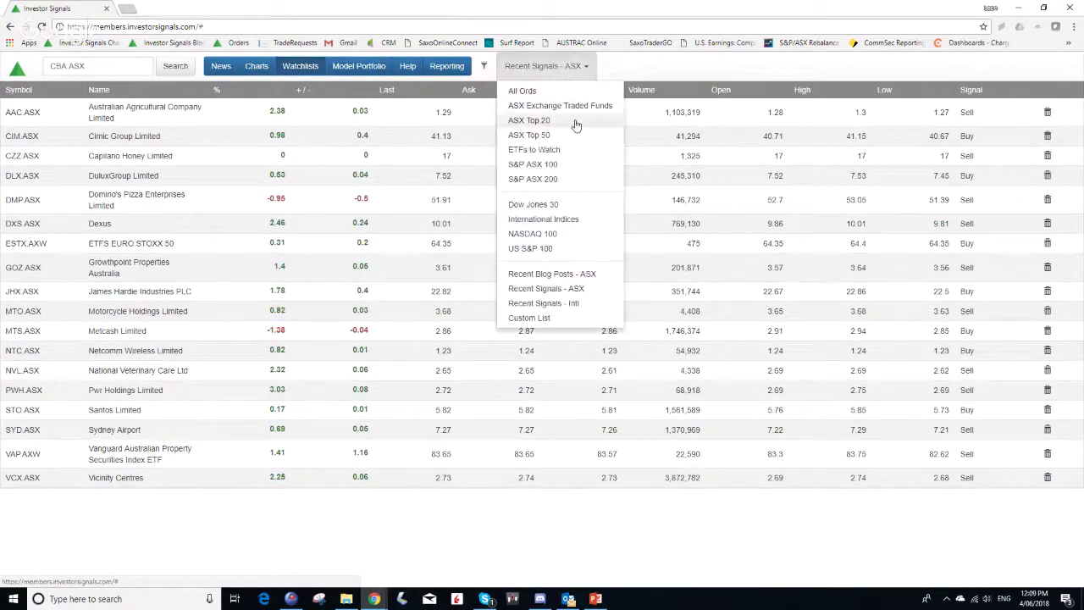
pyautogui.click(573, 111)
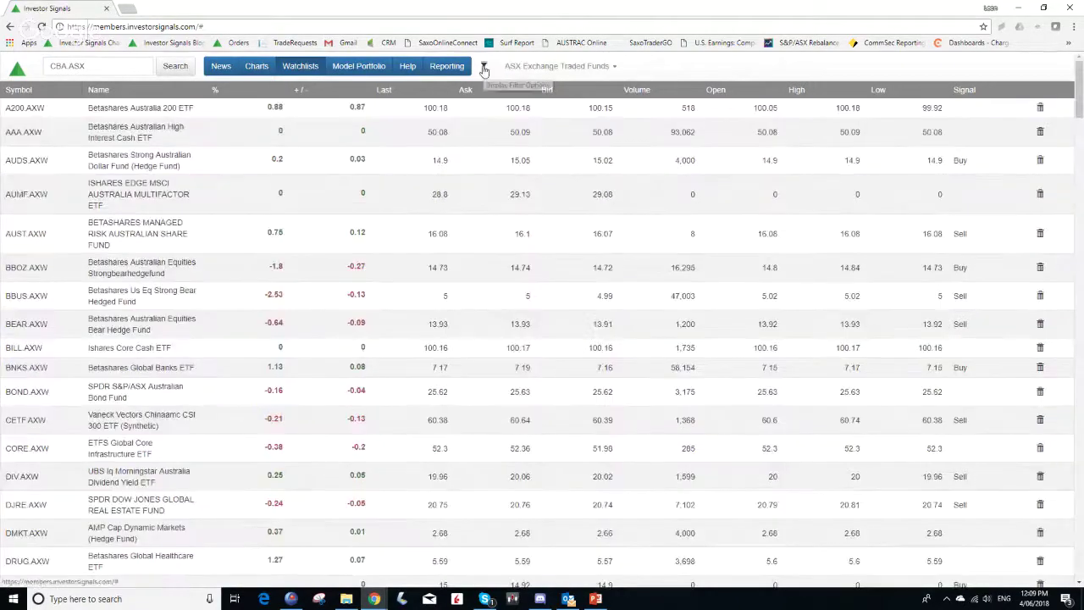
pyautogui.click(485, 67)
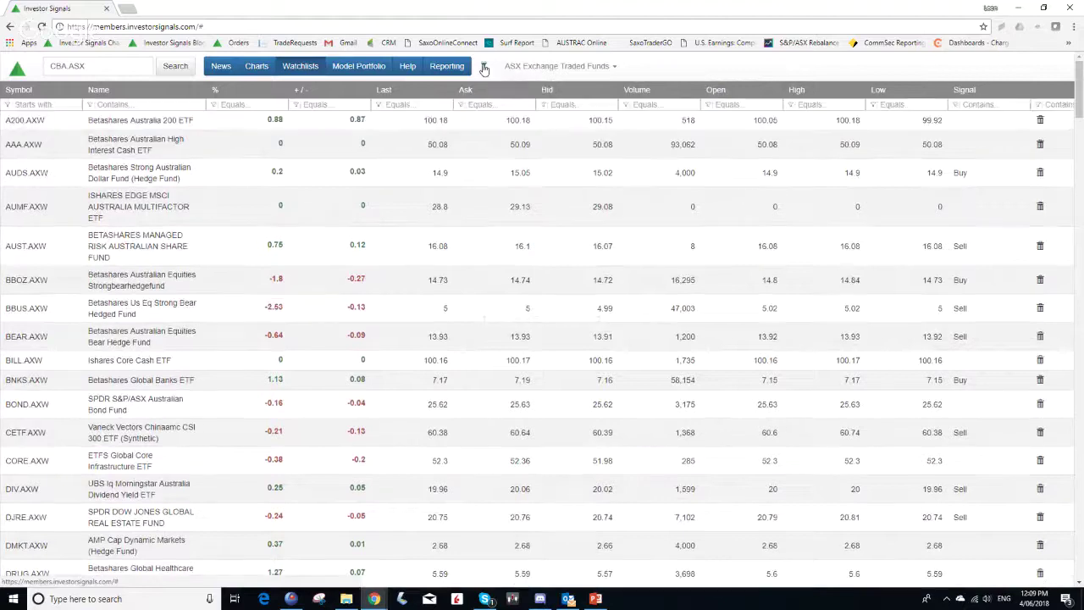
pyautogui.click(116, 101)
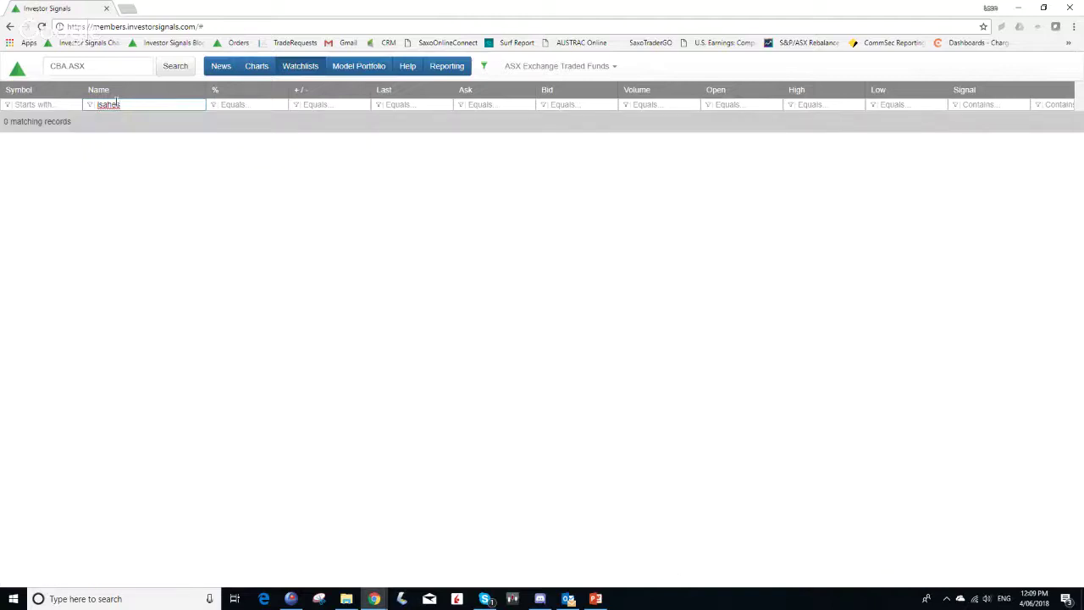
pyautogui.click(602, 67)
pyautogui.click(603, 68)
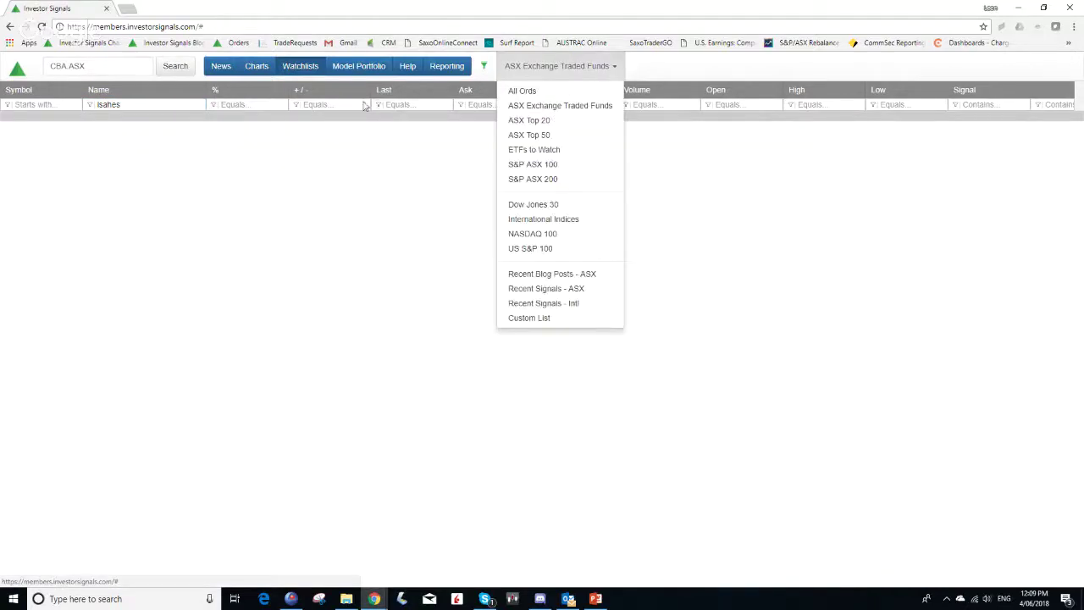
pyautogui.click(549, 105)
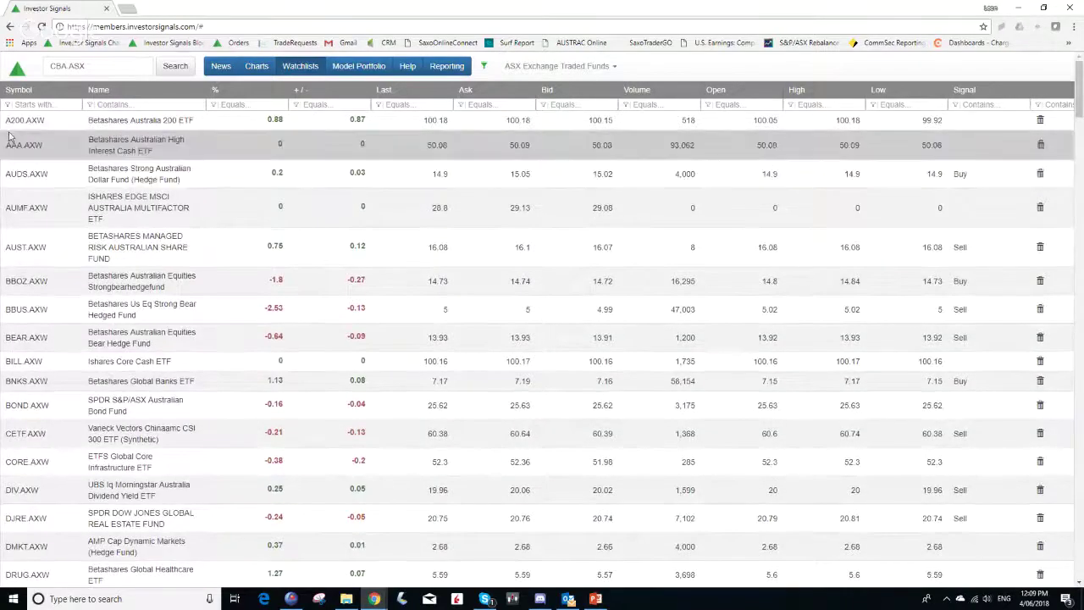
# Step: Filter the ASX Exchange Traded Funds watchlist by the name "ishares"
pyautogui.click(113, 104)
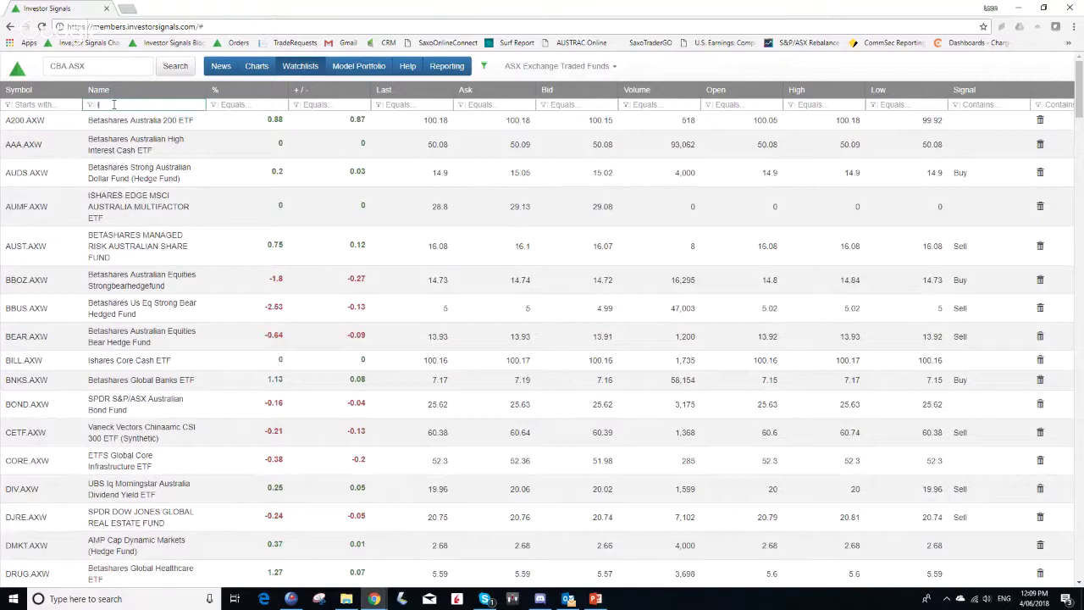
pyautogui.write('isha')
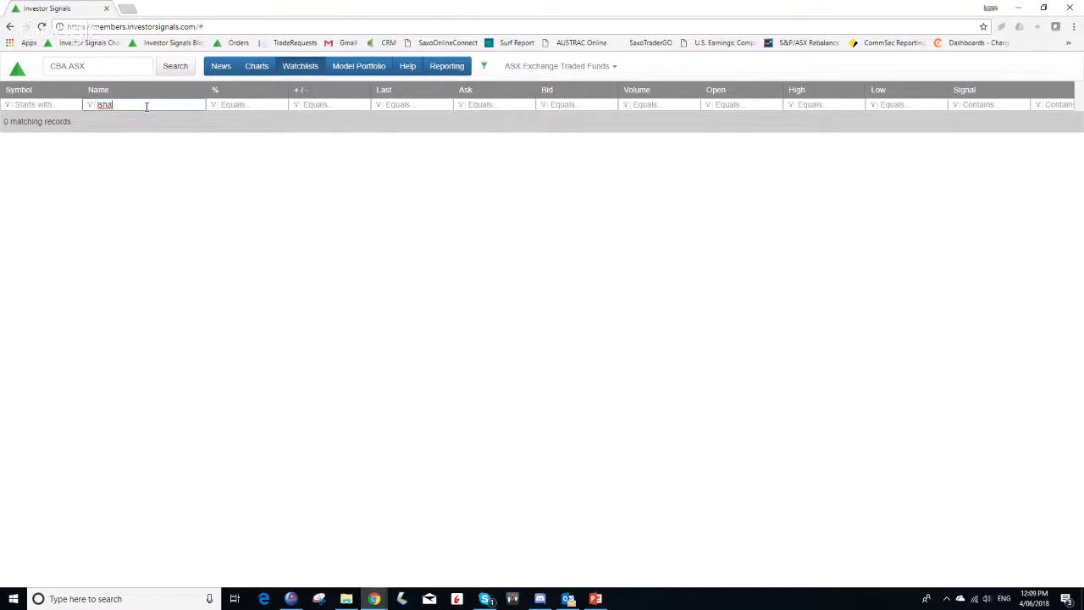
pyautogui.write('res')
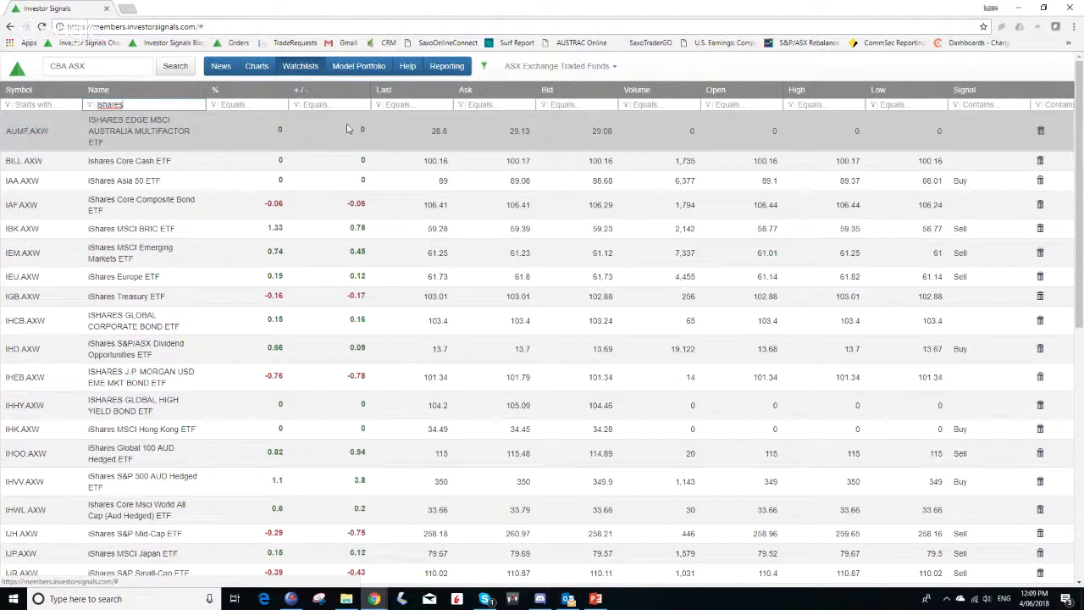
# Step: Switch to the ASX Top 50 watchlist and filter its signals by "sell"
pyautogui.click(598, 66)
pyautogui.click(582, 133)
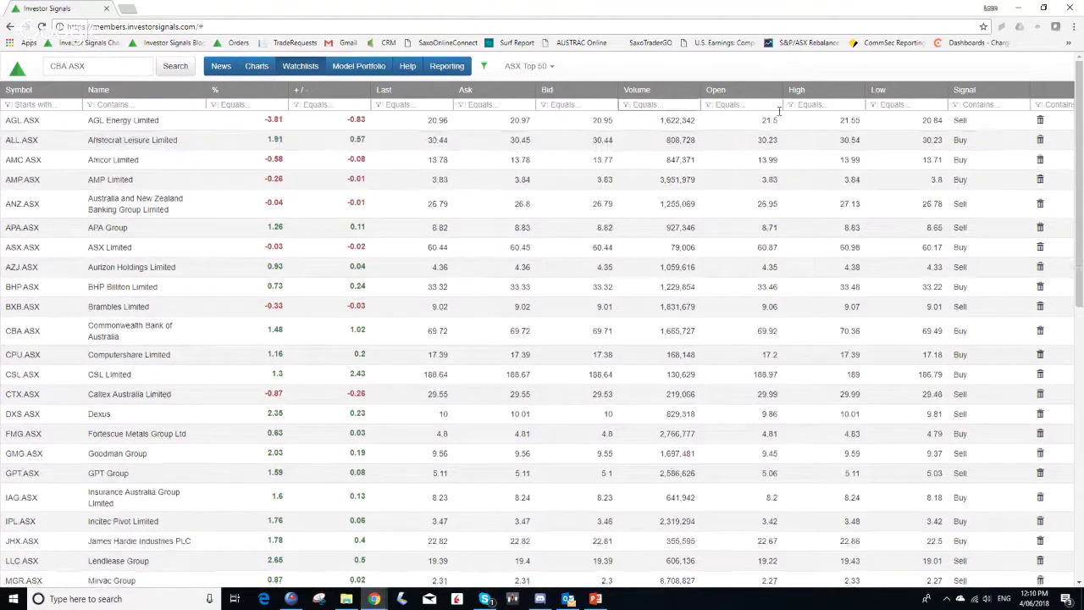
pyautogui.click(974, 104)
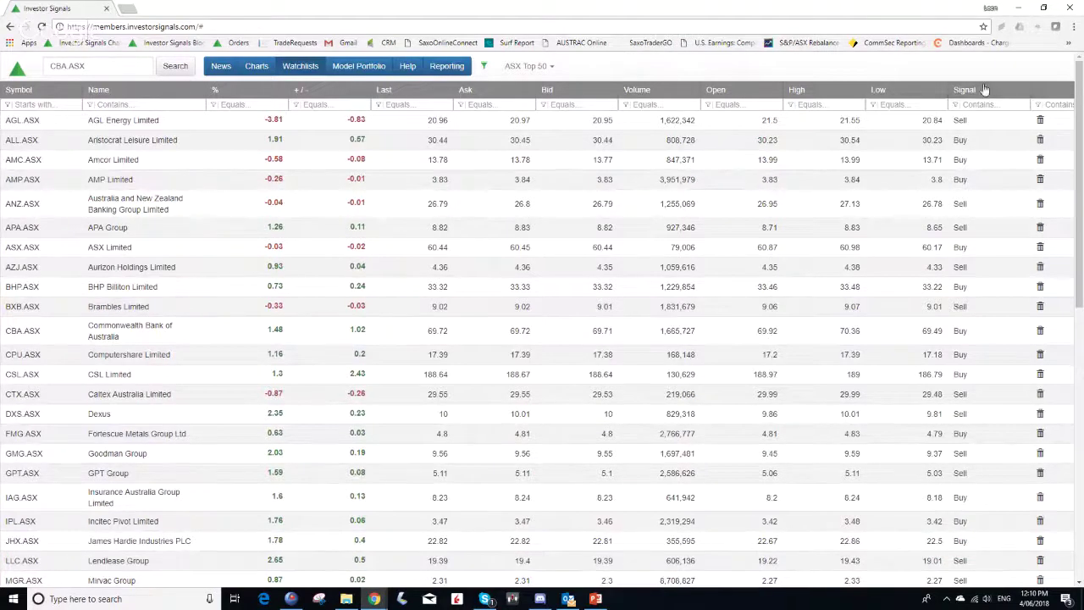
pyautogui.click(977, 104)
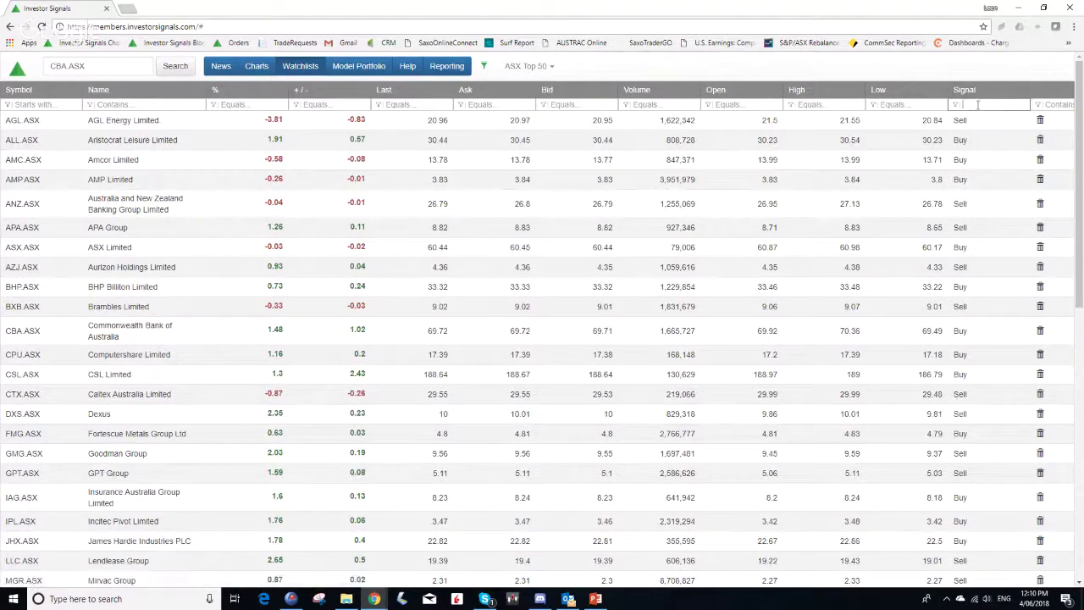
pyautogui.write('sell')
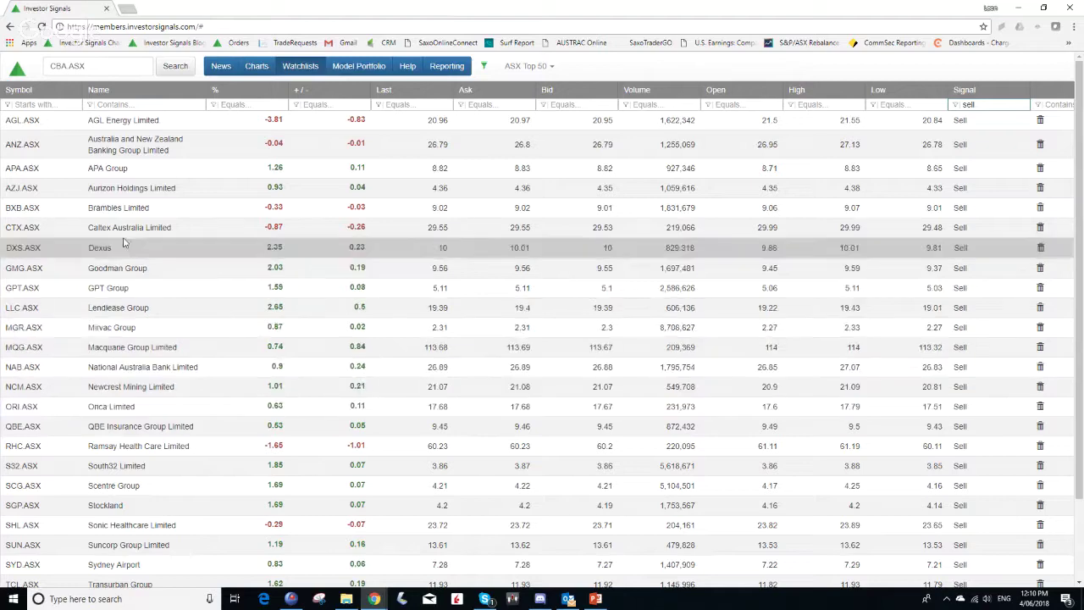
# Step: Open the sell-signal charts starting with AGL Energy and step through ANZ, examining its 2018 signal, and APA to AZJ, Aurizon Holdings
pyautogui.click(14, 121)
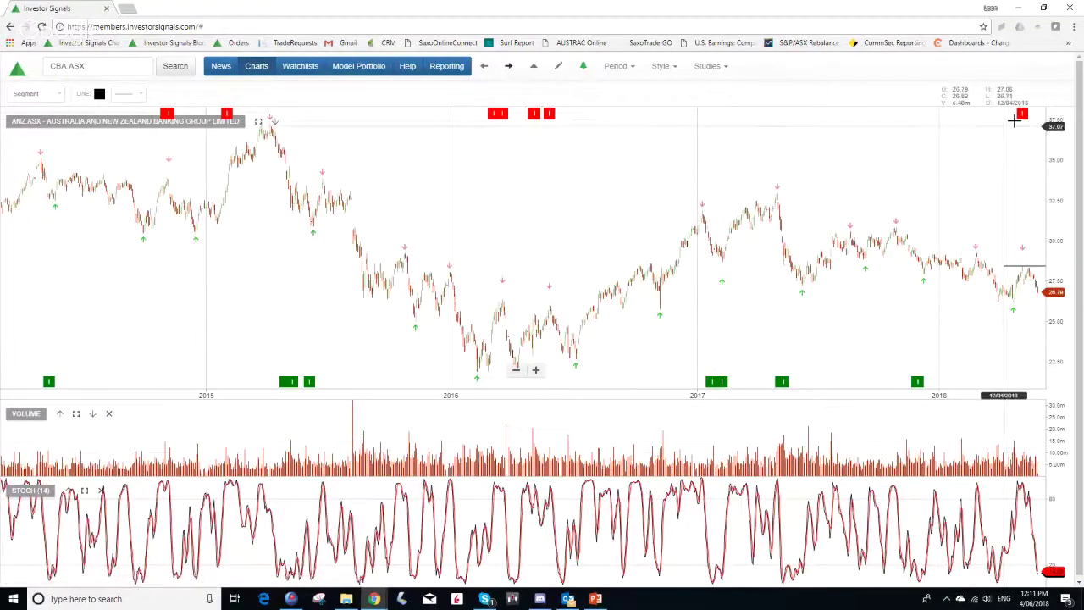
pyautogui.moveTo(1023, 267)
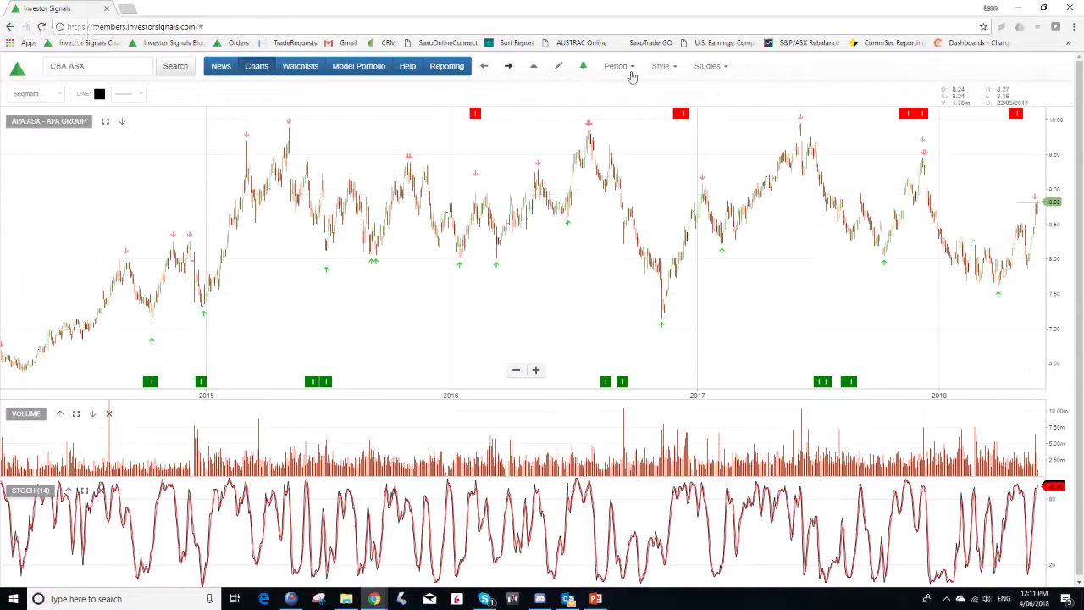
pyautogui.click(509, 66)
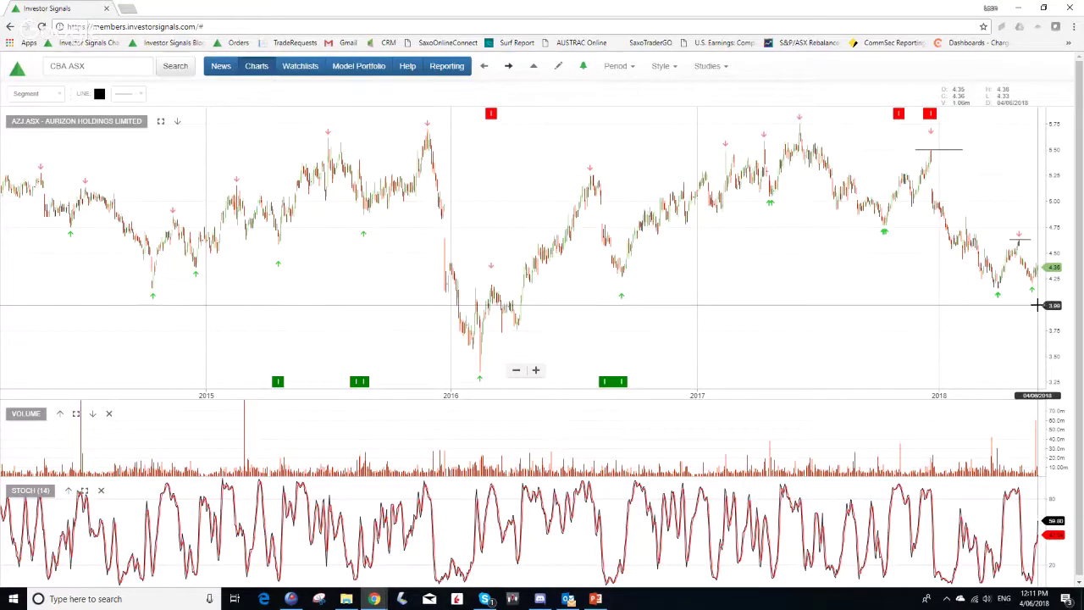
# Step: Examine the recent 2018 price action on AZJ, and continue to the BXB Brambles chart to inspect its resistance level at the December 2017 high
pyautogui.moveTo(1025, 304); pyautogui.dragTo(804, 265)
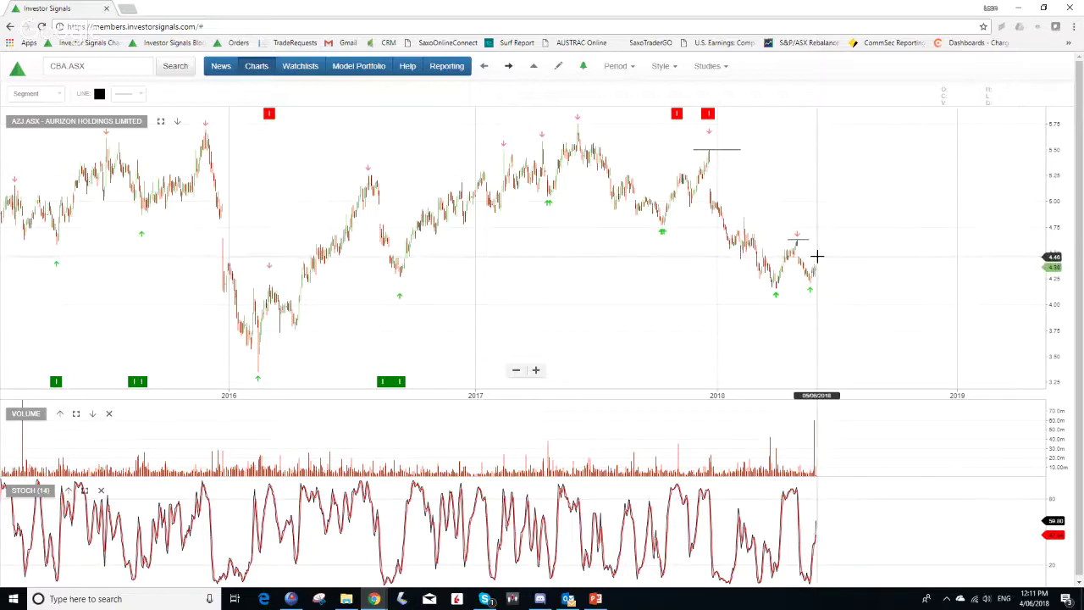
pyautogui.click(508, 68)
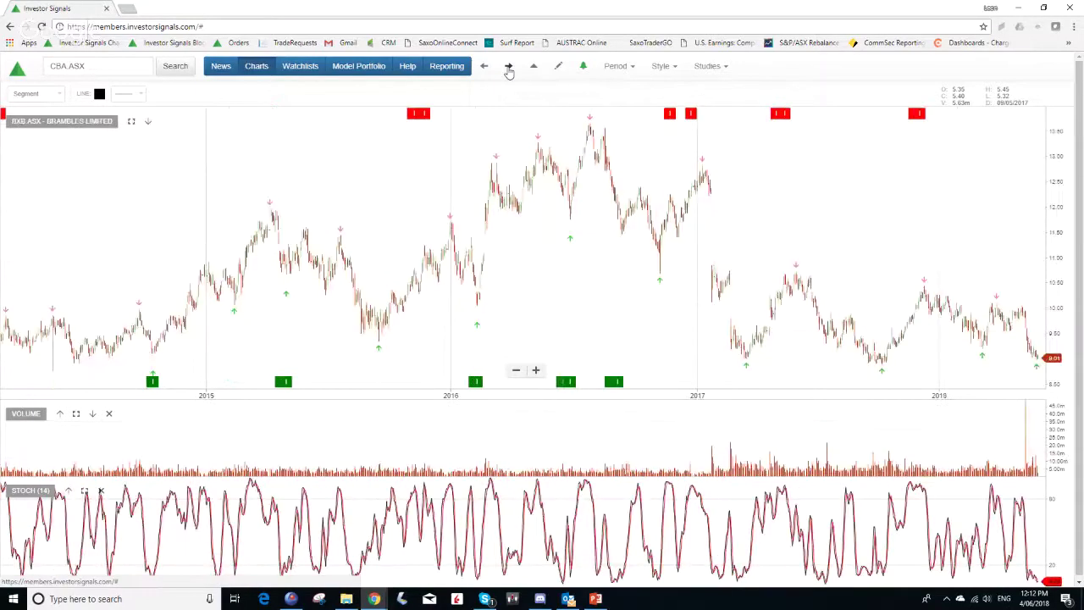
pyautogui.moveTo(925, 293)
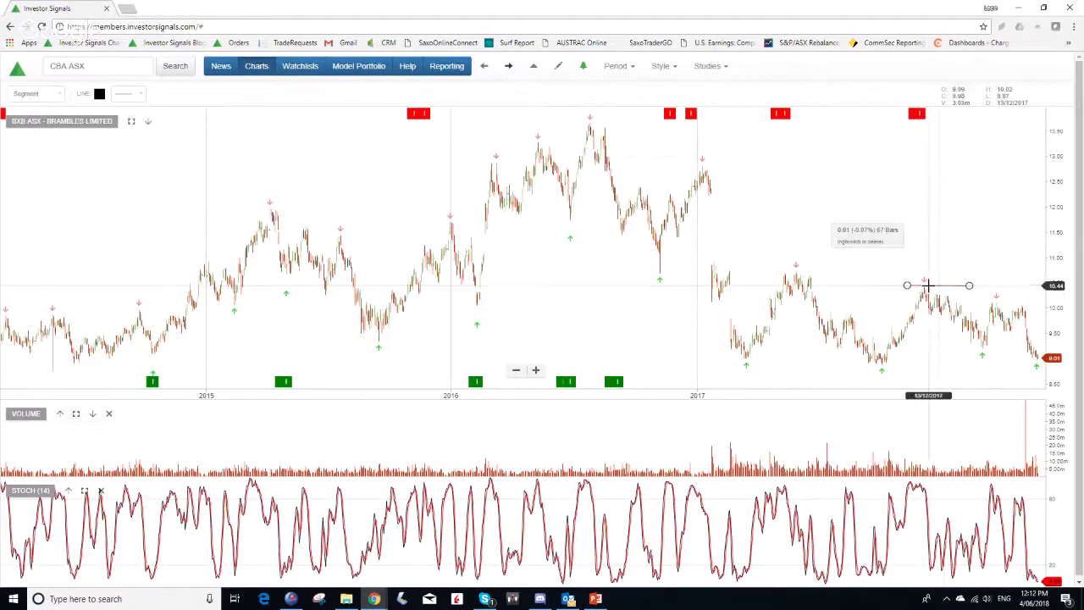